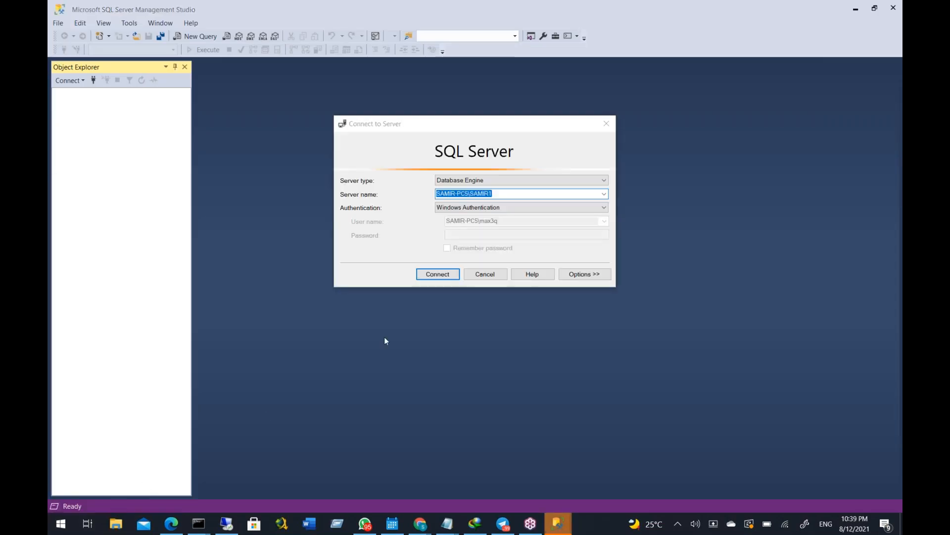
Connect to the SQL Server database engine with Windows Authentication and list its databases, closing Management Studio when done
click(436, 279)
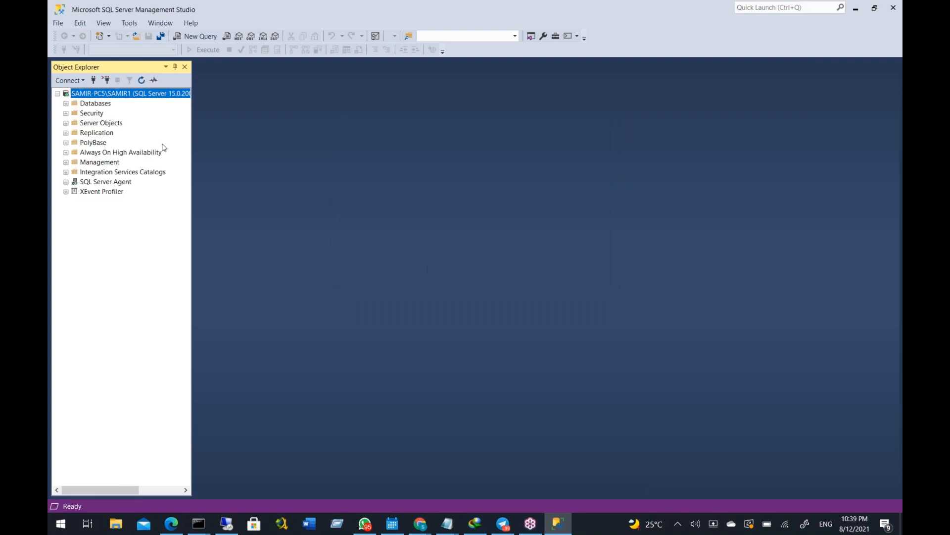
click(65, 103)
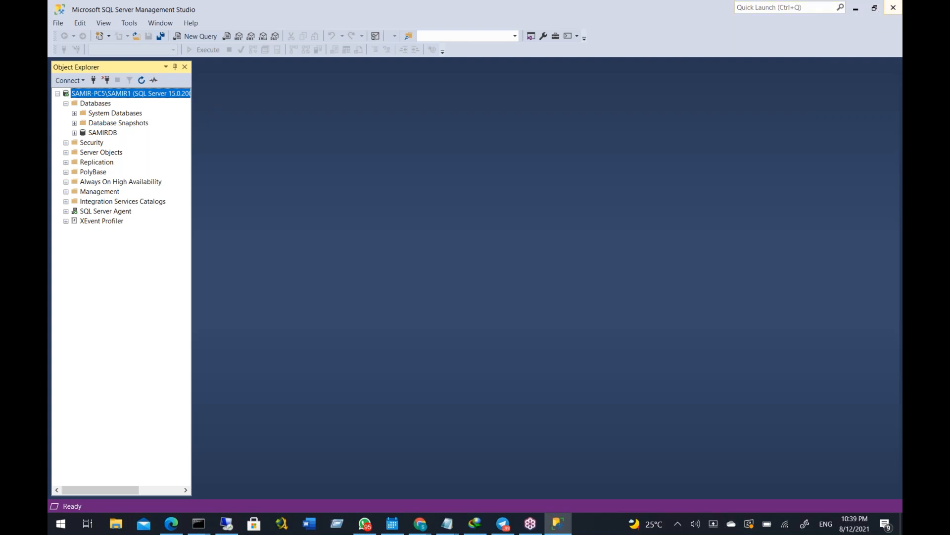
click(894, 7)
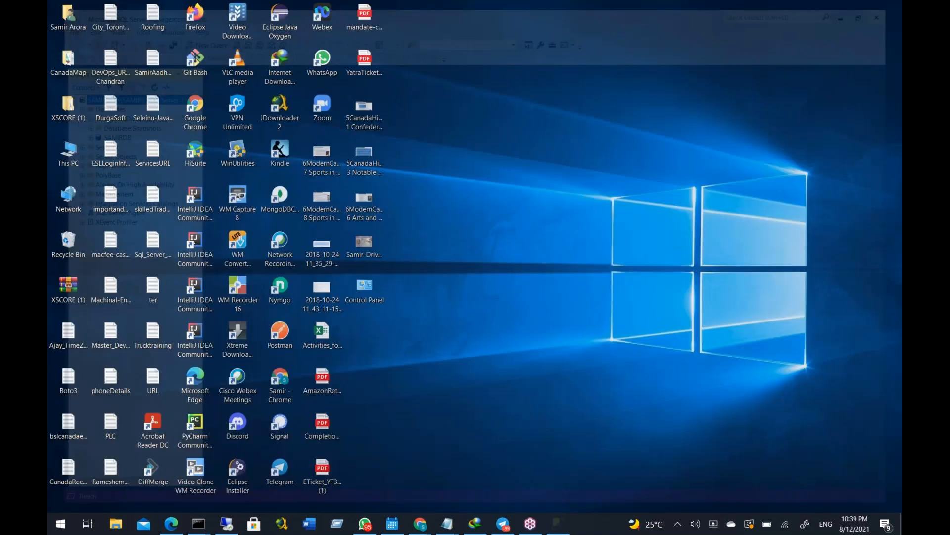
In File Explorer, go to C:\SqlServer_Installer\ServerServer2019\SQL2019\Developer_ENU and launch the SETUP application
double_click(75, 146)
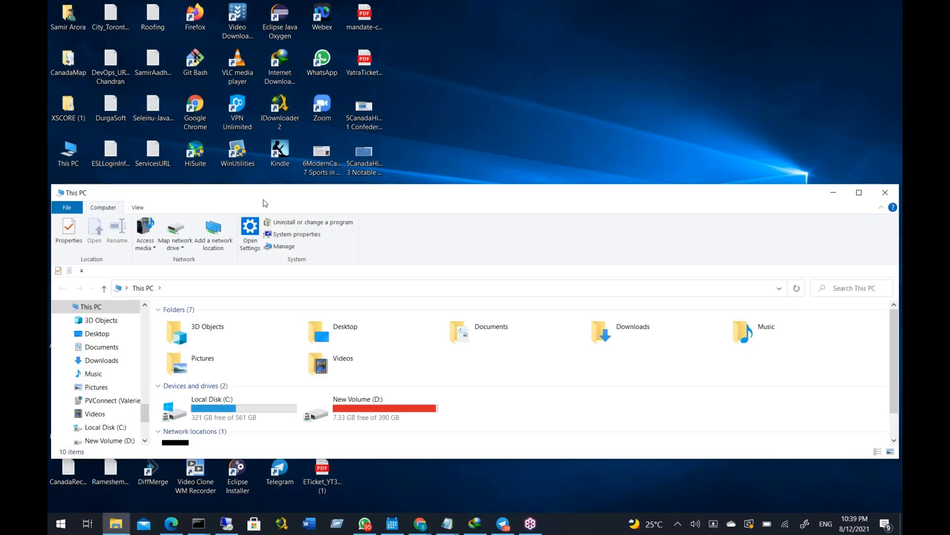
double_click(265, 203)
double_click(208, 216)
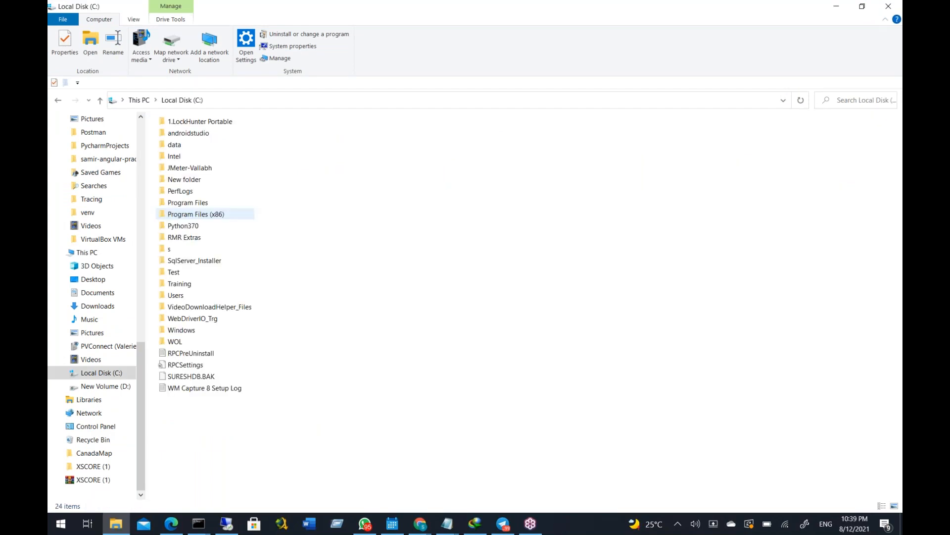
click(193, 261)
double_click(193, 261)
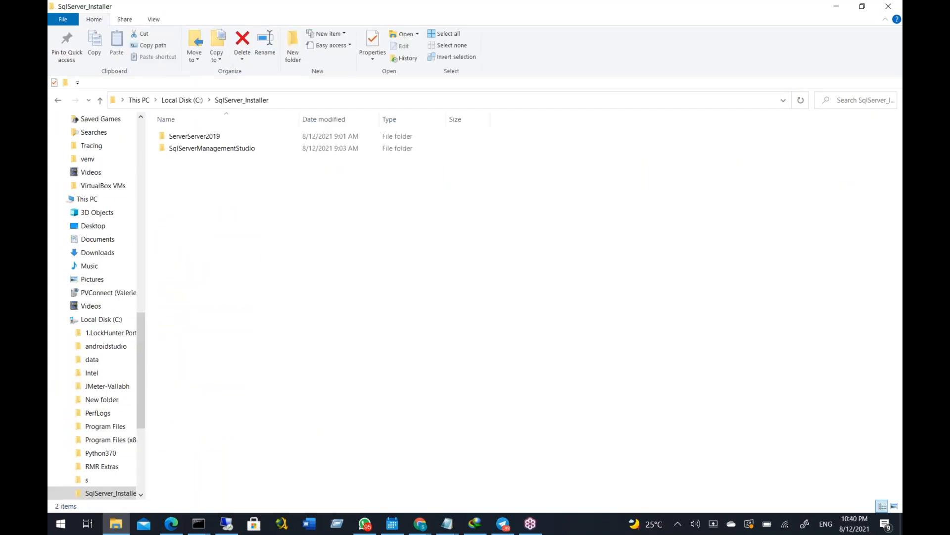
double_click(193, 136)
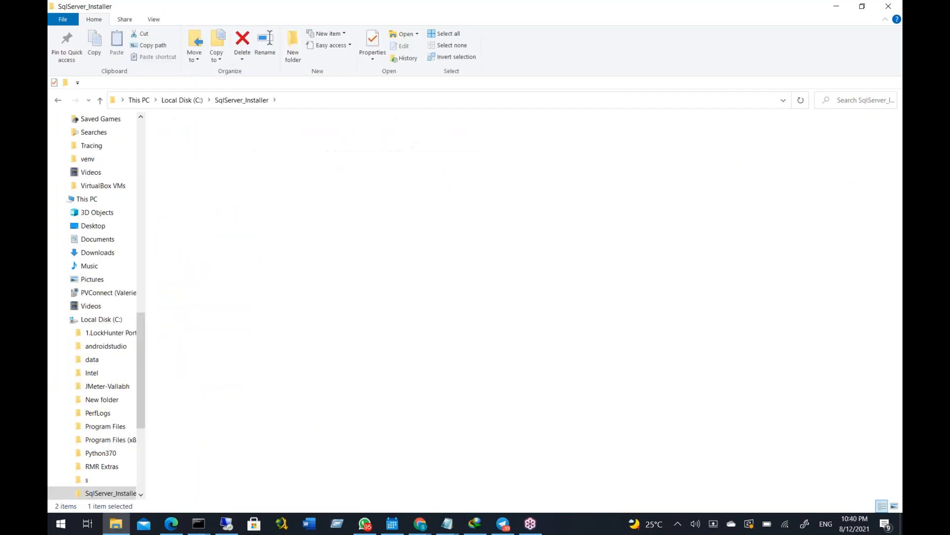
click(184, 134)
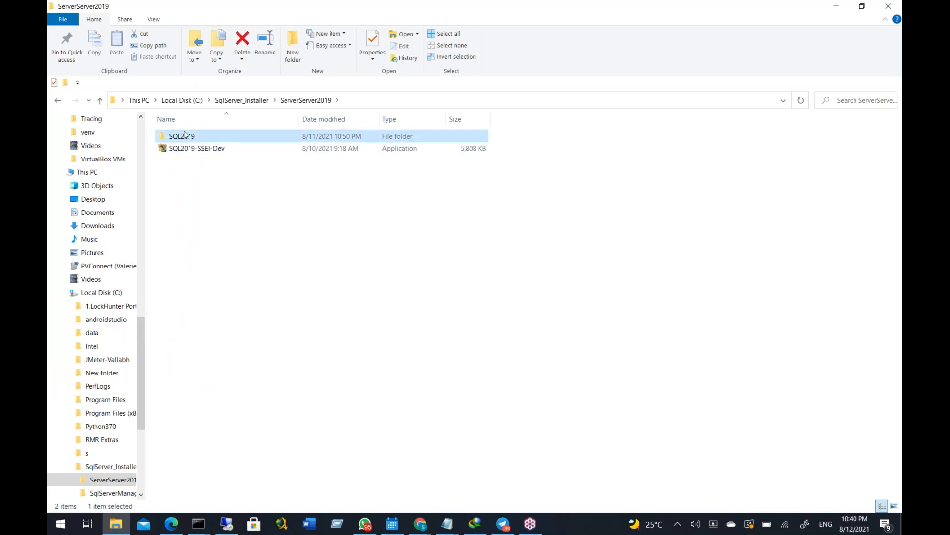
double_click(184, 134)
double_click(201, 138)
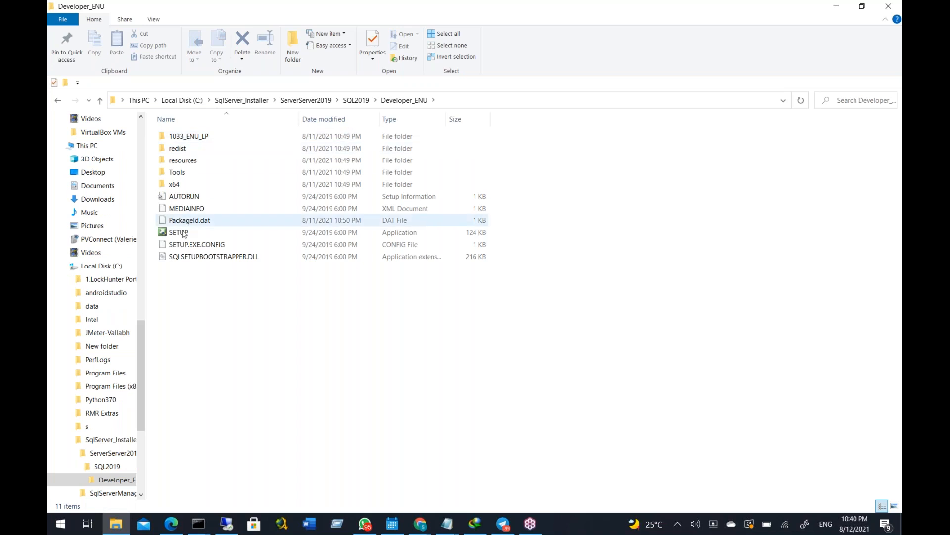
click(183, 232)
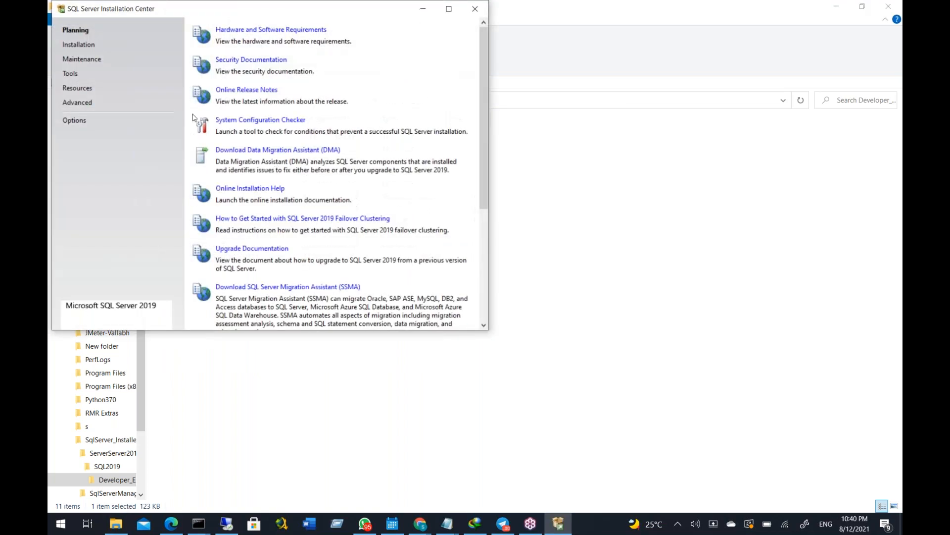
Try to start a new SQL Server stand-alone installation from the Installation Center, minimizing the File Explorer window
click(78, 45)
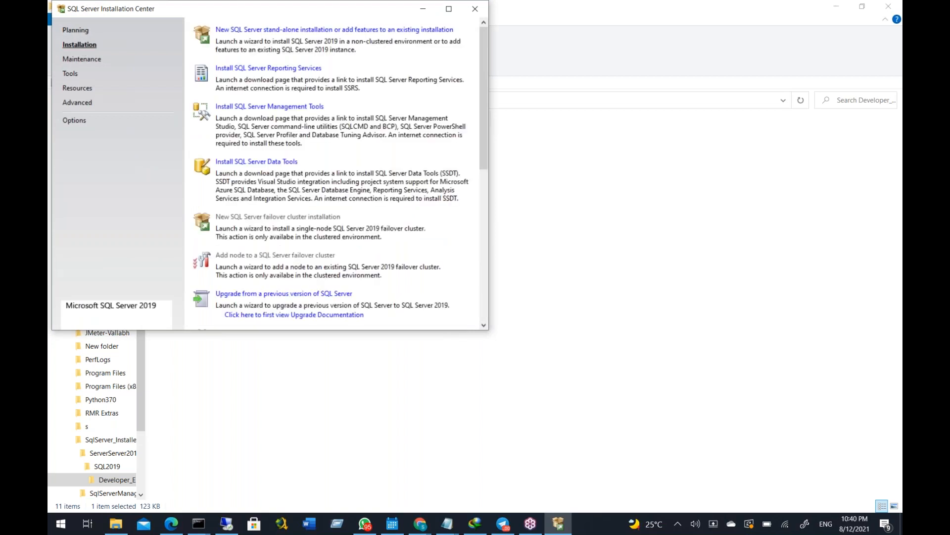
click(252, 30)
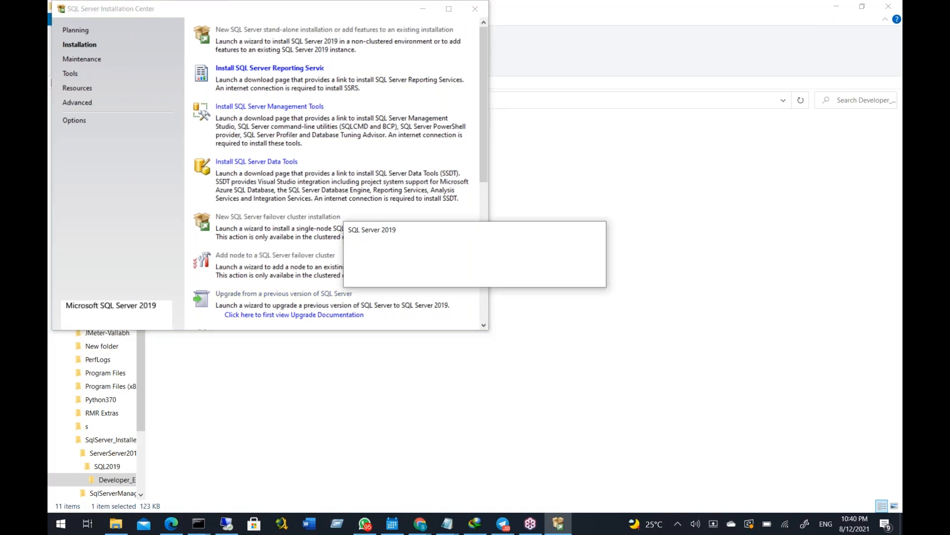
click(837, 3)
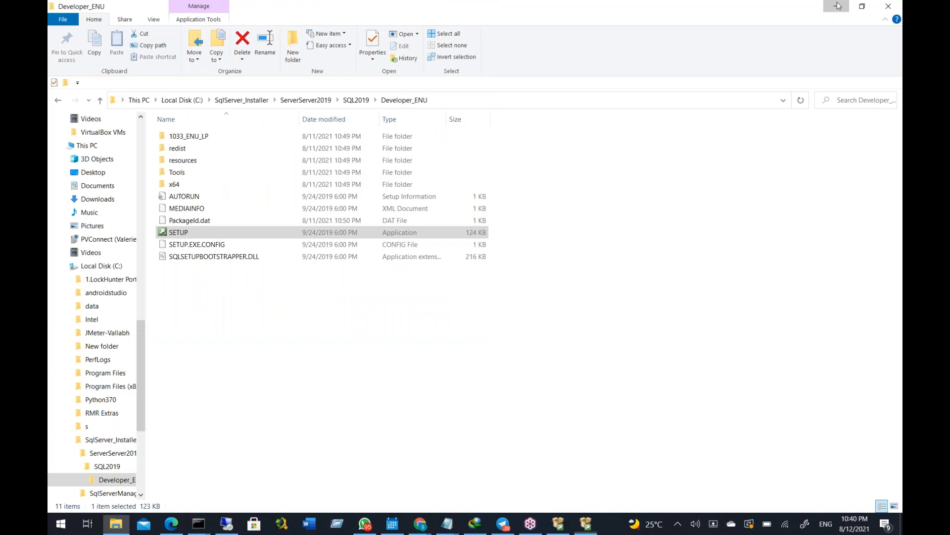
click(837, 6)
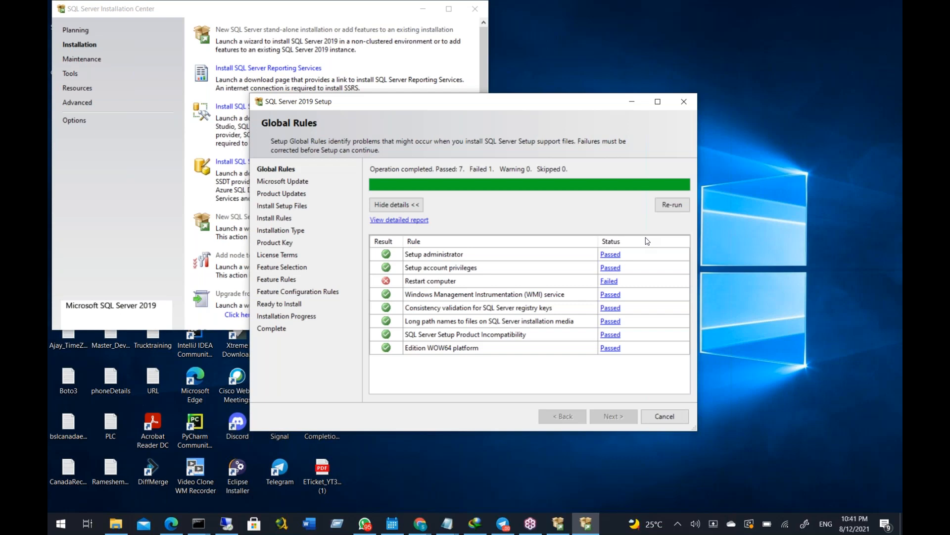
Cancel and quit the SQL Server 2019 setup wizard, and close the SQL Server Installation Center
click(742, 57)
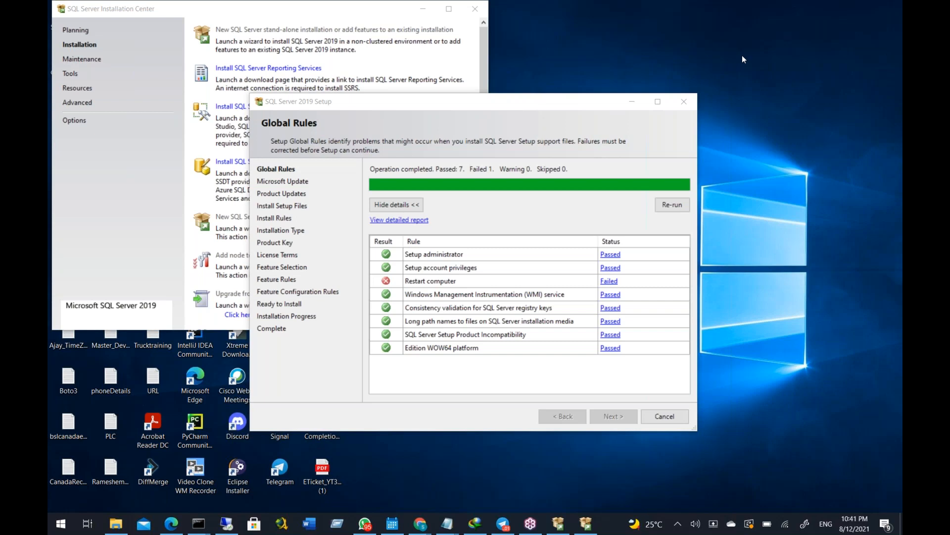
click(672, 421)
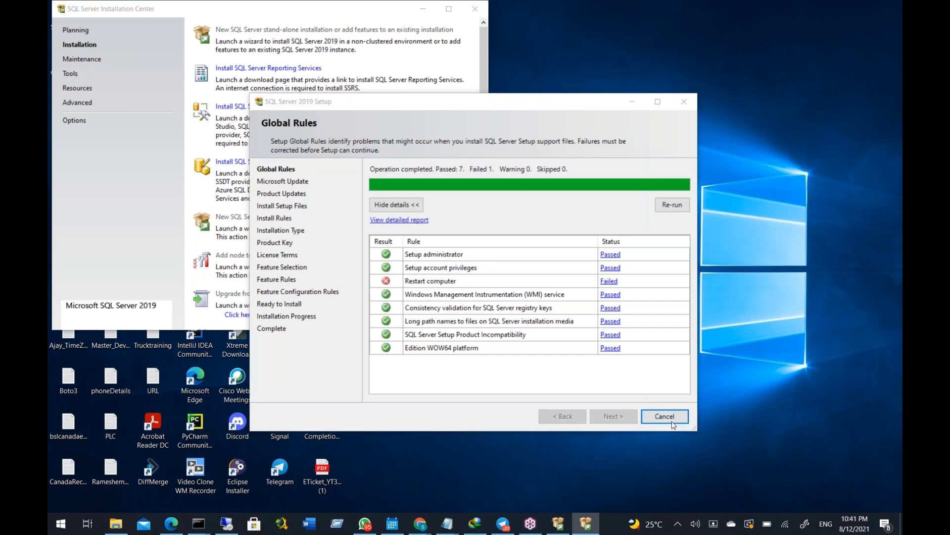
click(568, 284)
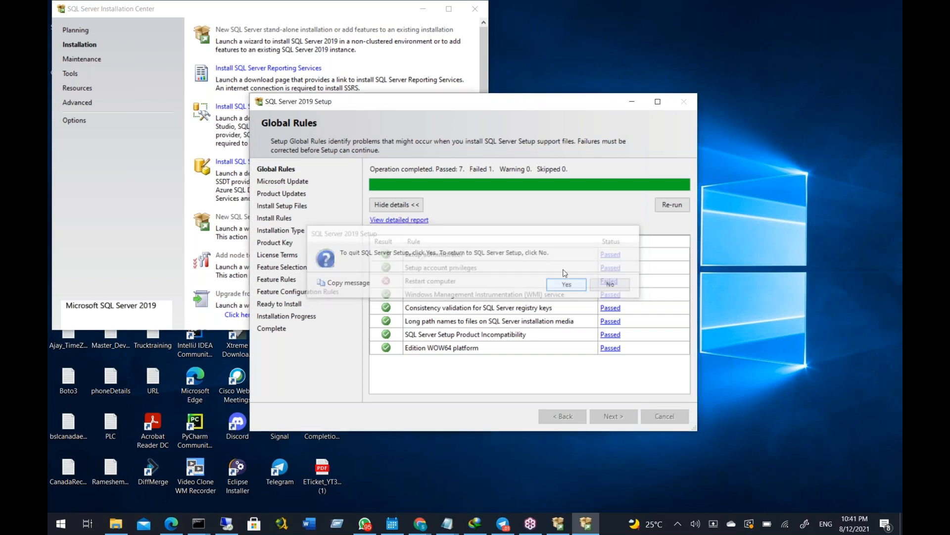
click(475, 9)
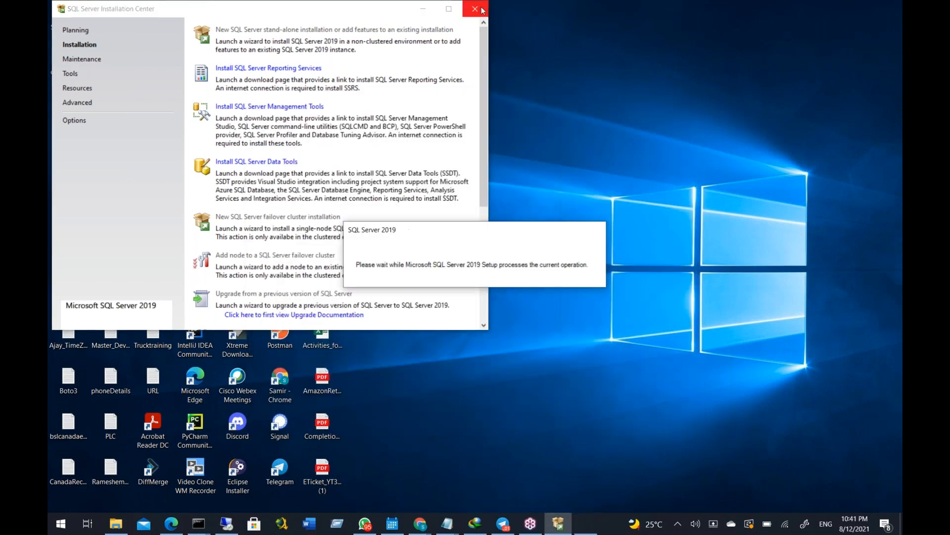
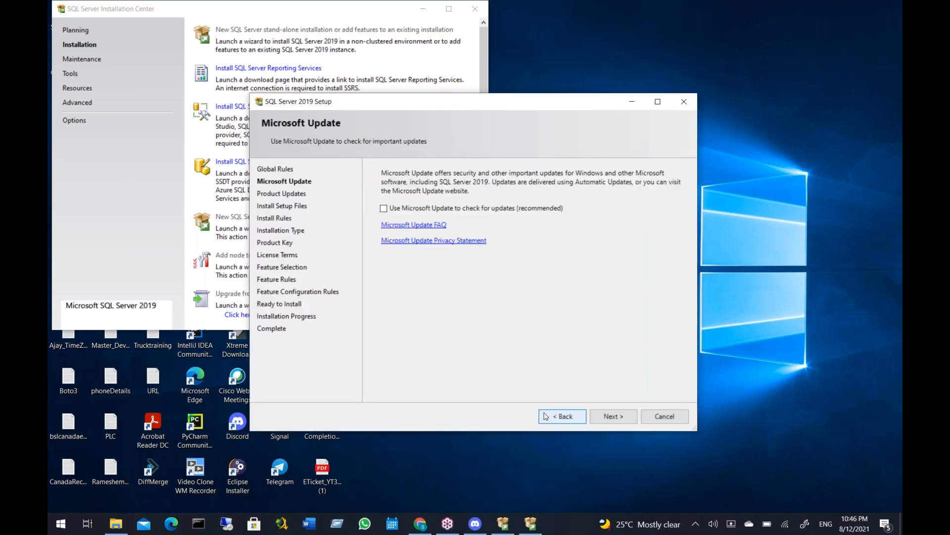
Continue setup without Microsoft Update, choosing a new installation of the free Developer edition and accepting the license terms
click(610, 417)
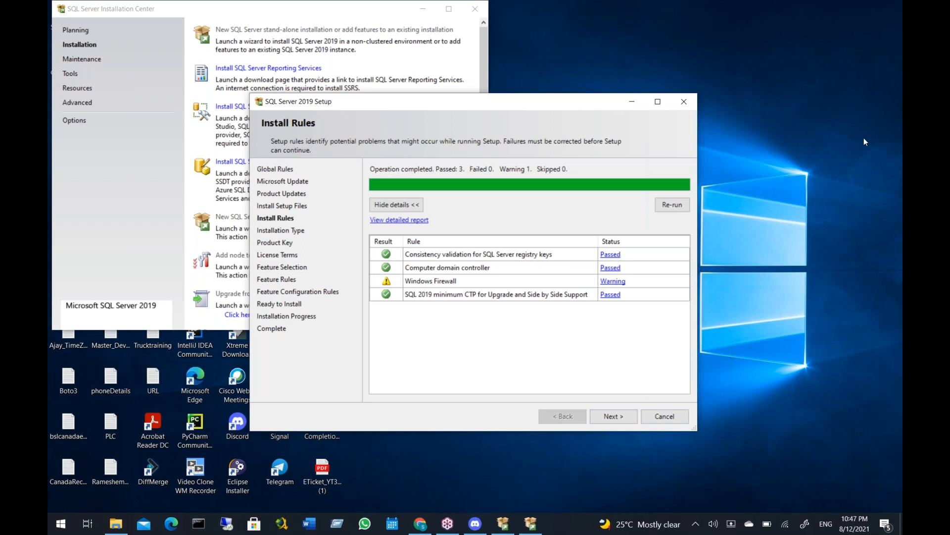
click(900, 56)
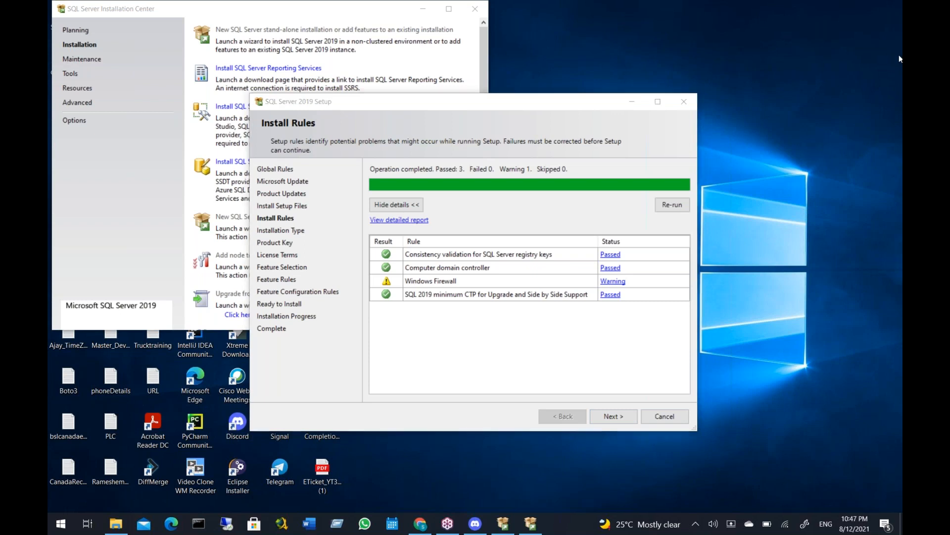
click(620, 418)
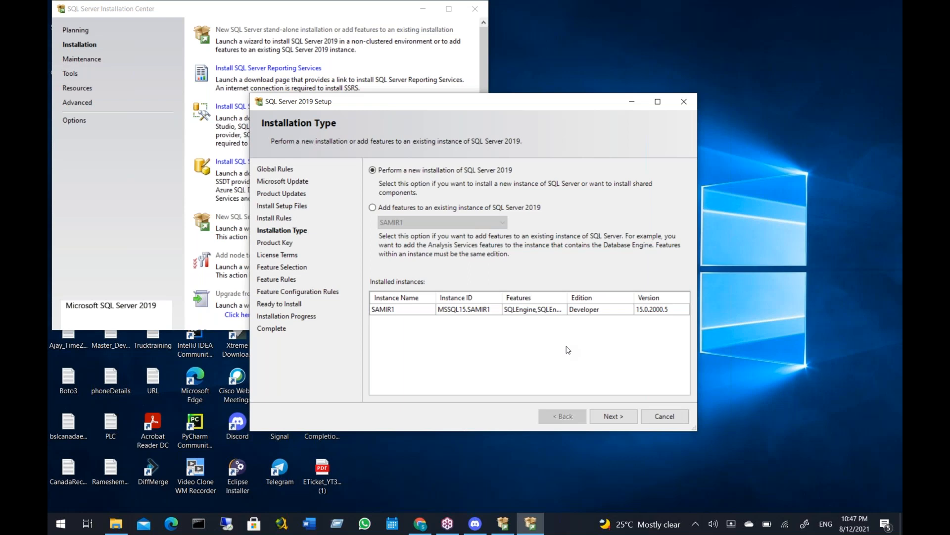
click(605, 415)
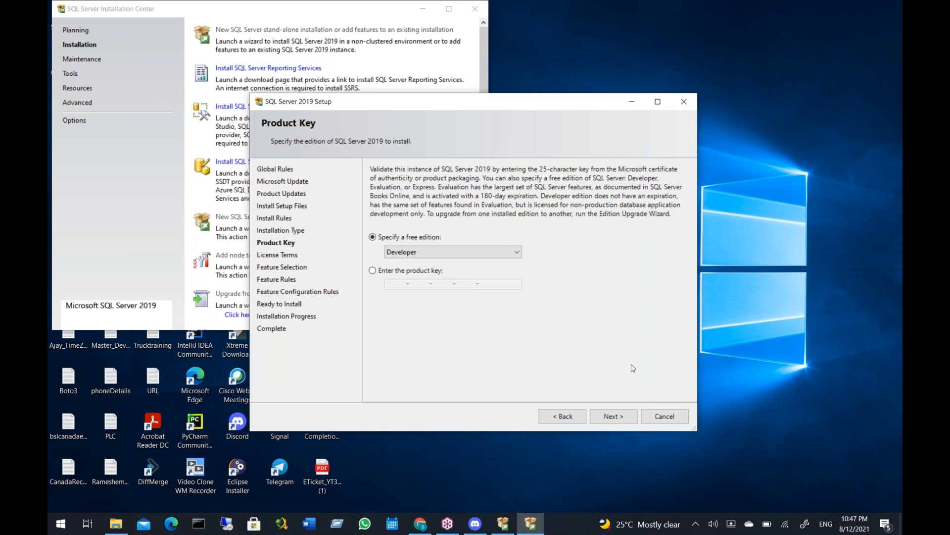
click(607, 419)
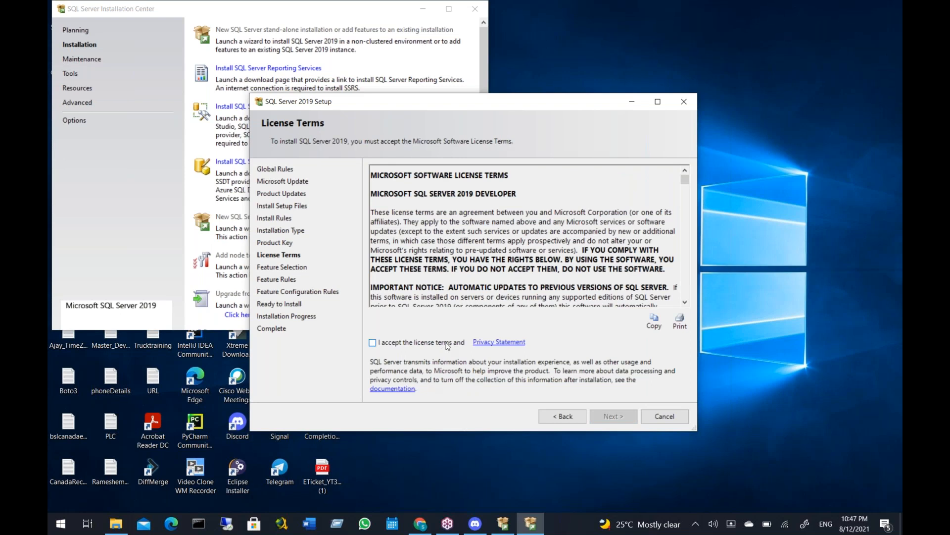
click(445, 346)
click(613, 416)
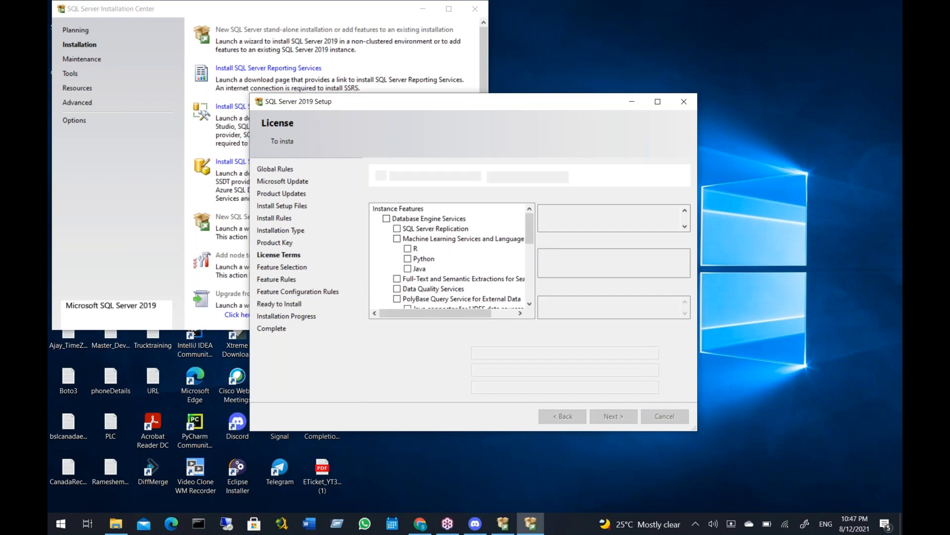
Select Database Engine Services and SQL Server Replication as the features to install, and proceed to the instance configuration
click(386, 219)
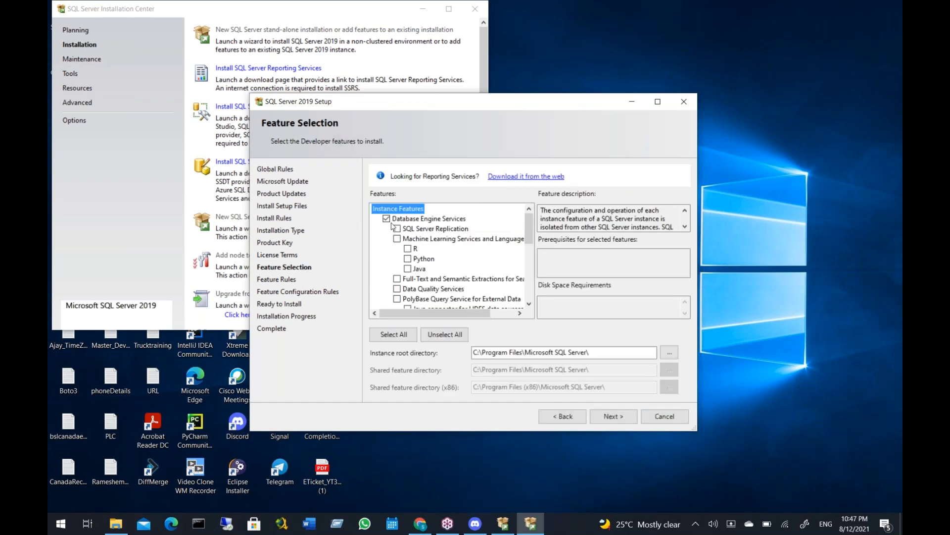
click(402, 229)
click(398, 229)
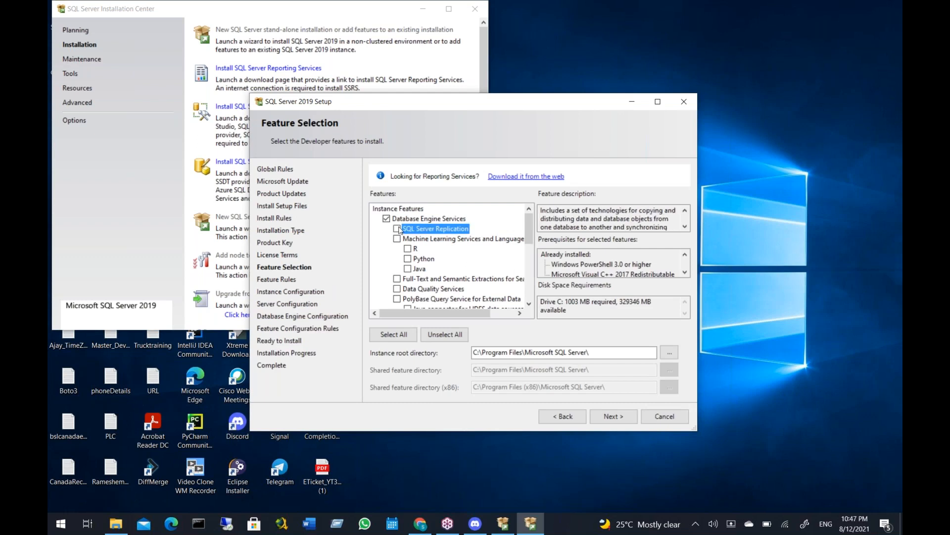
click(613, 421)
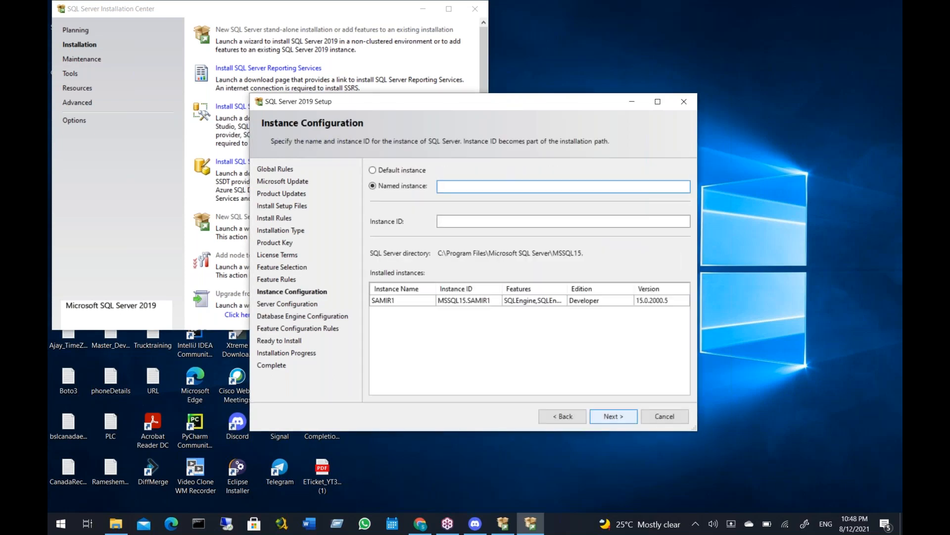
Set the named instance to the owner's first name in lowercase followed by 2, and continue to the server configuration
text(samir)
text(2)
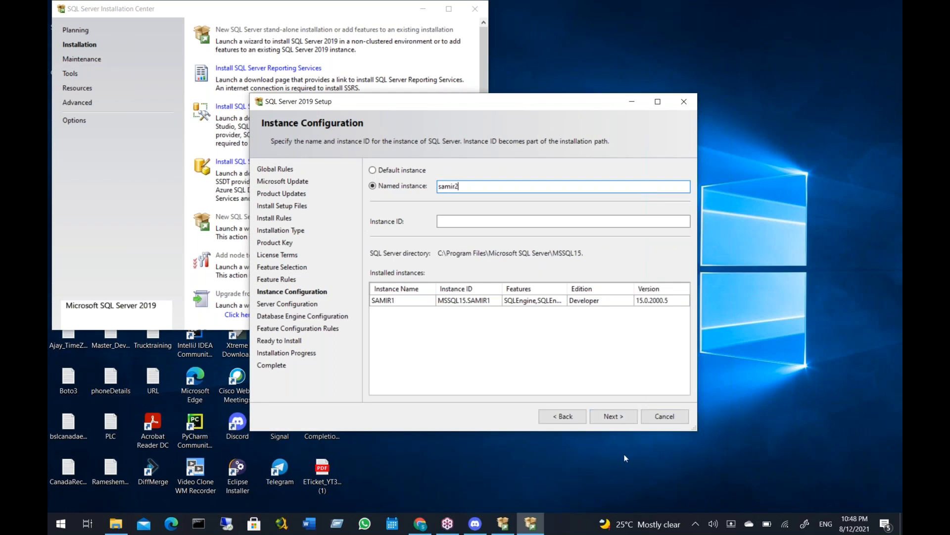
click(626, 419)
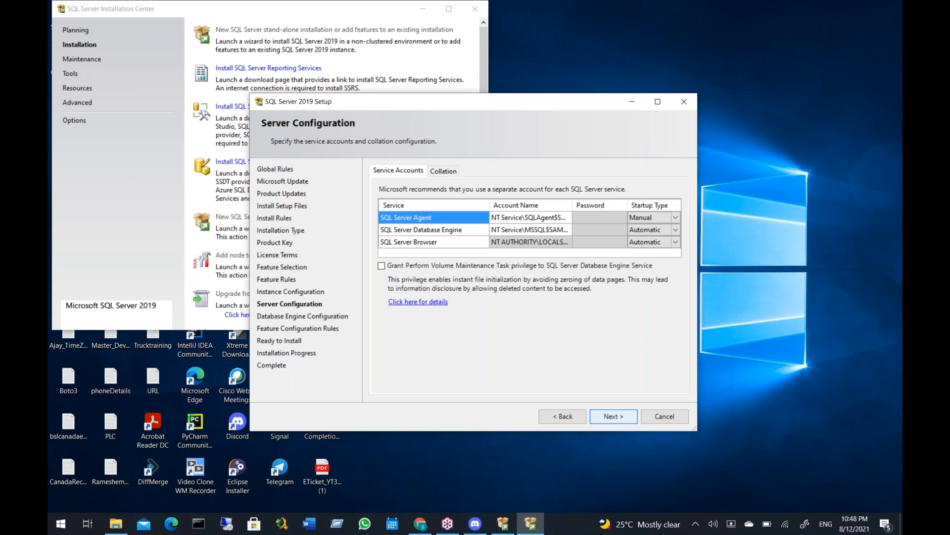
Set the SQL Server Agent service's startup type to Automatic and continue to the database engine configuration
click(677, 219)
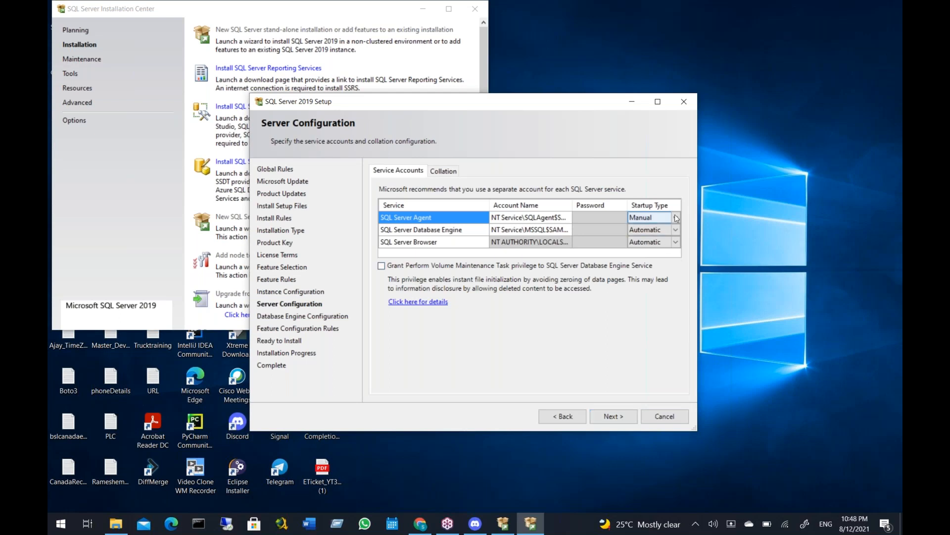
click(676, 218)
click(670, 229)
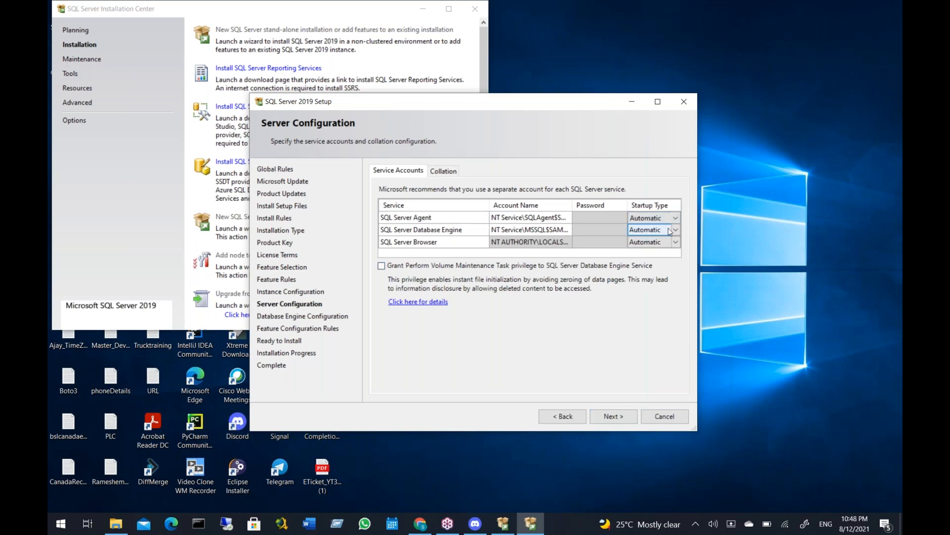
click(633, 409)
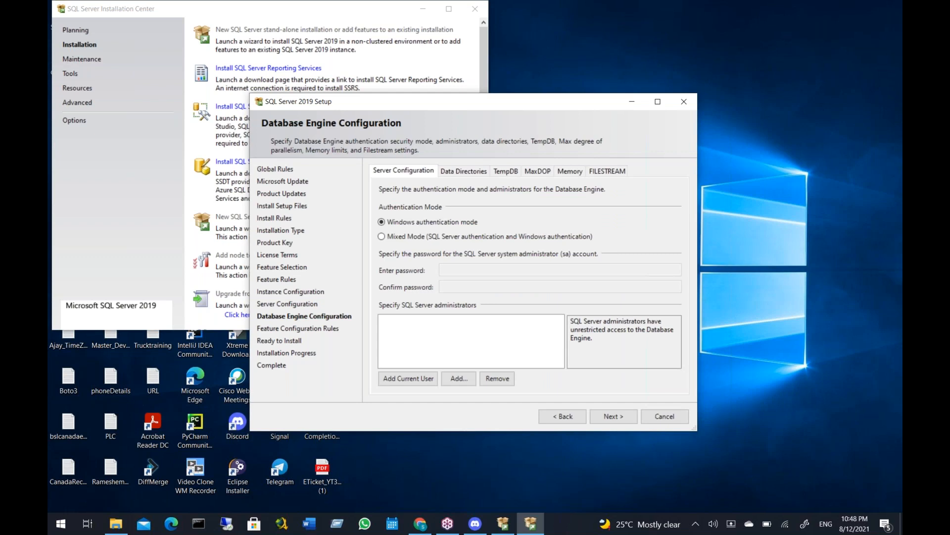
Choose Mixed Mode authentication and enter and confirm the password for the system administrator (sa) account
click(382, 237)
click(464, 270)
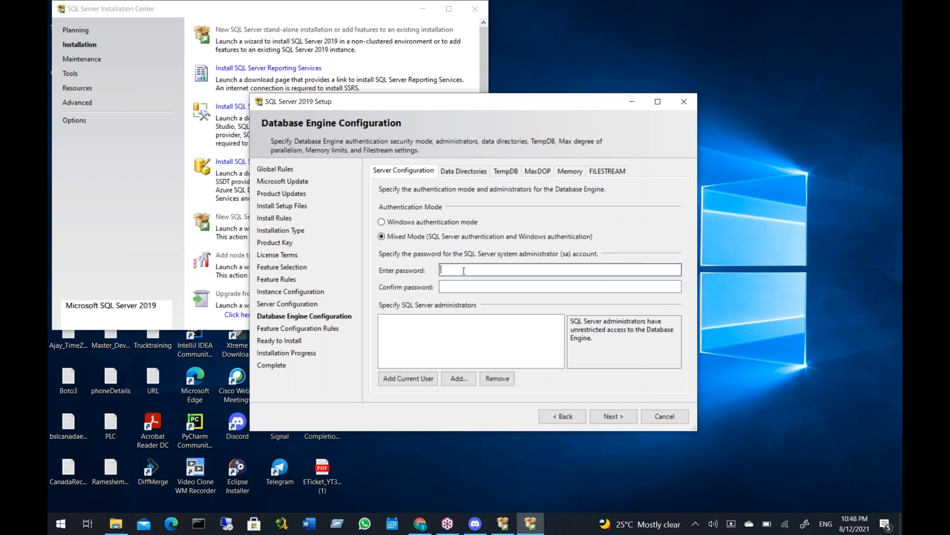
text(P)
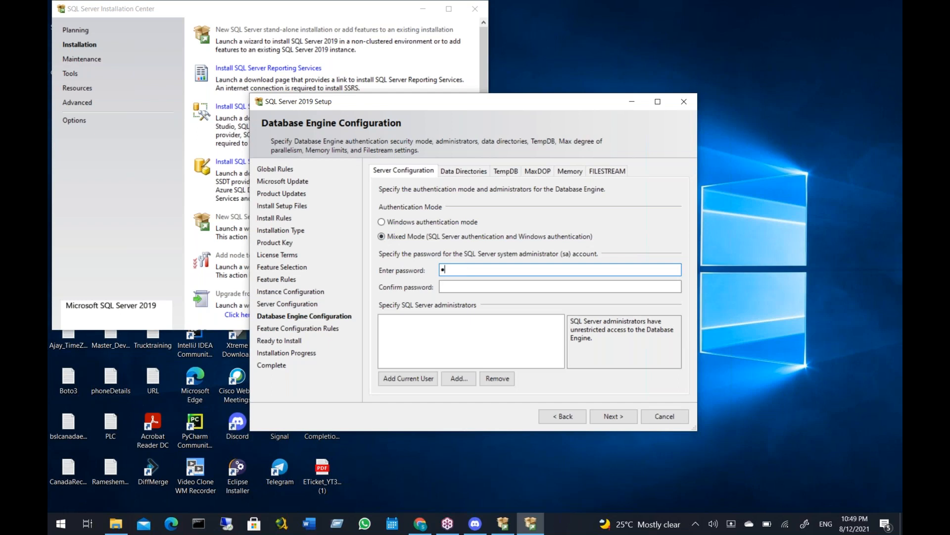
text(assword123)
key(Tab)
text(P)
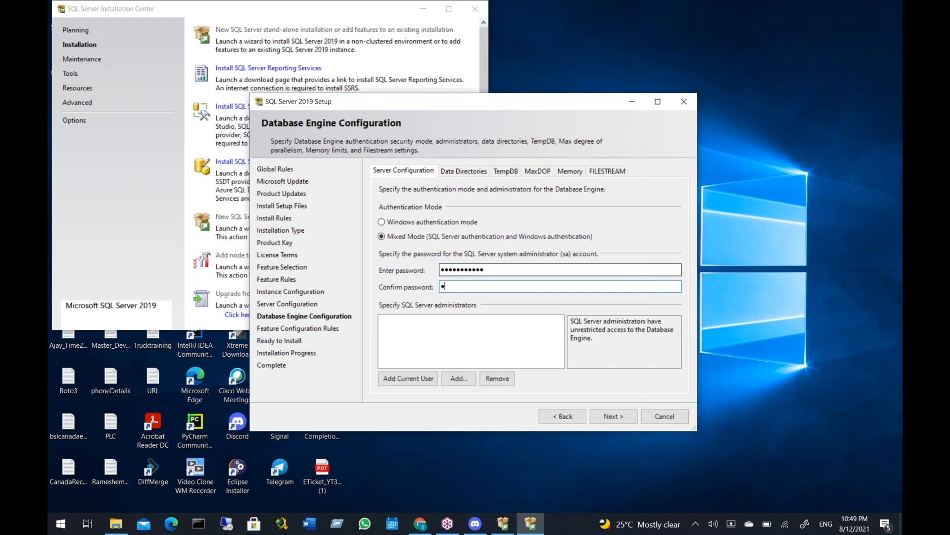
text(assword123)
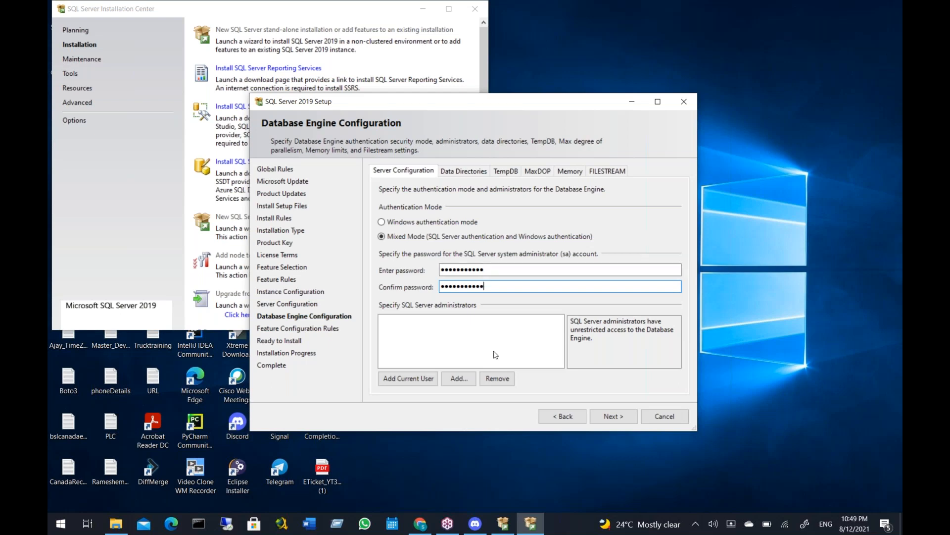
Add the current user as a SQL Server administrator and install the instance, closing the setup wizard once it completes
click(429, 378)
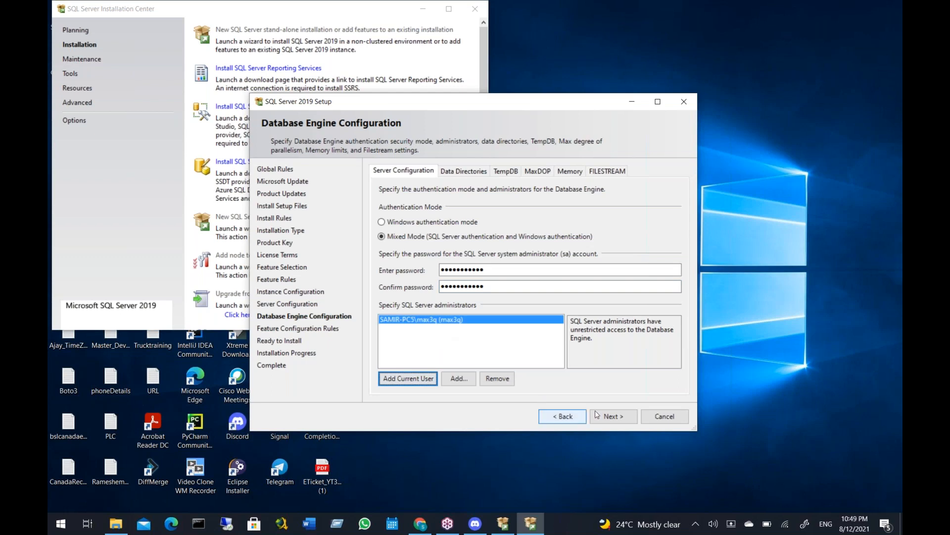
click(613, 417)
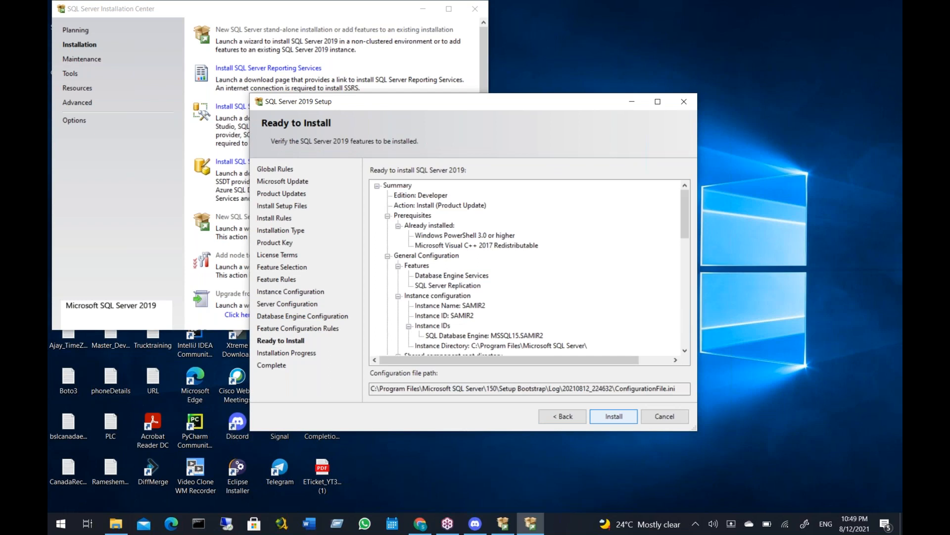
click(613, 418)
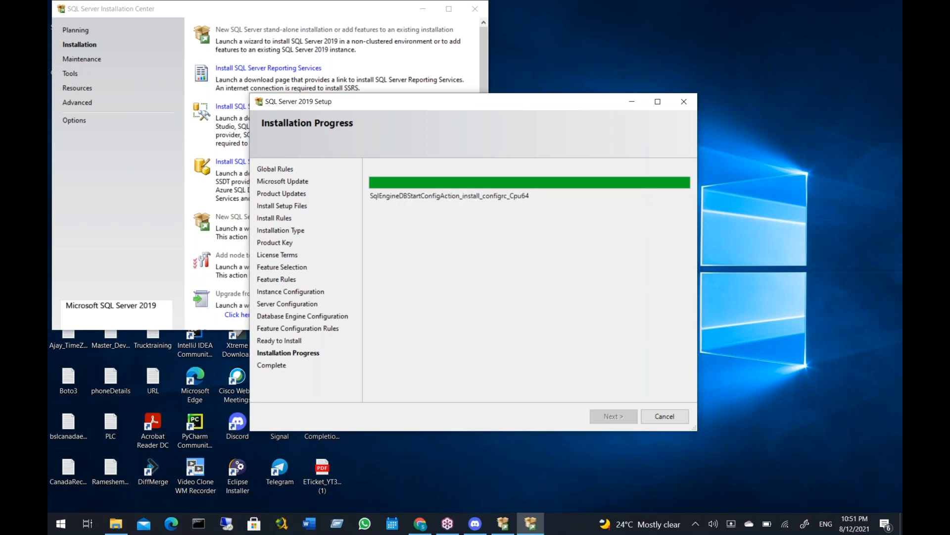
click(896, 57)
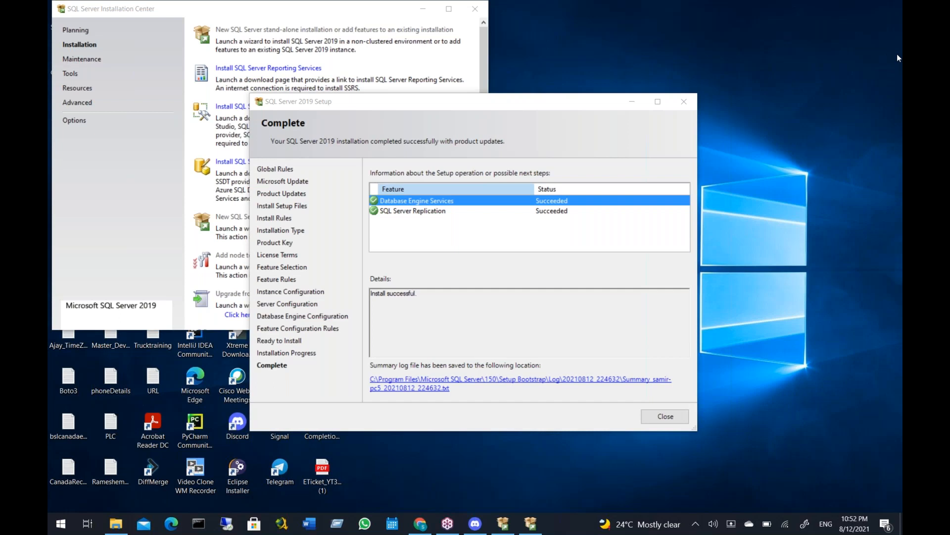
click(666, 416)
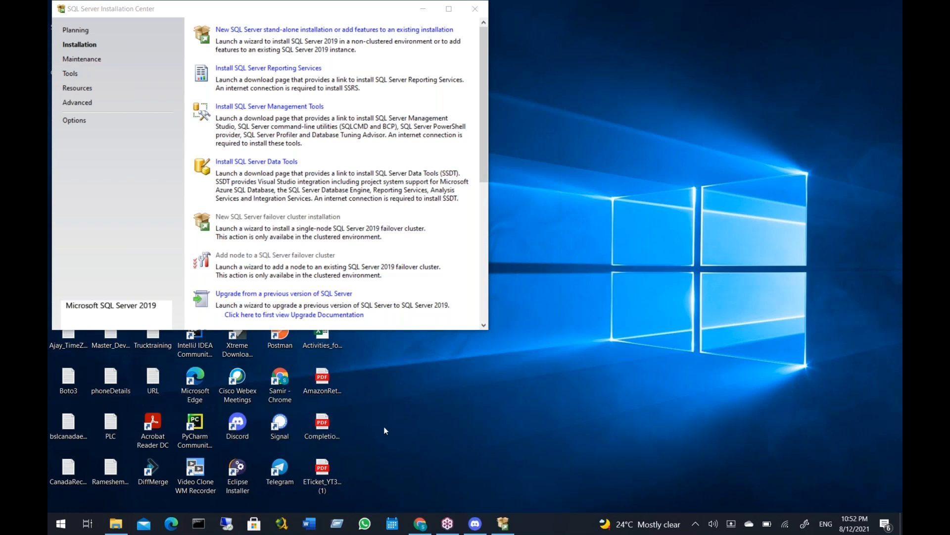
Start another new SQL Server stand-alone installation and proceed past the install rules, leaving Microsoft Update disabled
click(298, 33)
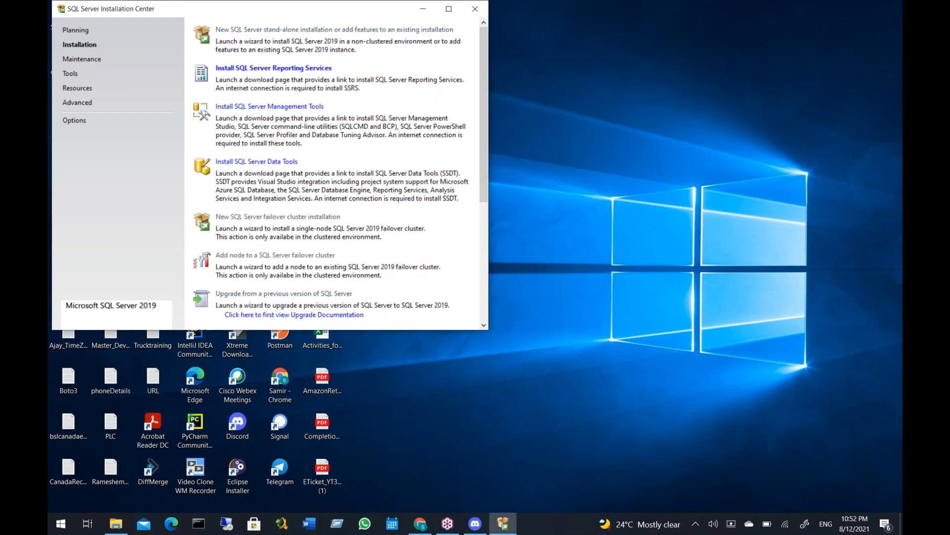
click(298, 31)
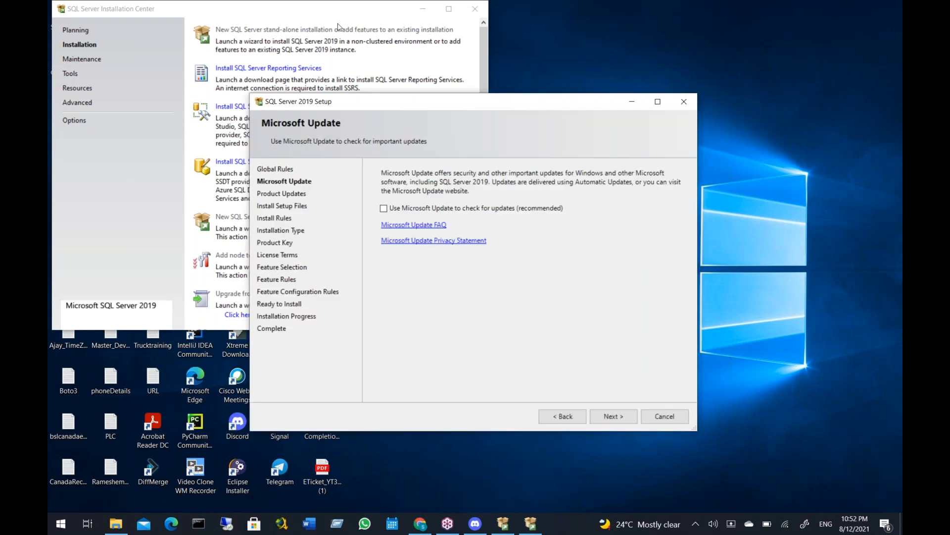
click(614, 415)
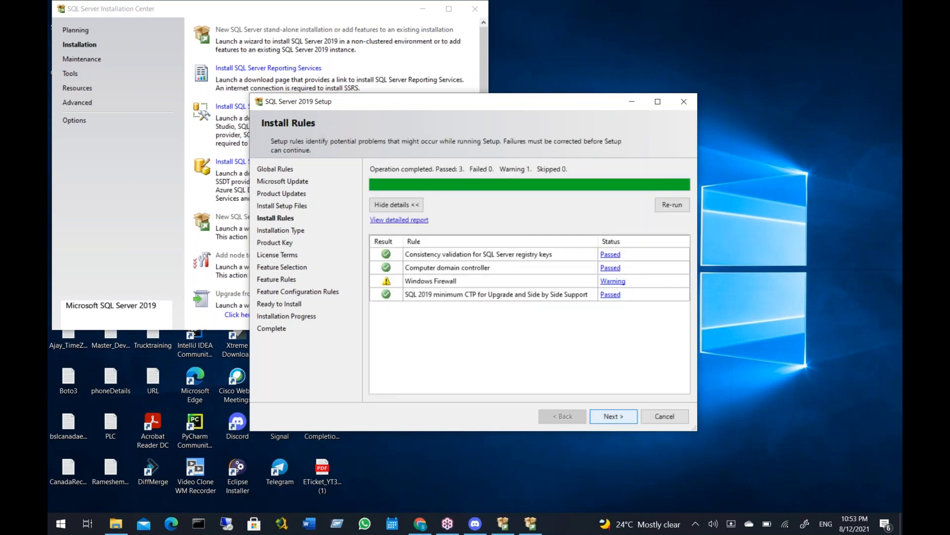
key(Return)
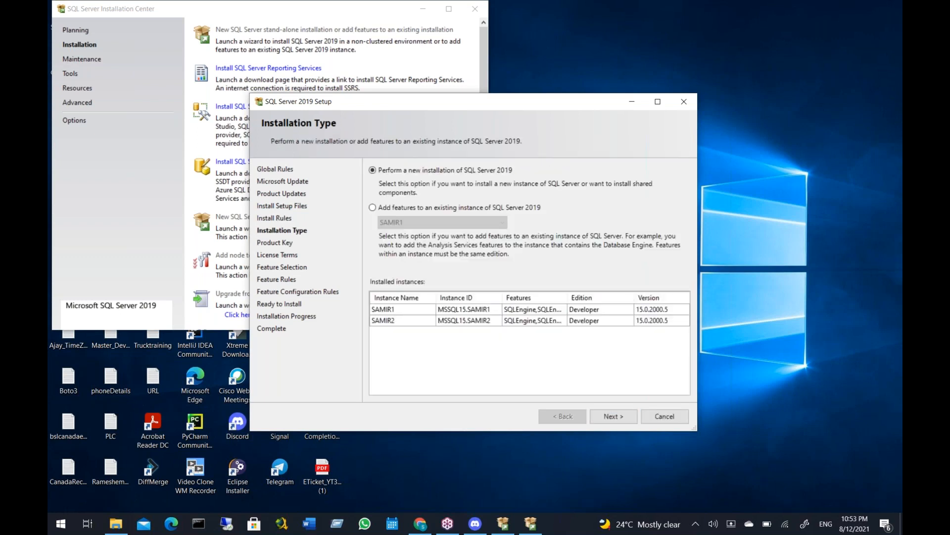
Choose a new installation of SQL Server 2019 with the free Developer edition and accept the license terms
click(615, 416)
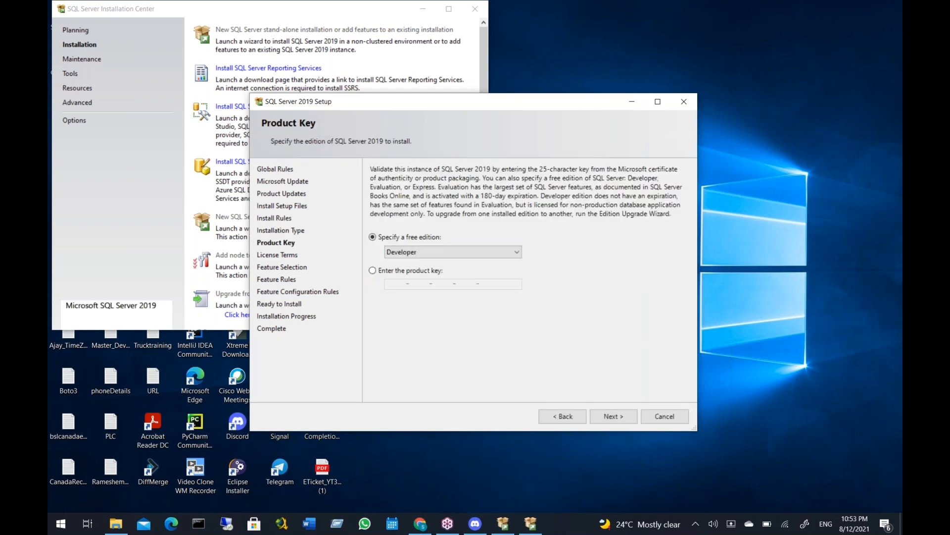
click(613, 416)
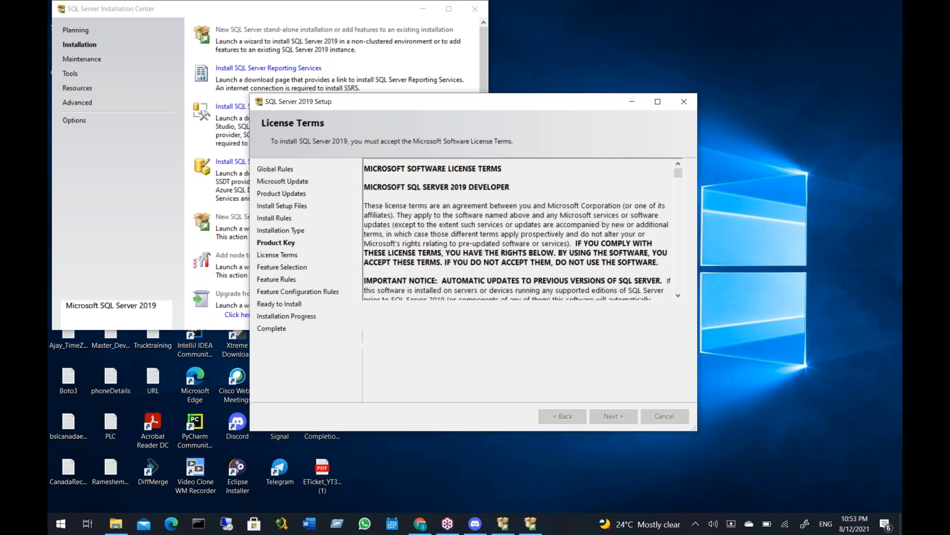
click(372, 343)
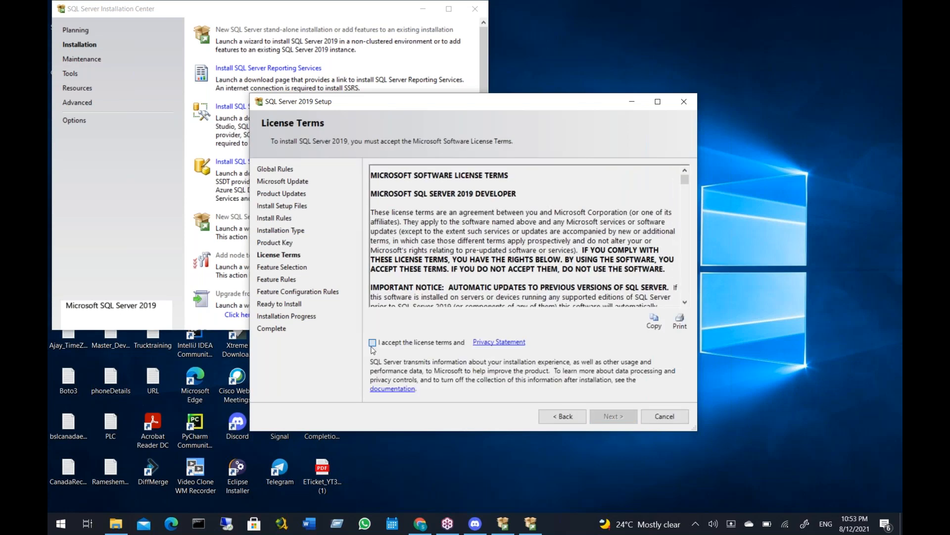
click(613, 418)
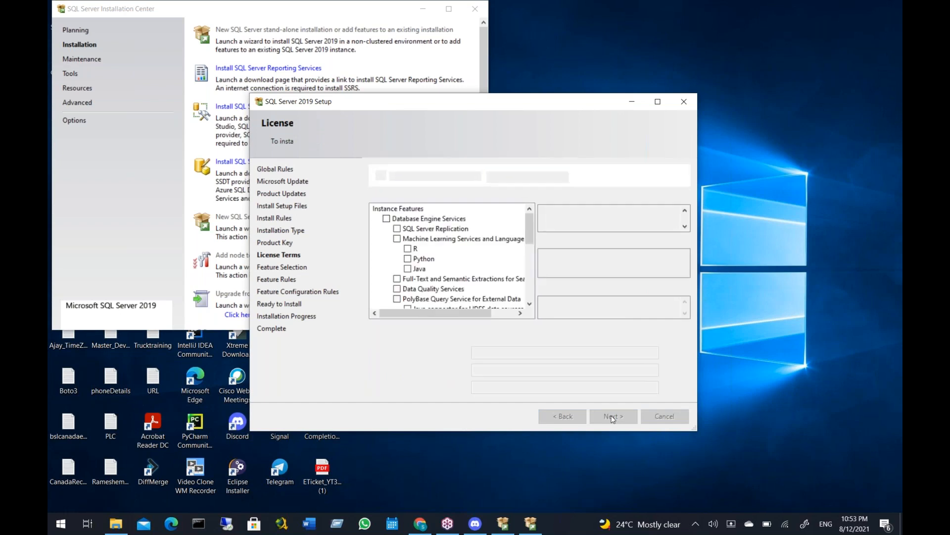
Include Database Engine Services and SQL Server Replication in the installation and continue to the instance configuration
click(386, 218)
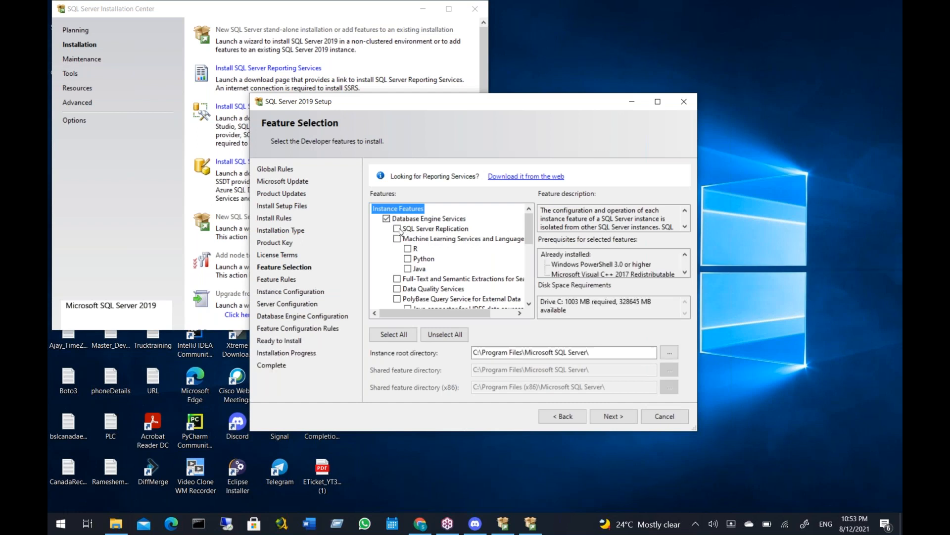
click(397, 230)
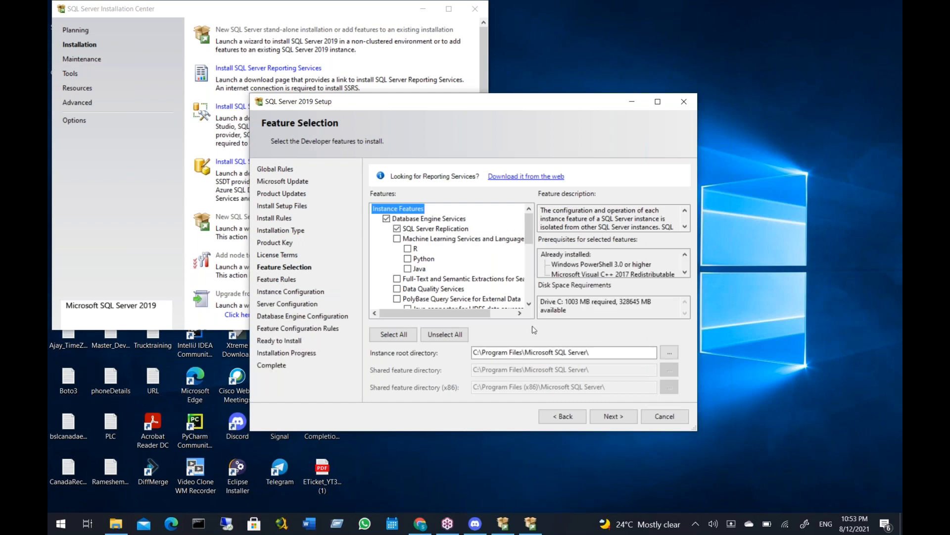
click(612, 417)
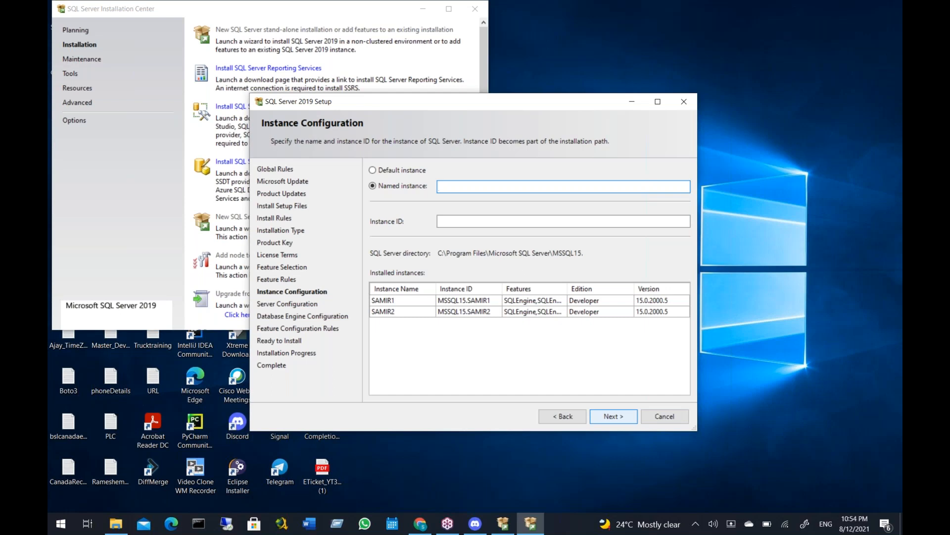
Set the named instance to the owner's first name in lowercase followed by 3
text(s)
key(BackSpace)
text(sm)
key(BackSpace)
text(amir3)
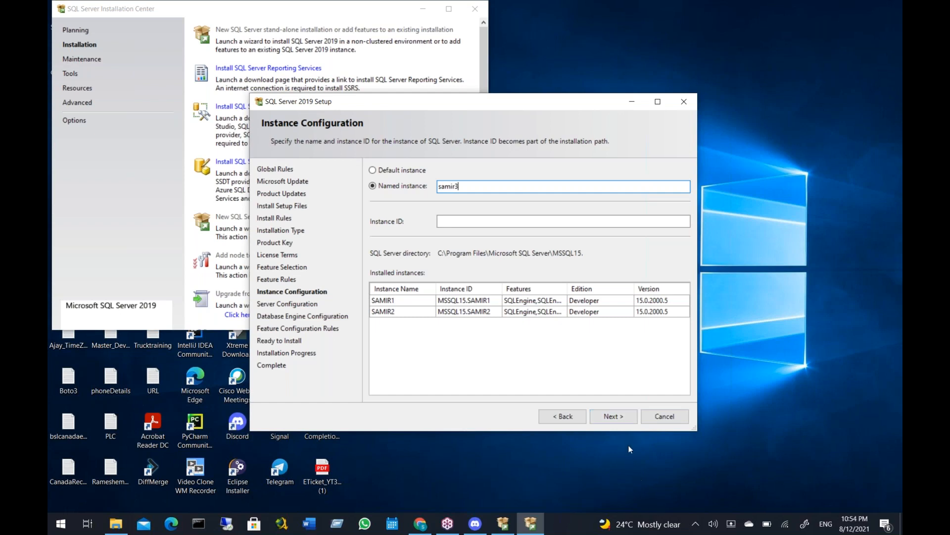
Accept the instance configuration, set the SQL Server Agent startup type to Automatic, and continue to the Database Engine configuration
click(627, 422)
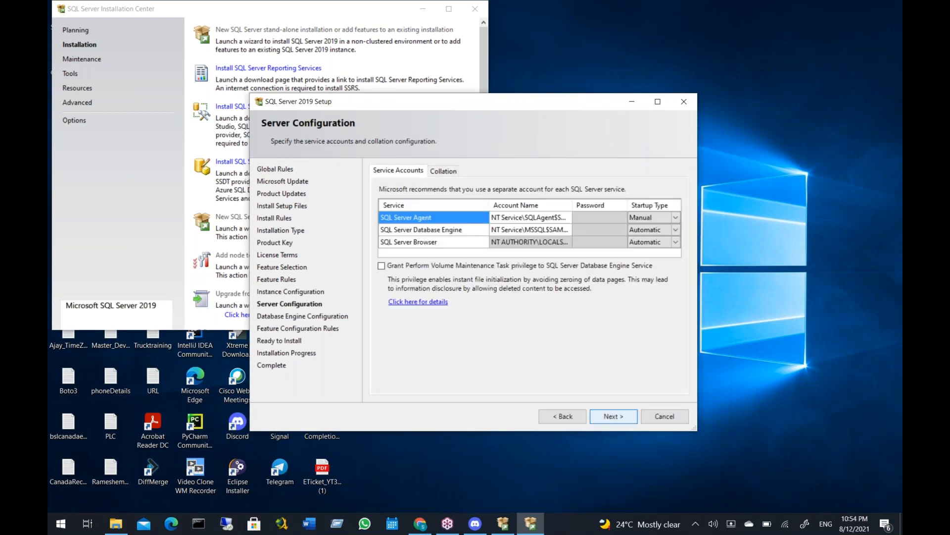
click(675, 218)
click(675, 219)
click(646, 229)
click(609, 422)
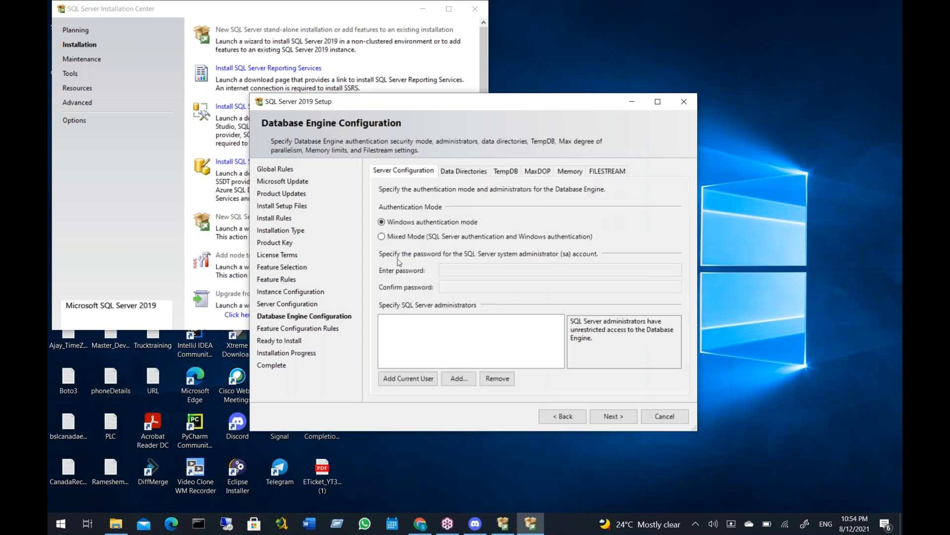
Choose Mixed Mode authentication and enter and confirm the password for the sa account
click(381, 237)
click(453, 270)
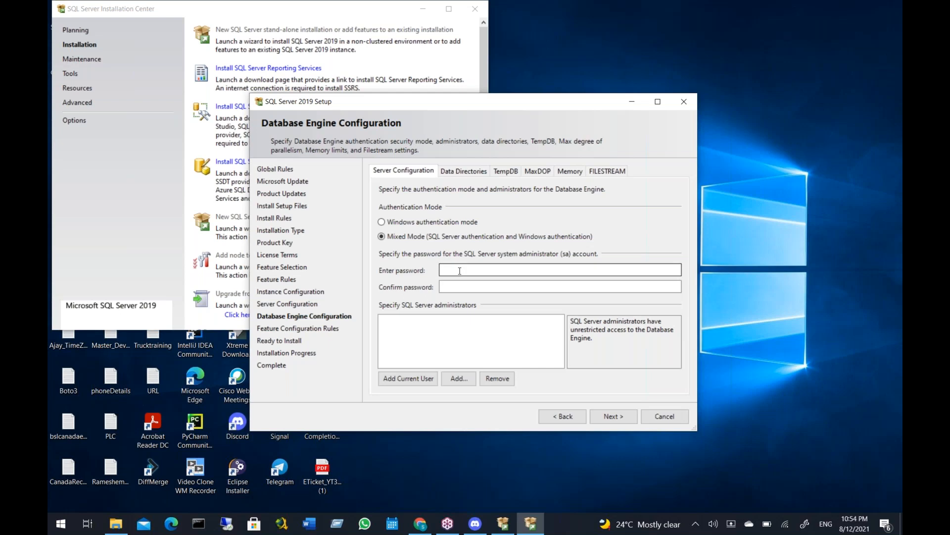
text(•)
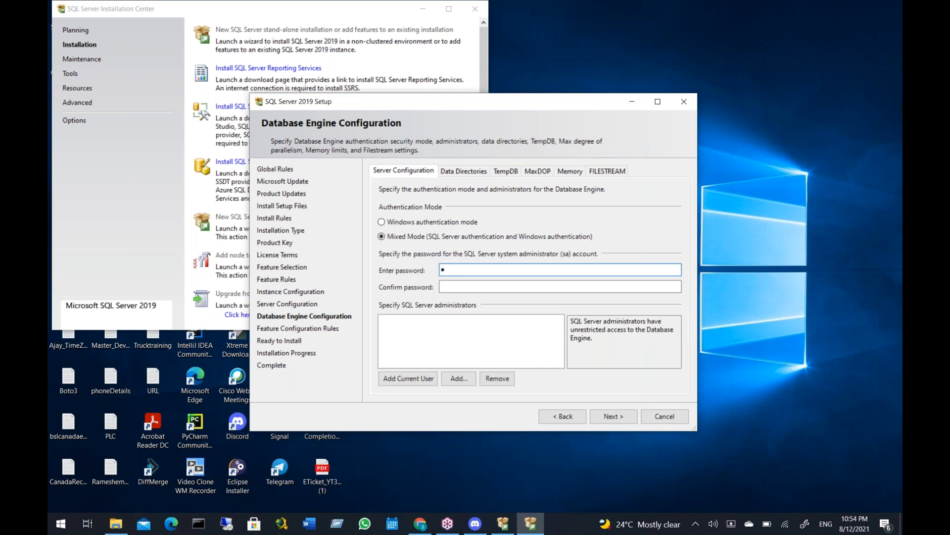
text(••••••••••)
key(Tab)
text(•)
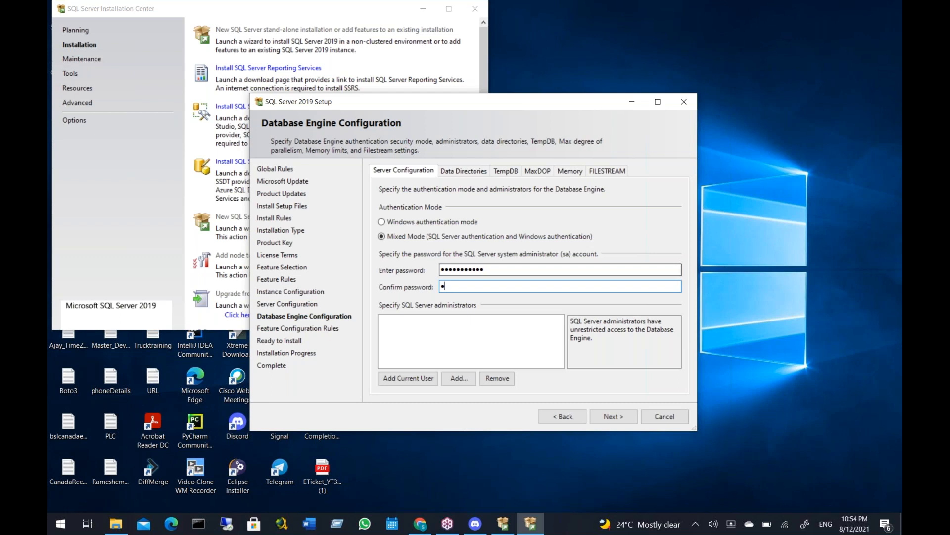
text(••••••••••)
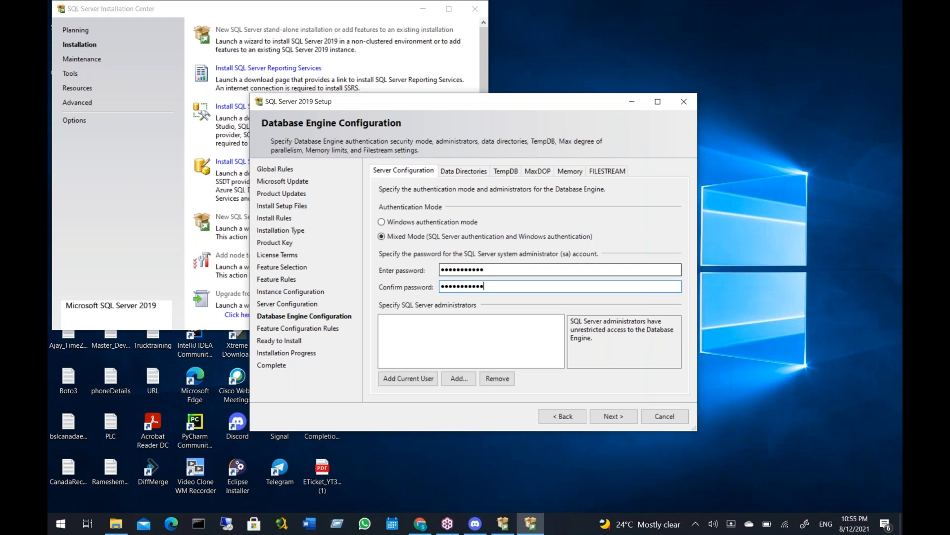
Add the current Windows user as SQL Server administrator and run the installation through to completion
click(400, 377)
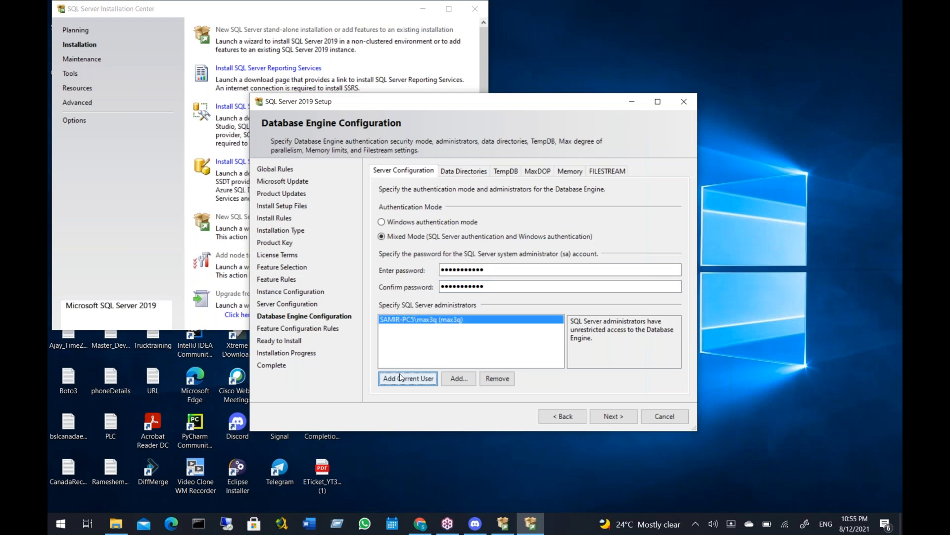
click(609, 418)
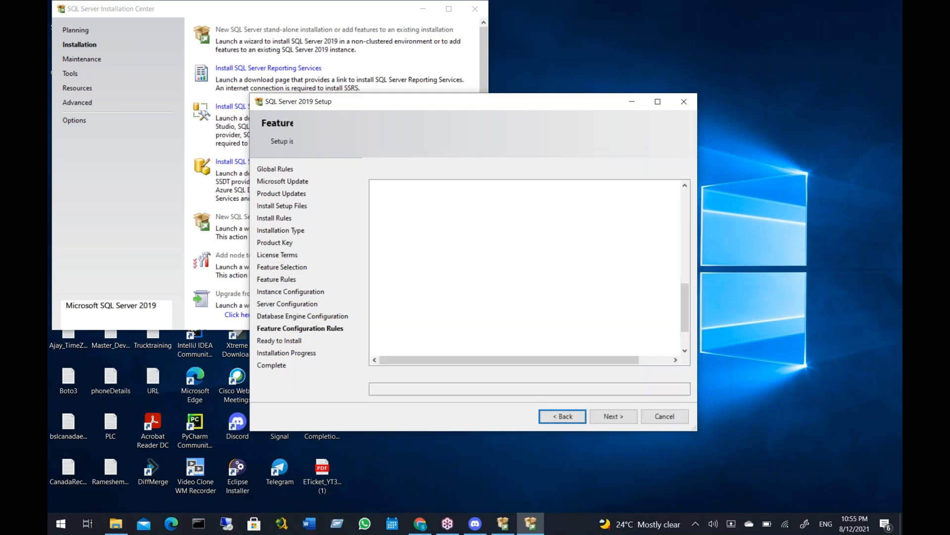
click(612, 417)
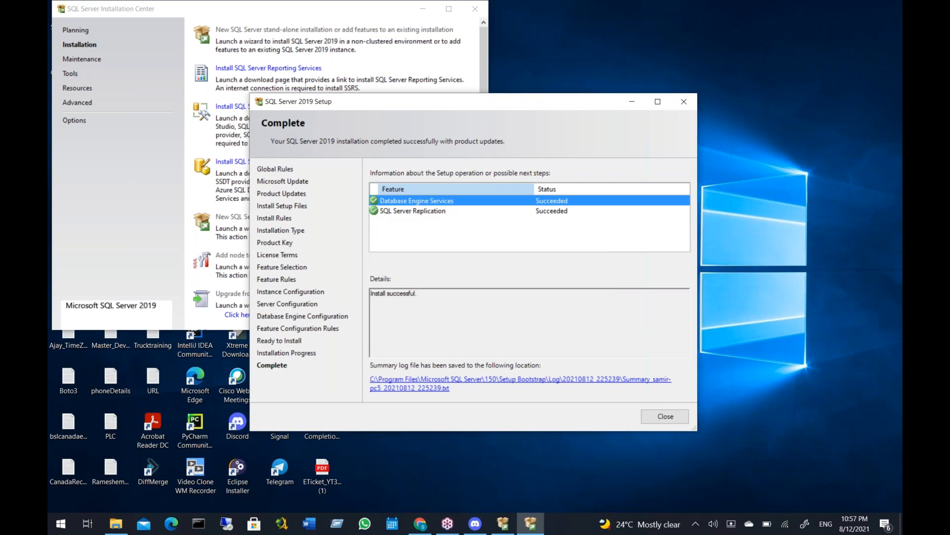
Close the finished setup and the Installation Center, and launch SQL Server Management Studio by searching for ssms
click(666, 416)
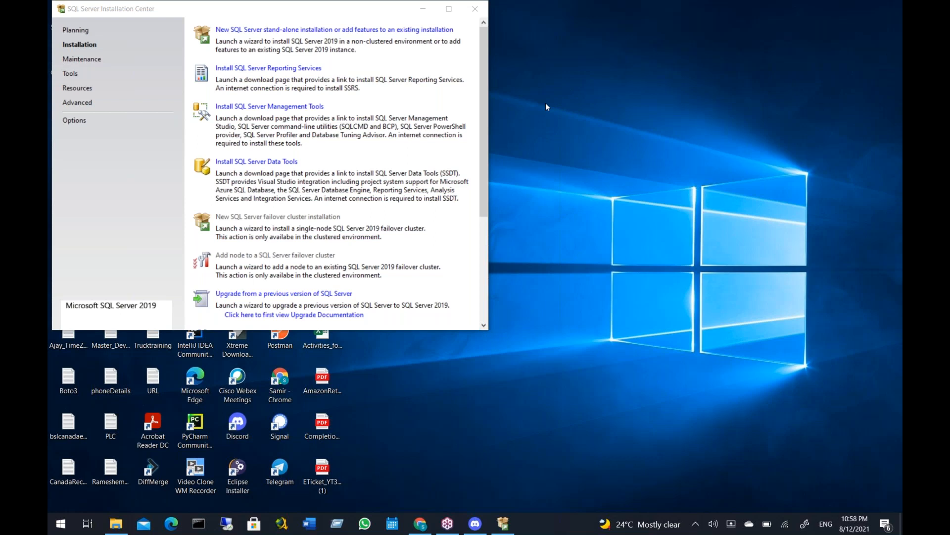
click(475, 7)
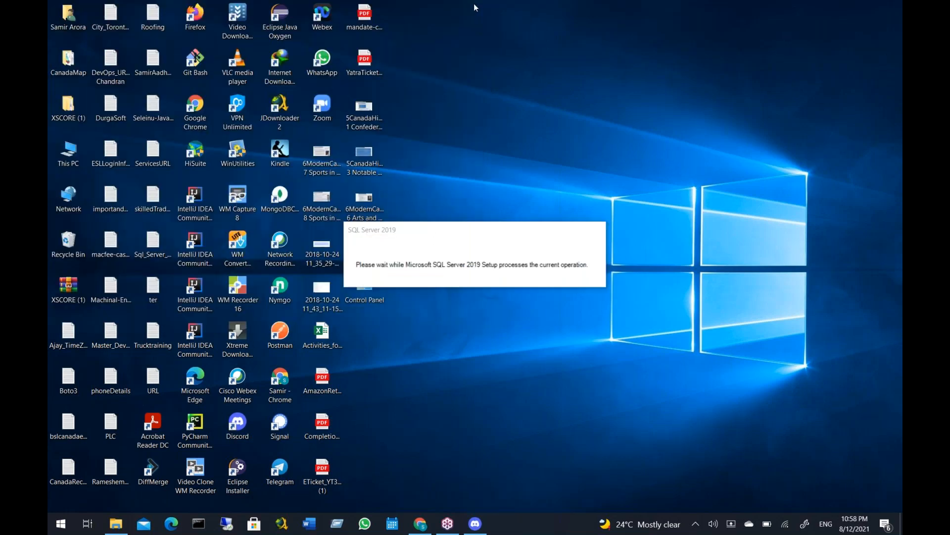
click(60, 524)
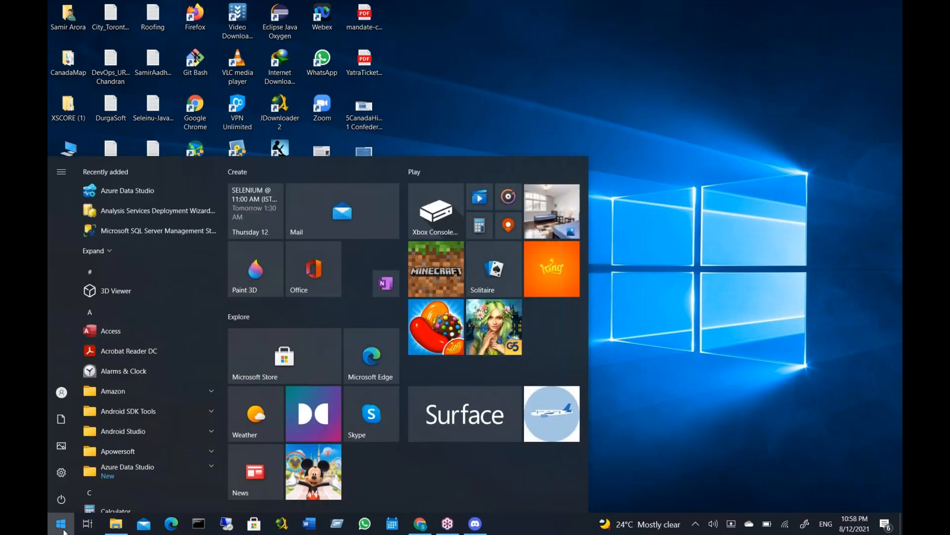
text(ssms)
key(Return)
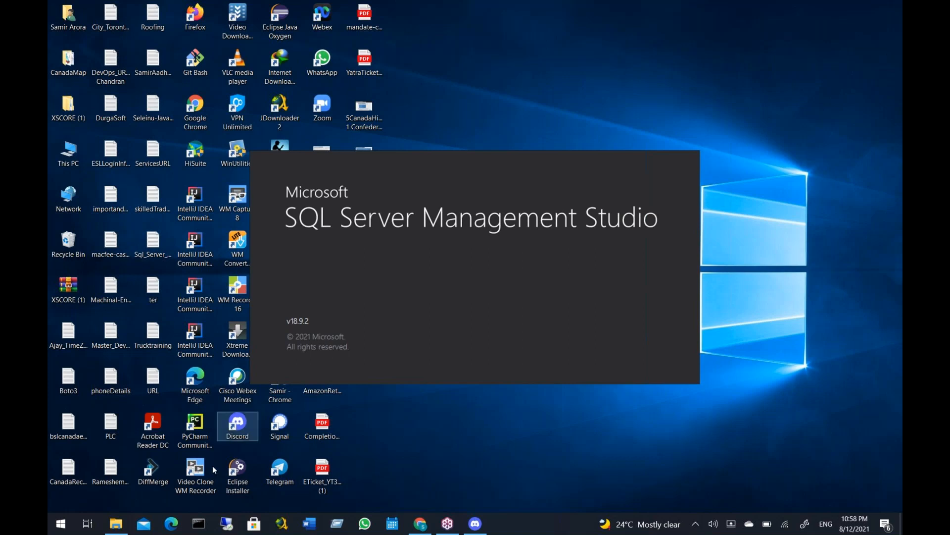
Try to start ssms.exe from a Command Prompt, and close the Command Prompt window
click(199, 523)
text(ssms.exe)
key(Return)
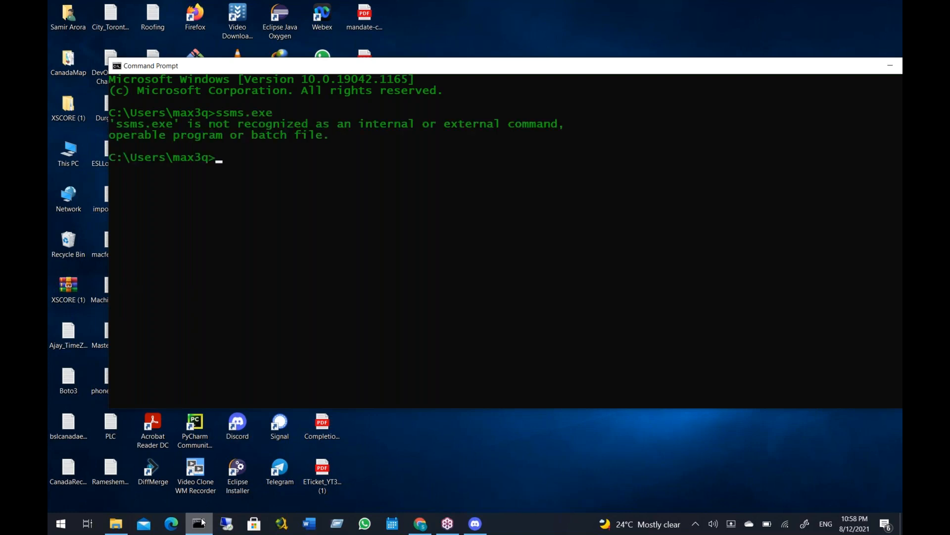
click(746, 56)
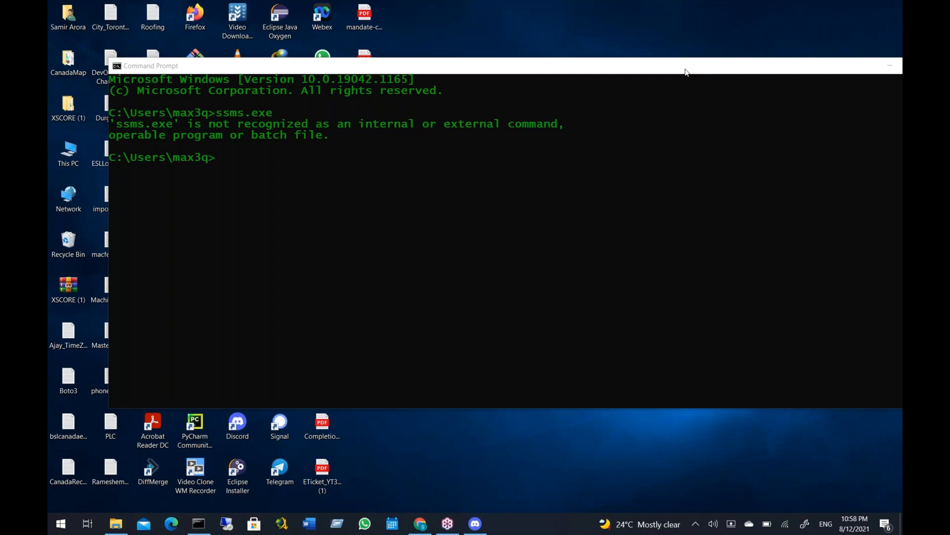
right_click(686, 72)
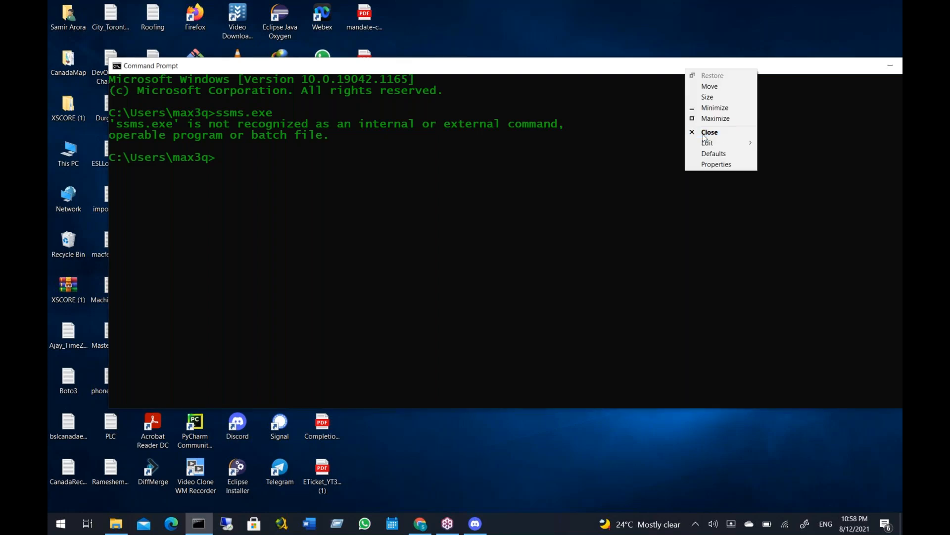
click(705, 135)
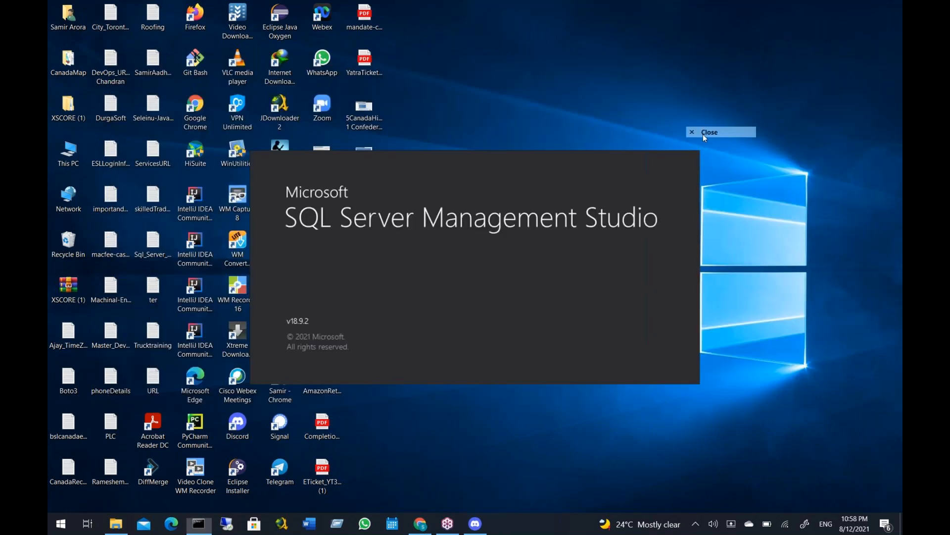
click(61, 526)
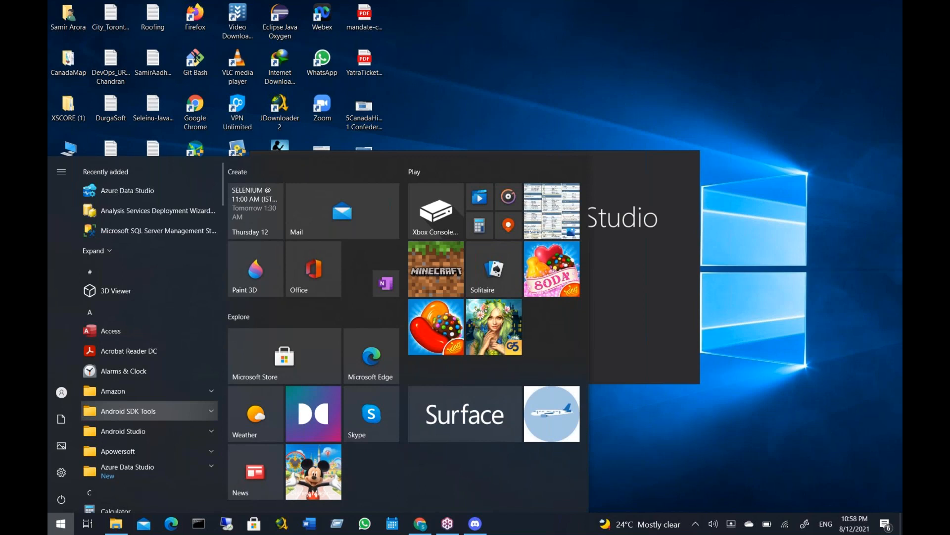
text(sqlcomd)
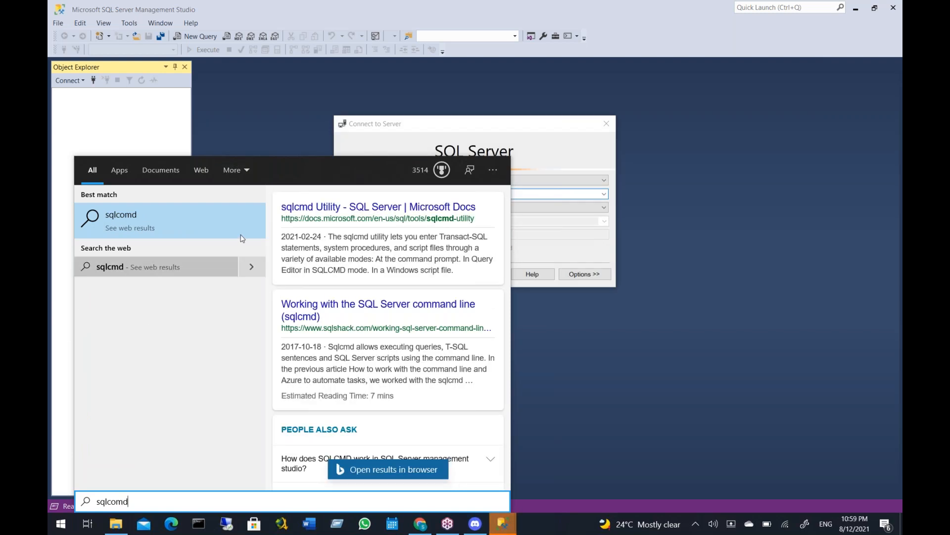
click(573, 227)
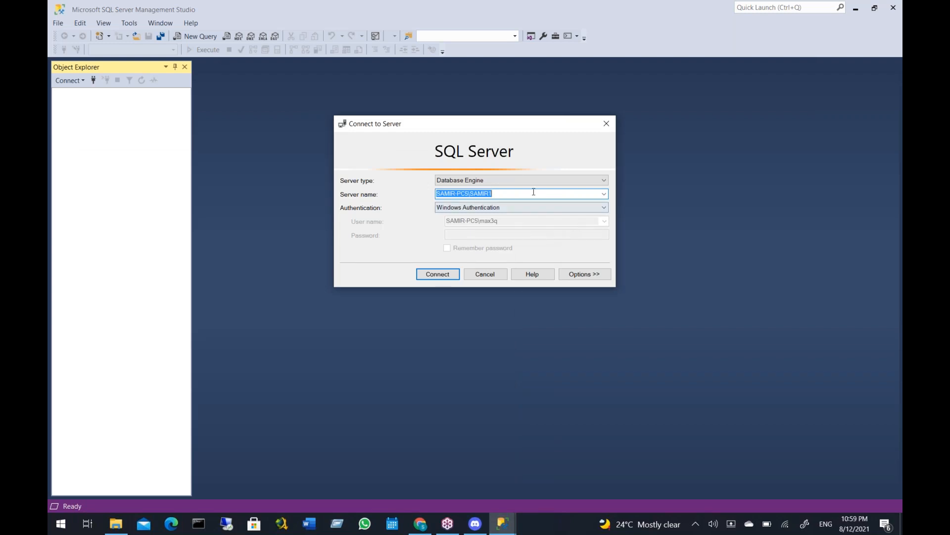
Browse the local Database Engine servers and connect to the instance ending in 1 with Windows Authentication
click(604, 196)
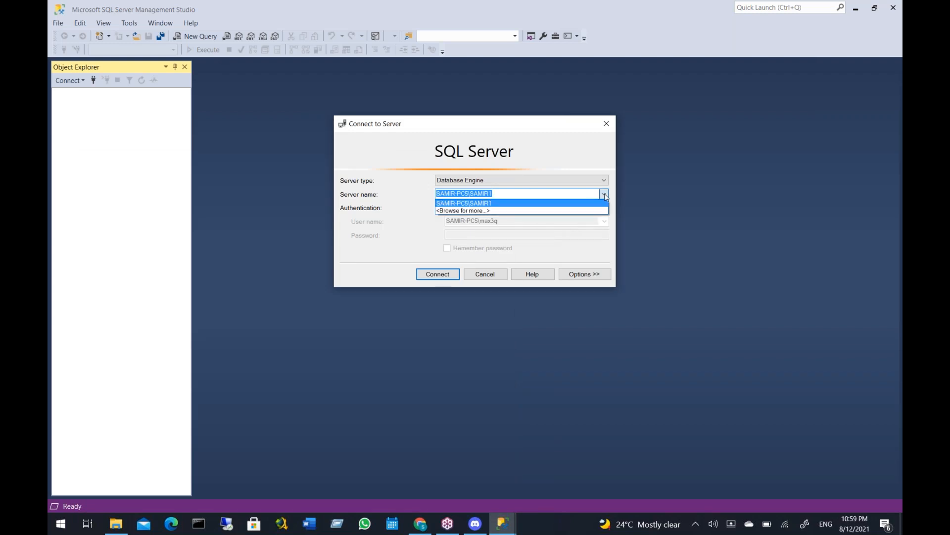
click(447, 212)
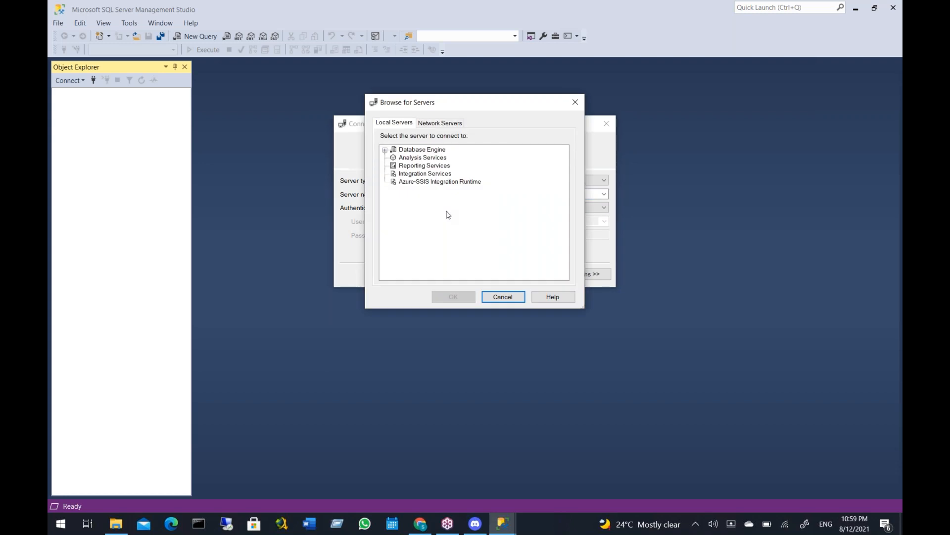
click(388, 157)
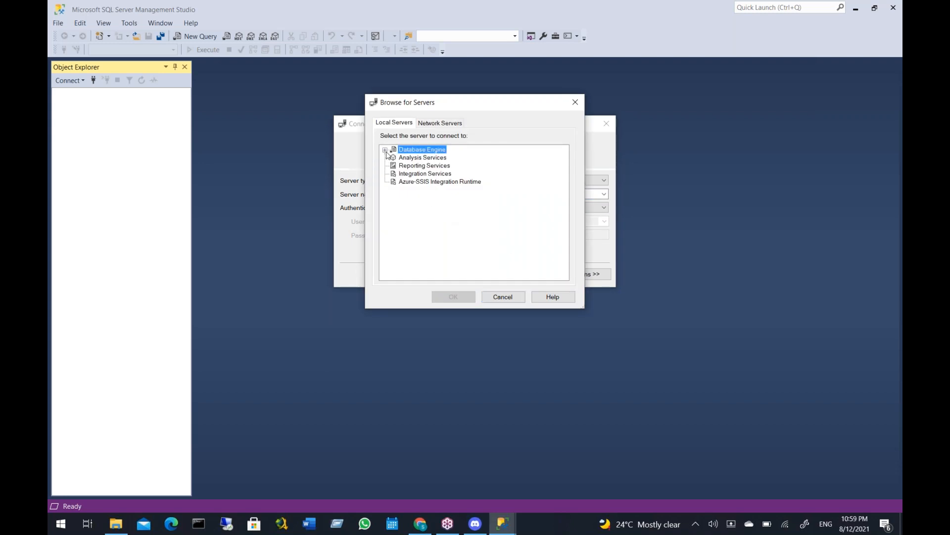
click(386, 151)
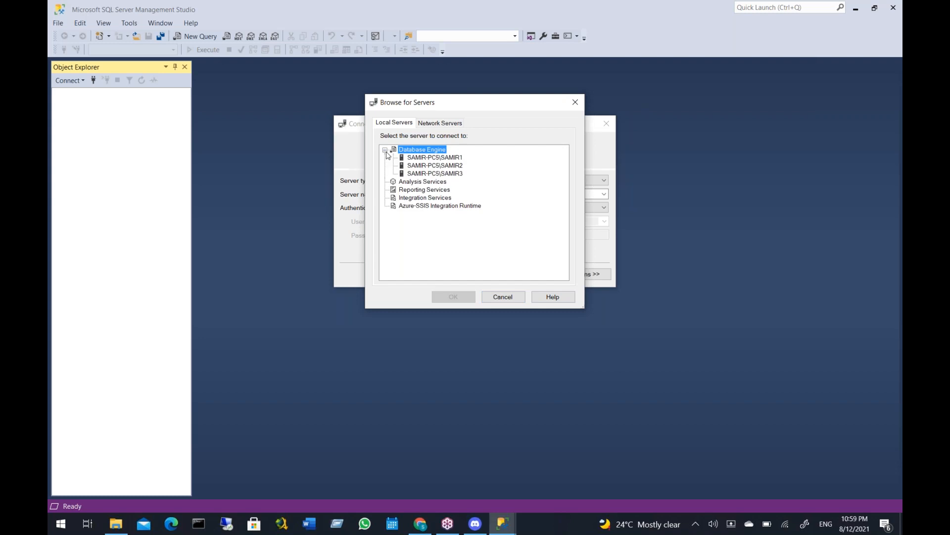
click(449, 157)
click(453, 167)
click(454, 174)
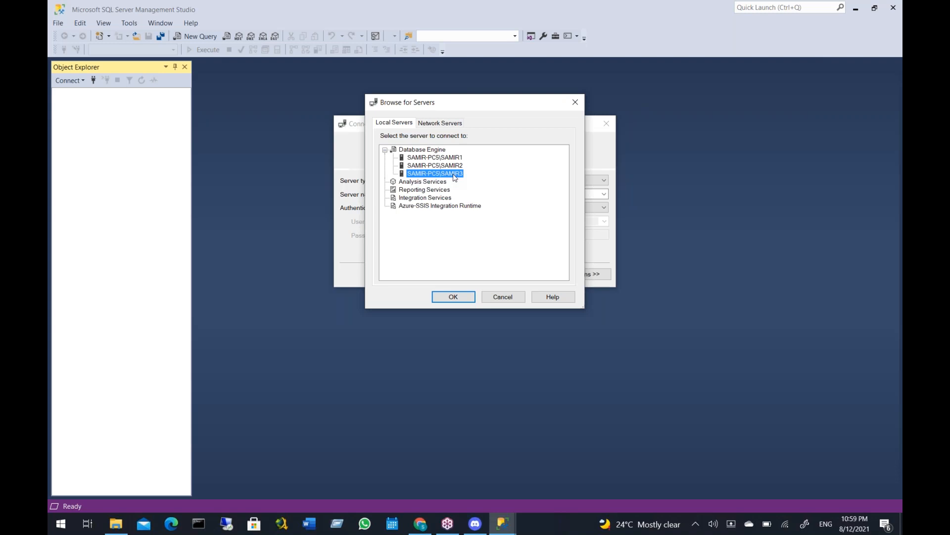
click(460, 158)
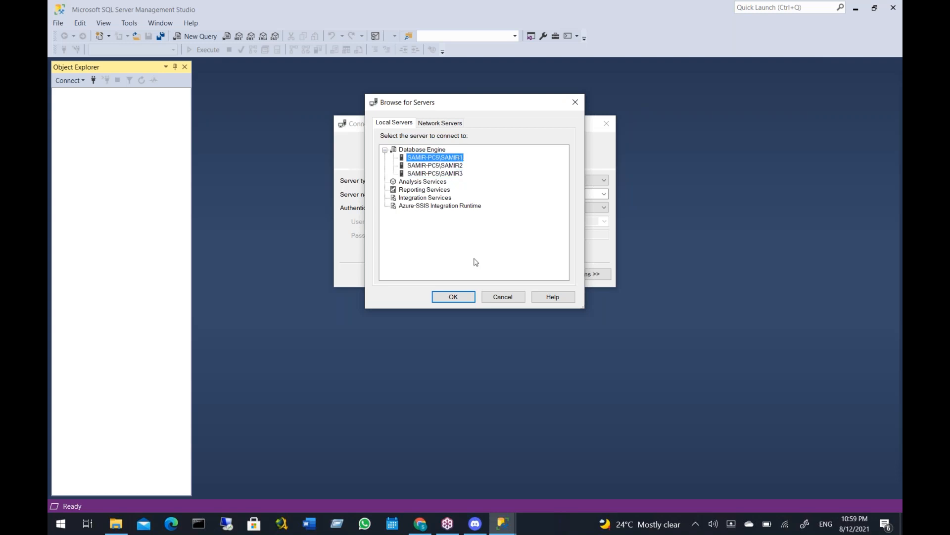
click(455, 295)
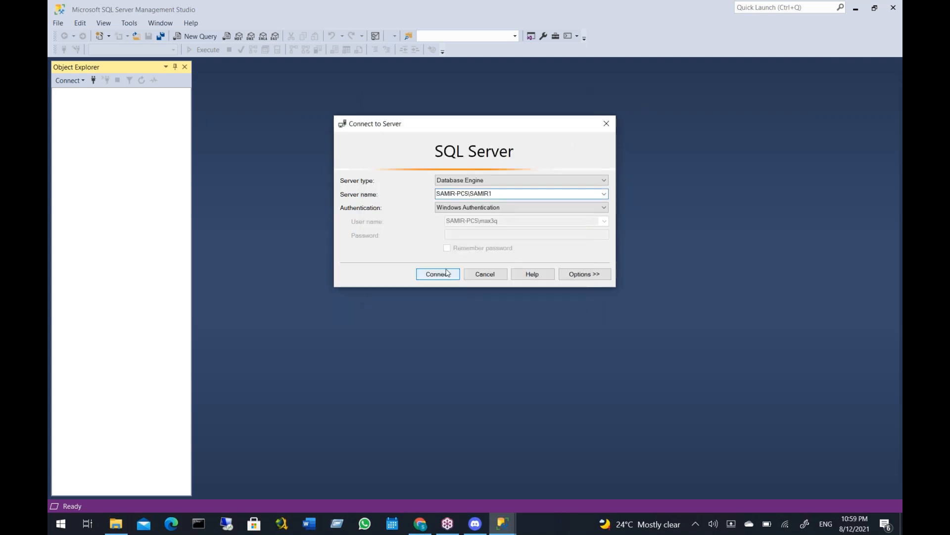
click(441, 271)
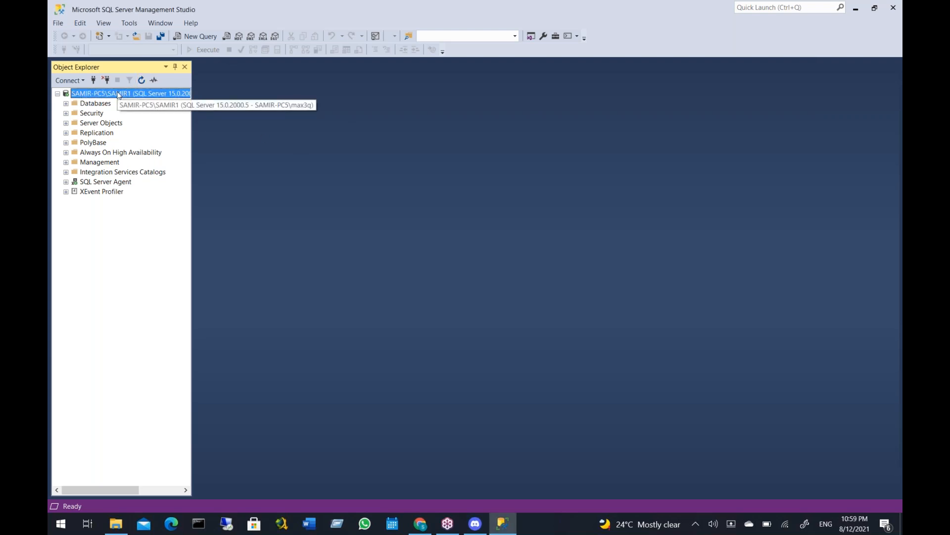
Add a second connection in Object Explorer to the local Database Engine instance ending in 2, using Windows Authentication
right_click(119, 95)
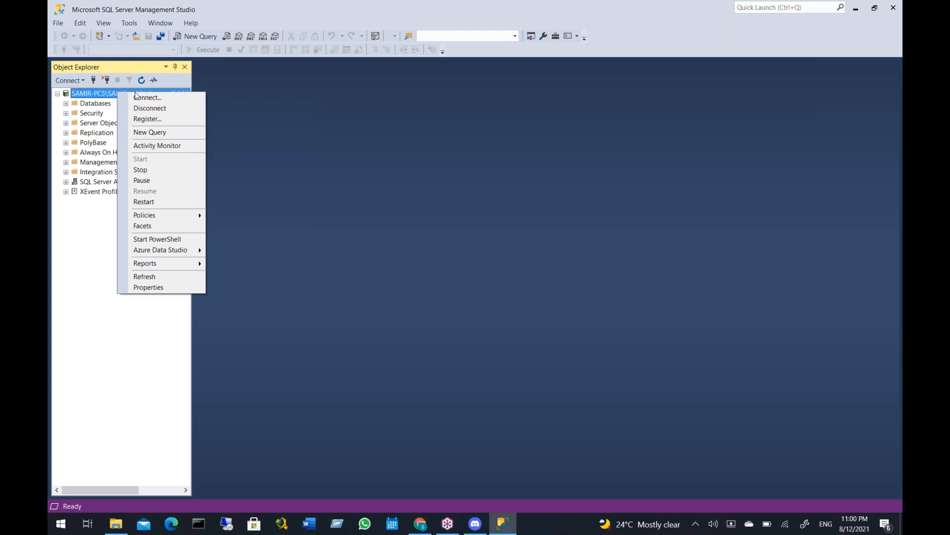
click(144, 98)
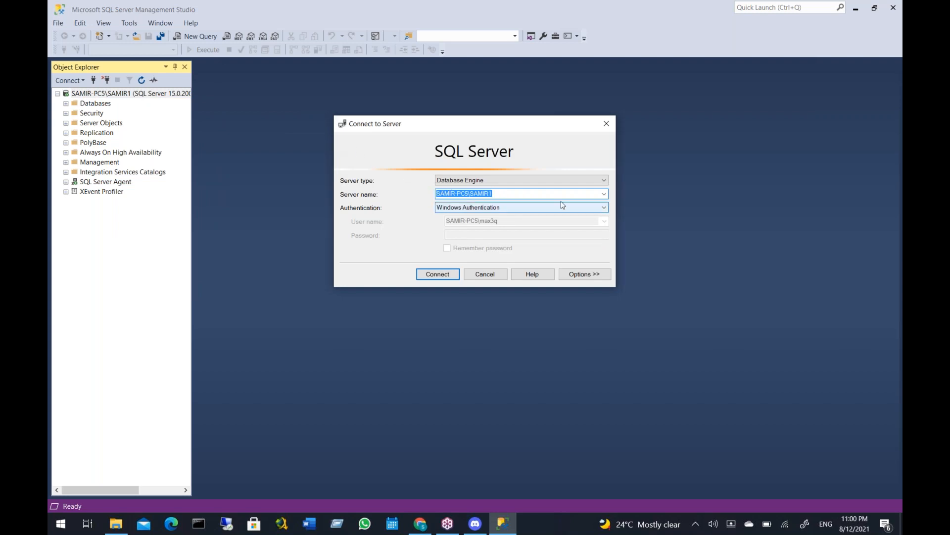
click(604, 197)
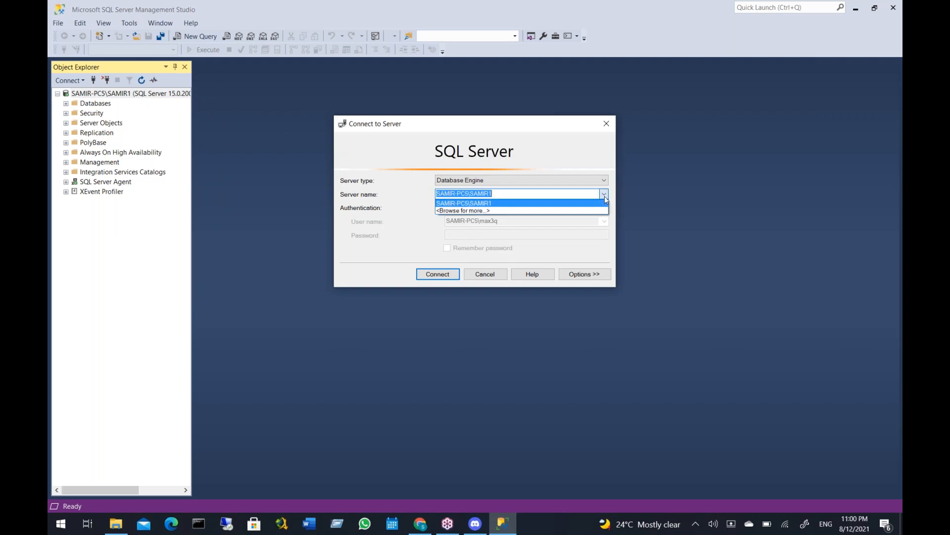
click(498, 210)
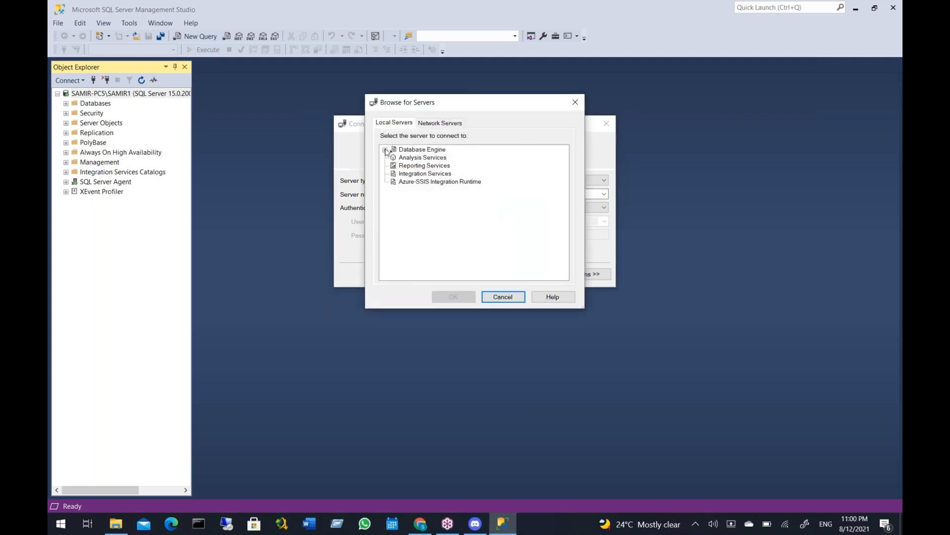
click(386, 150)
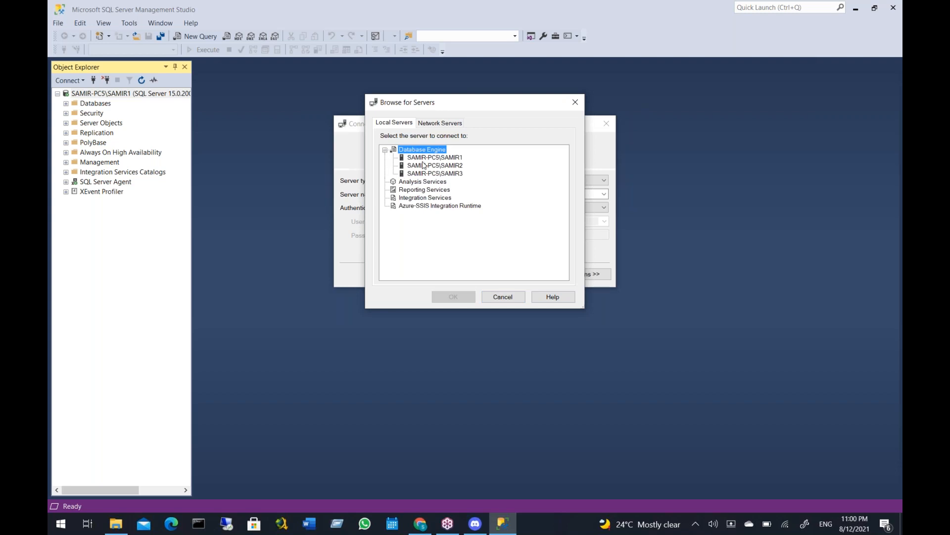
click(423, 165)
click(454, 297)
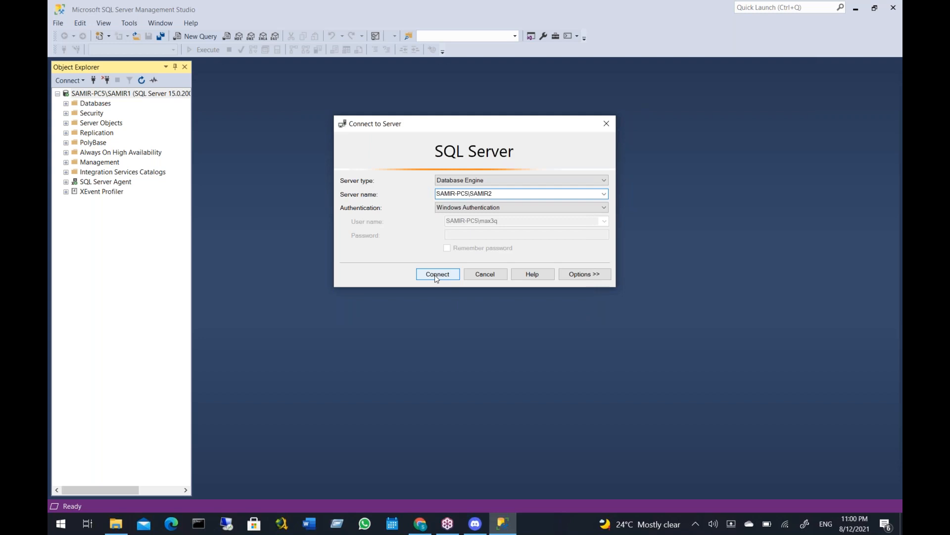
click(437, 276)
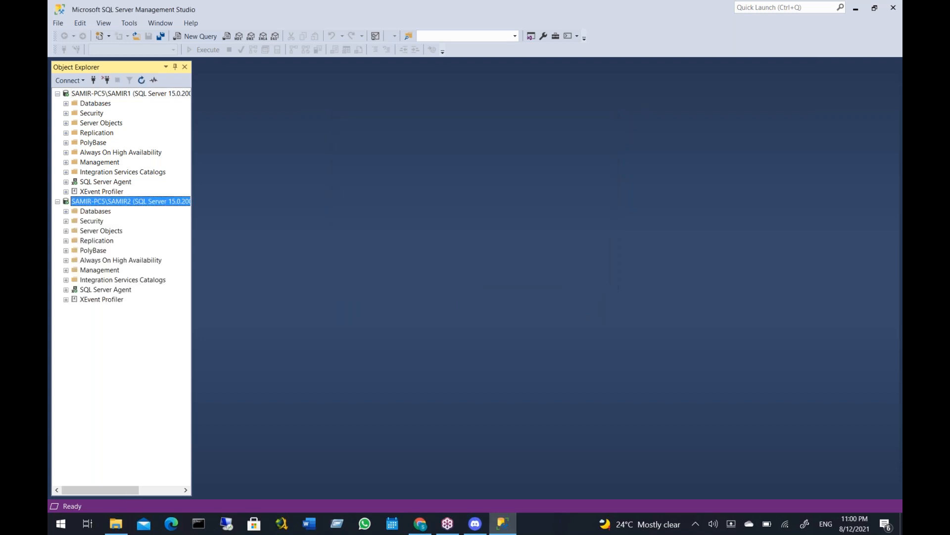
Add a third connection in Object Explorer to the local Database Engine instance ending in 3, using Windows Authentication
click(161, 95)
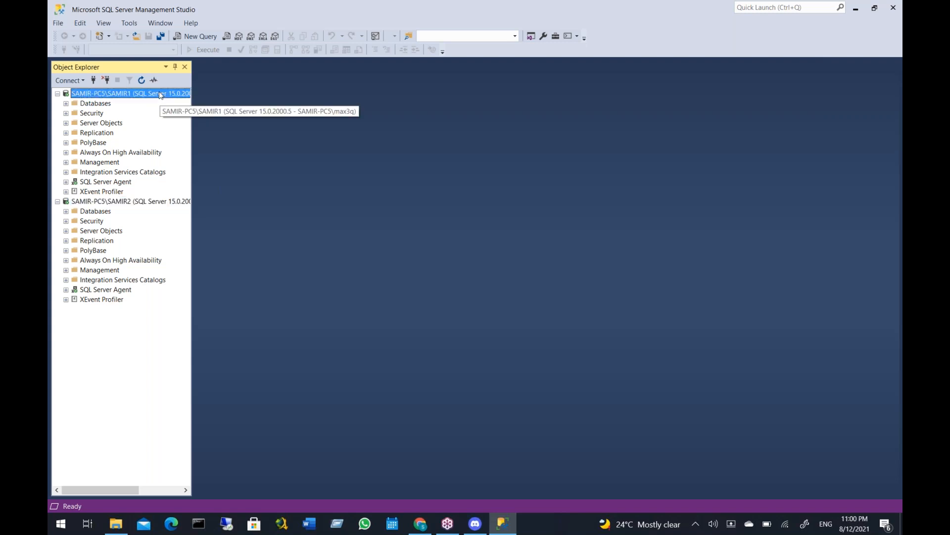
right_click(161, 95)
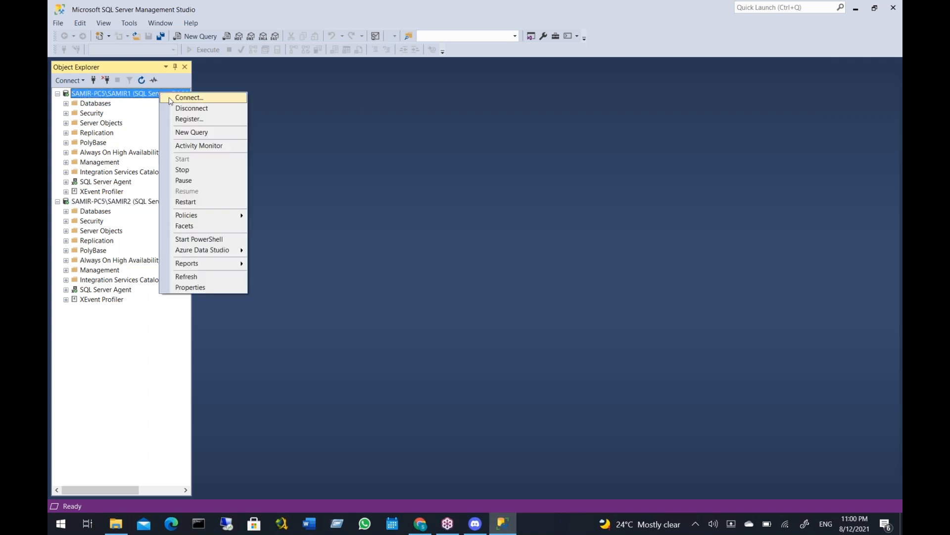
click(171, 101)
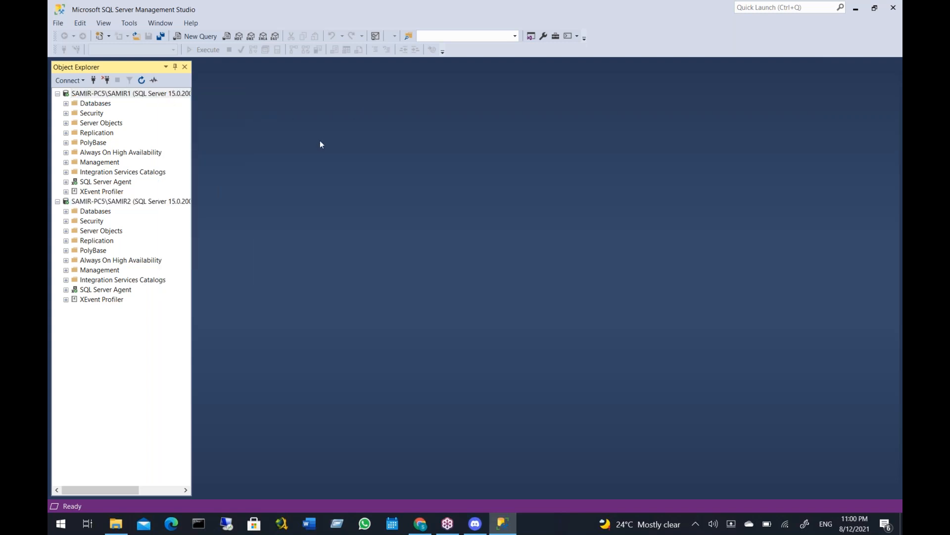
click(476, 207)
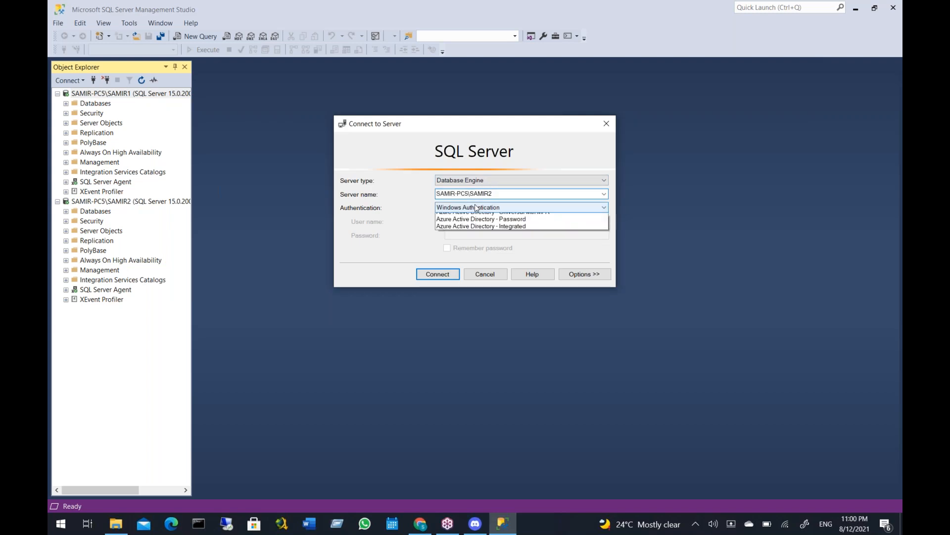
click(477, 204)
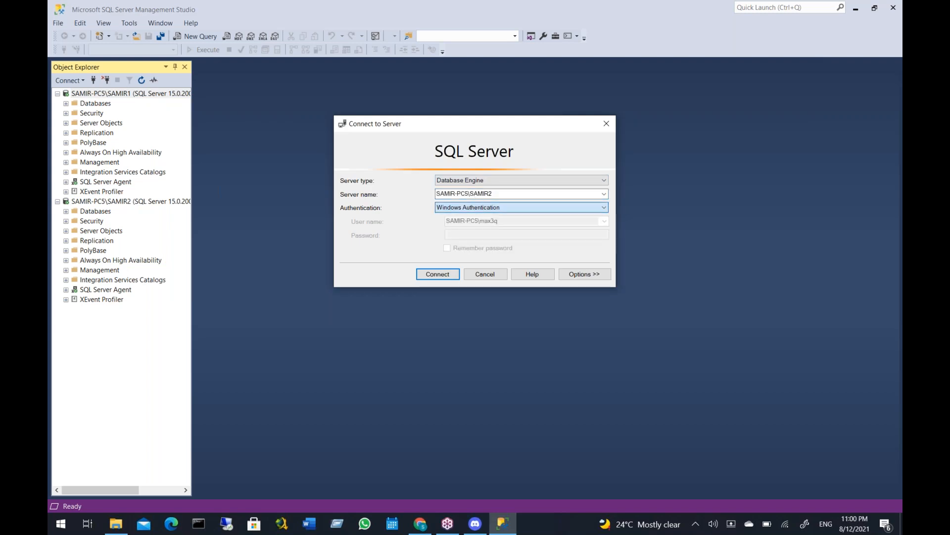
click(604, 194)
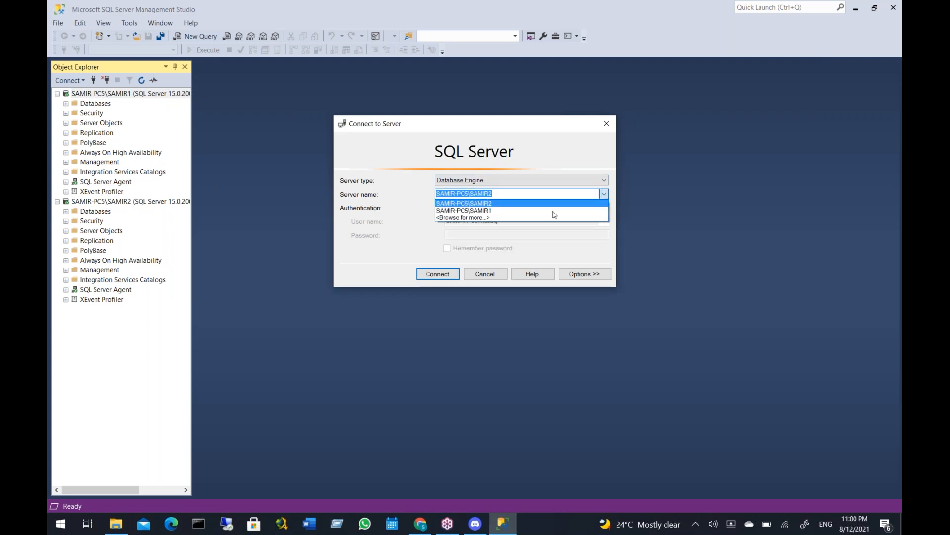
click(524, 220)
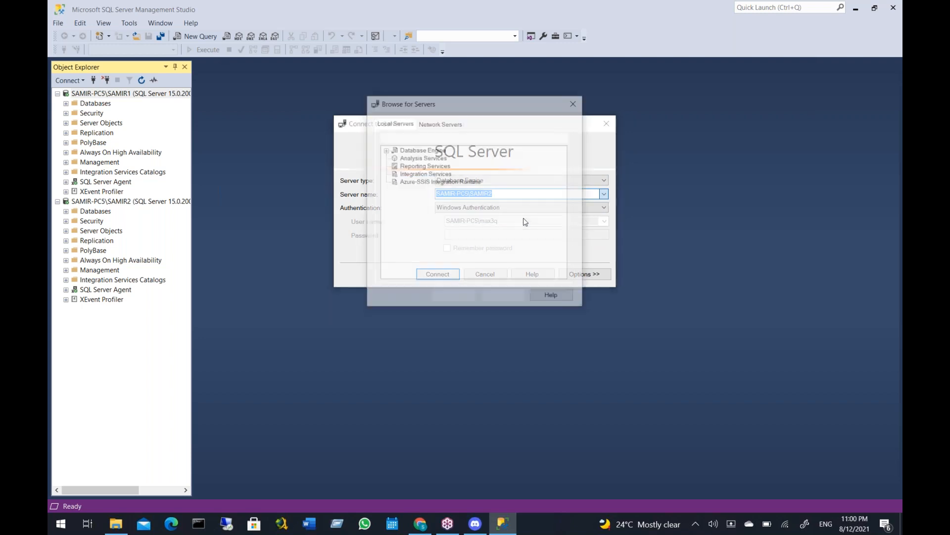
click(385, 150)
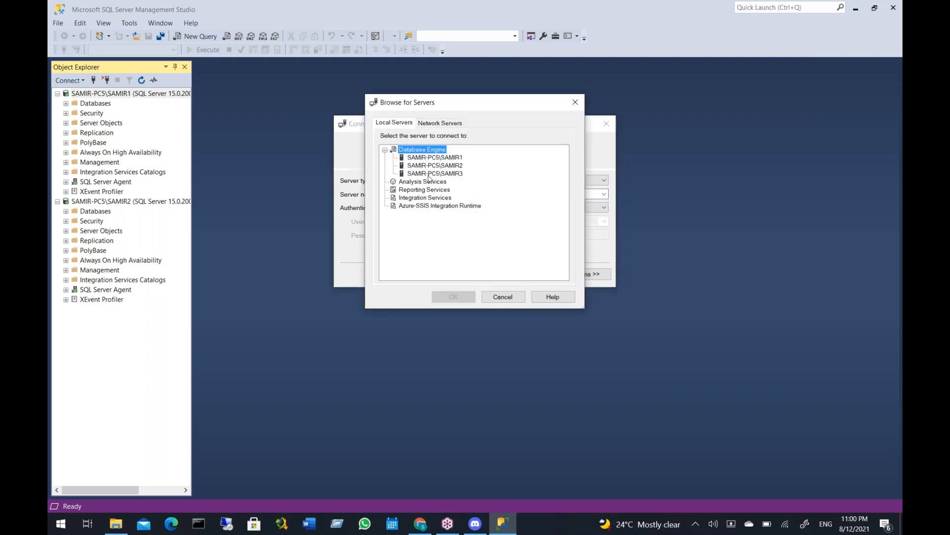
click(438, 174)
click(471, 296)
click(448, 274)
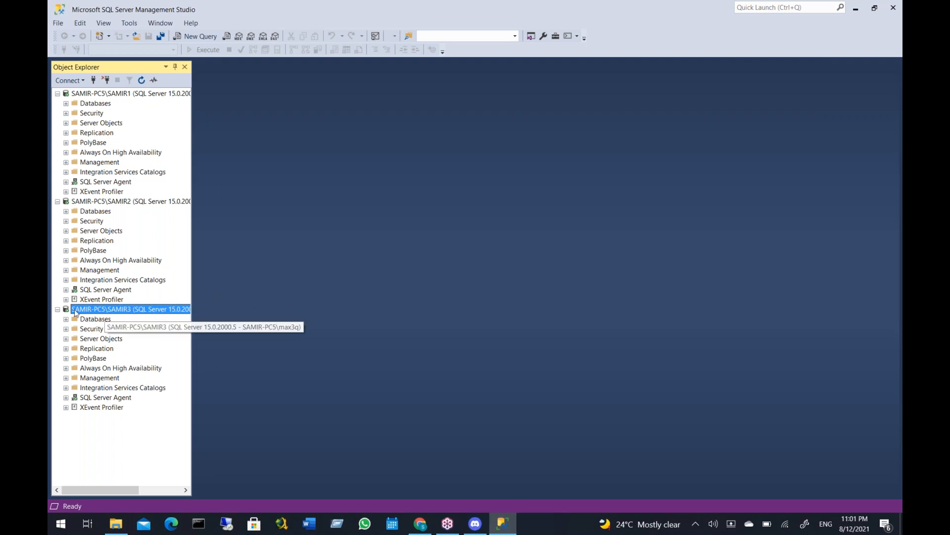
Create a new database on the instance ending in 3, named with the instance's name prefix in capitals followed by DB
click(100, 320)
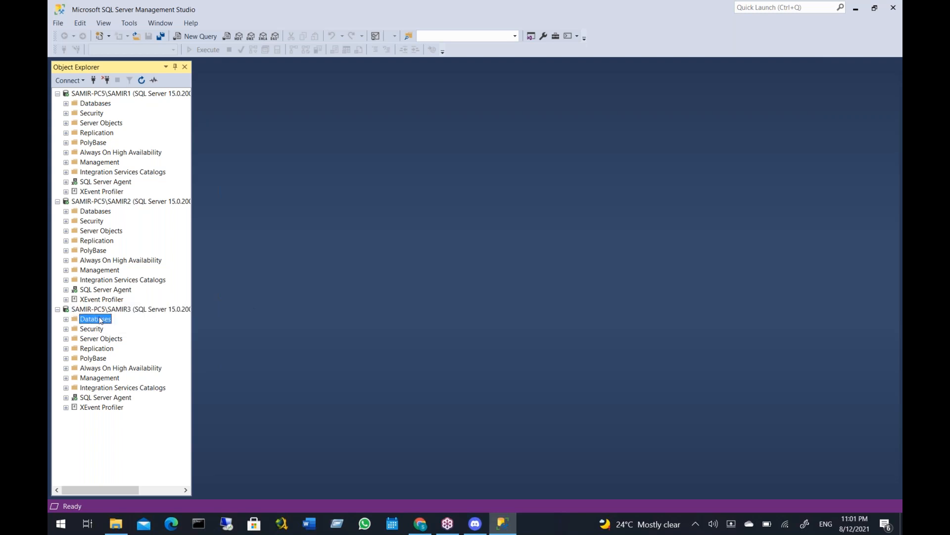
right_click(100, 321)
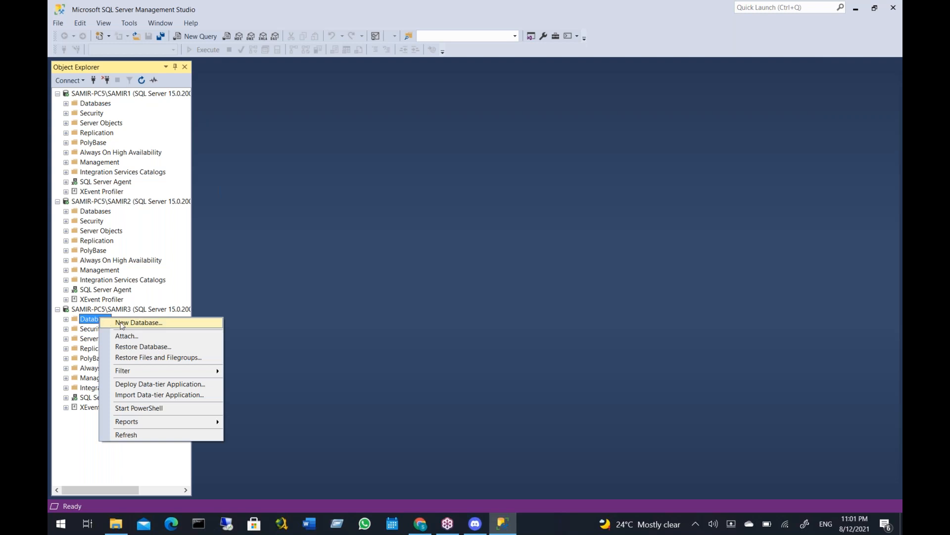
click(121, 322)
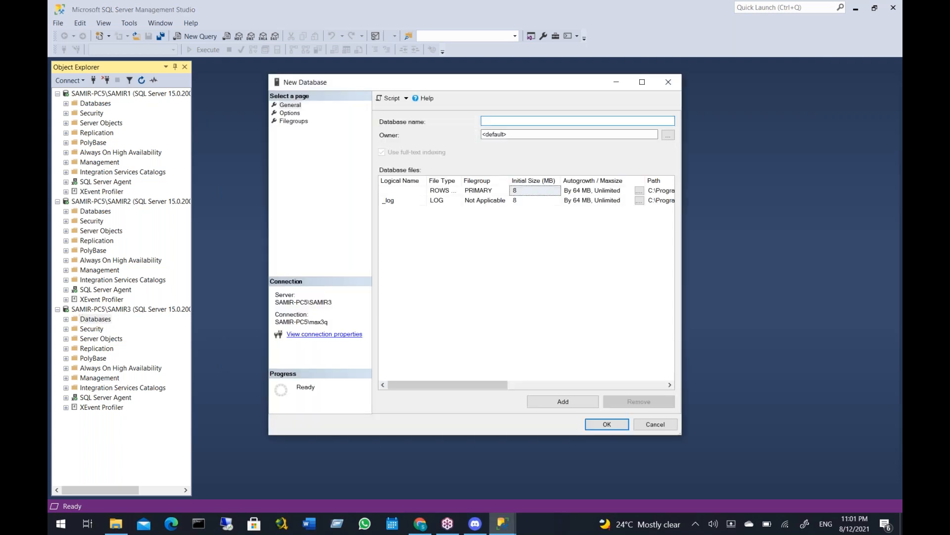
text(samirdb)
key(BackSpace)
key(BackSpace)
key(BackSpace)
key(BackSpace)
key(BackSpace)
key(BackSpace)
key(BackSpace)
text(SAMIRDB)
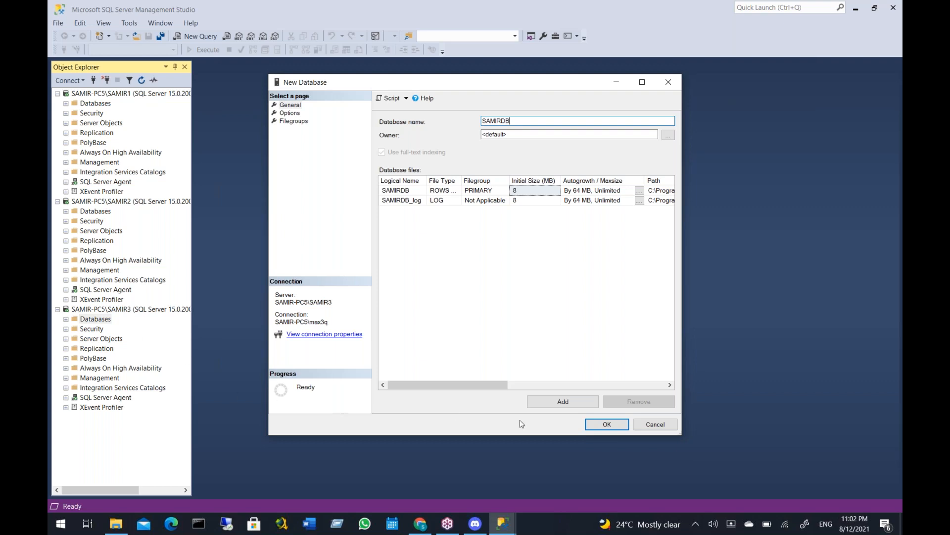
click(608, 425)
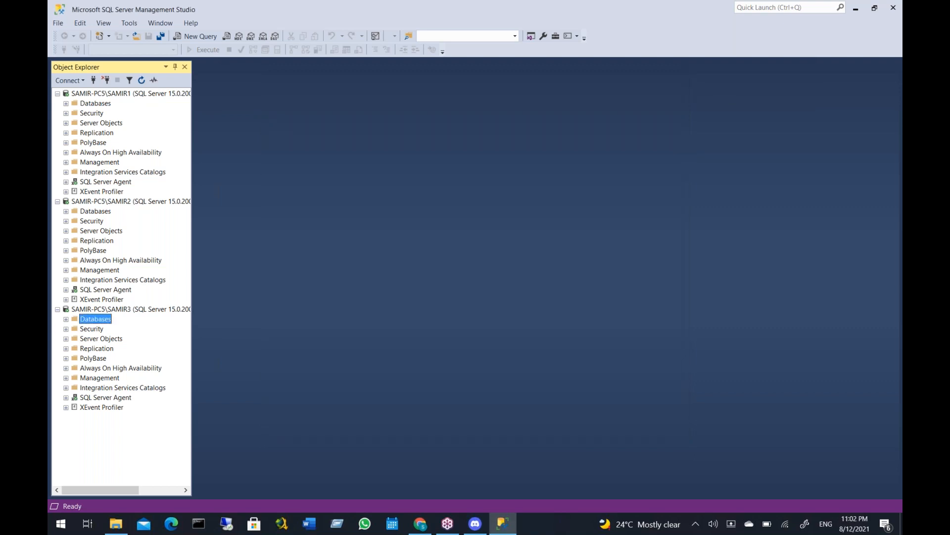
Expand the Databases folders of all three connected instances to compare their databases
click(66, 320)
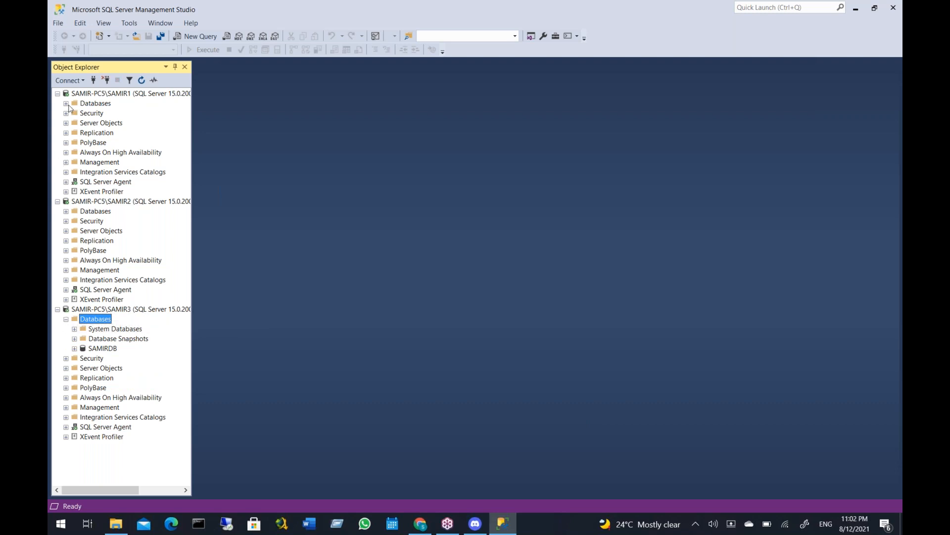
click(66, 104)
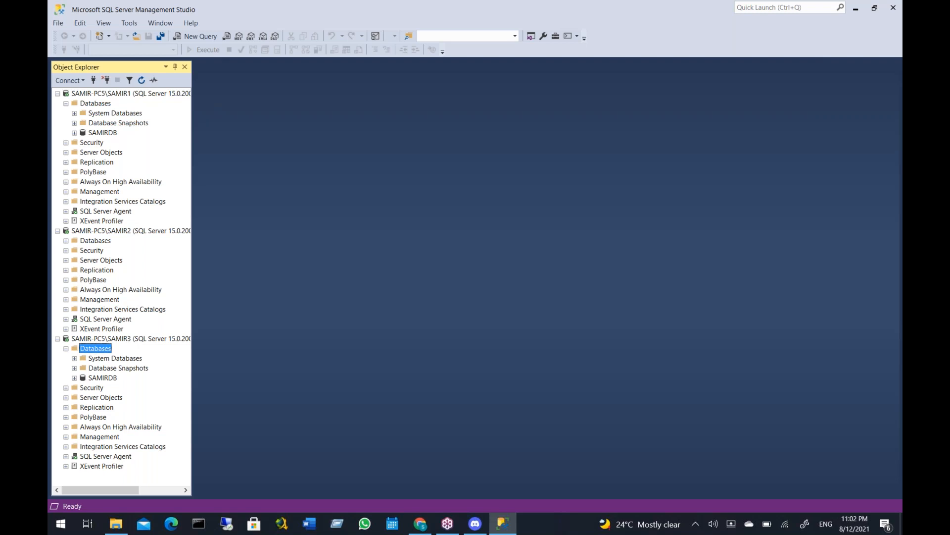
click(66, 241)
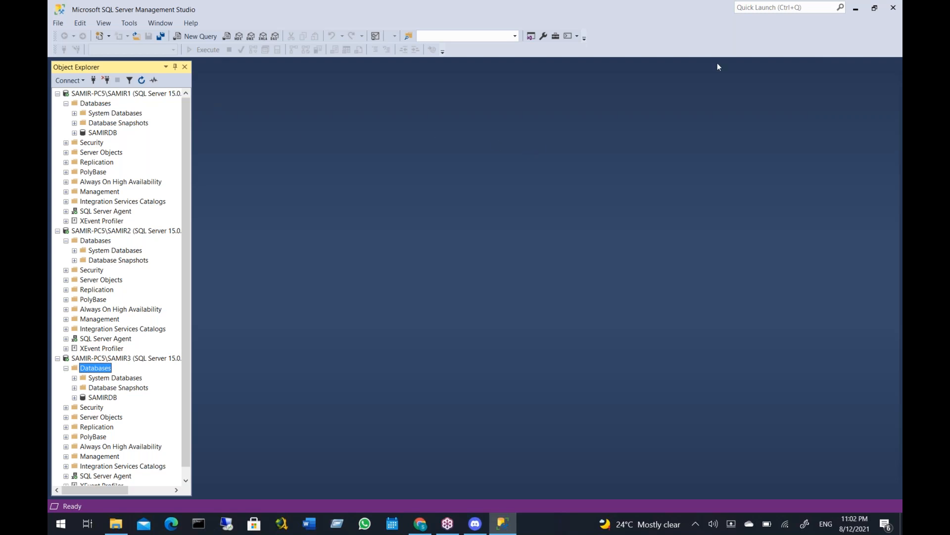
click(744, 52)
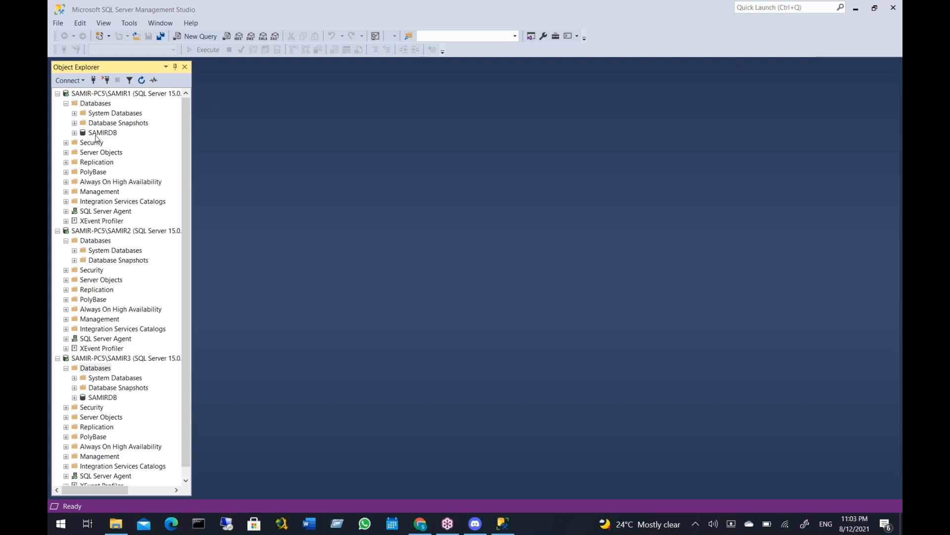
Examine the tables of the user database on the instance ending in 1, and collapse its table list again
click(73, 133)
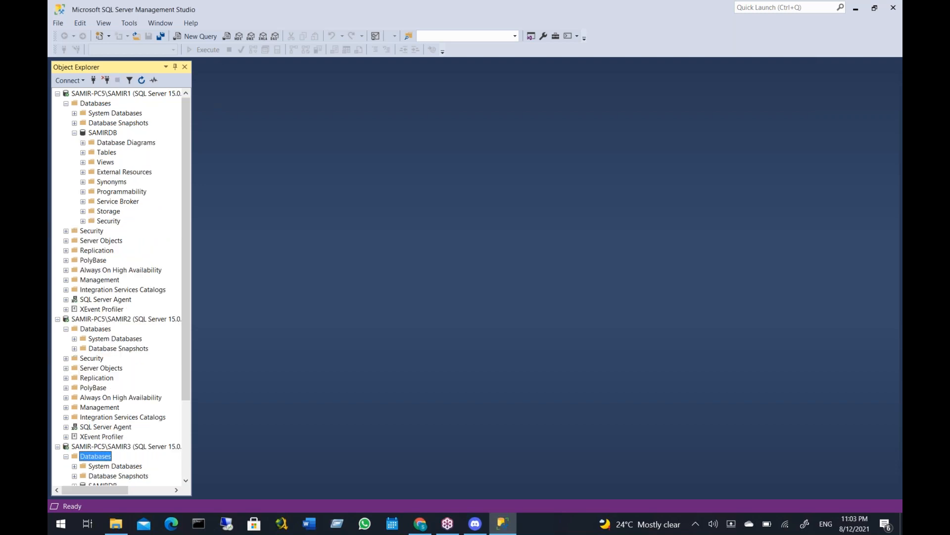
click(83, 152)
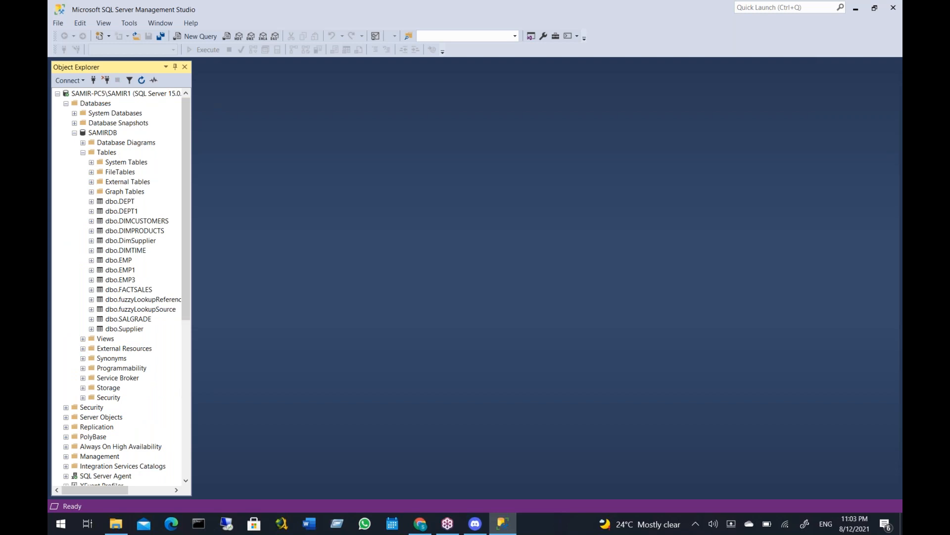
click(84, 152)
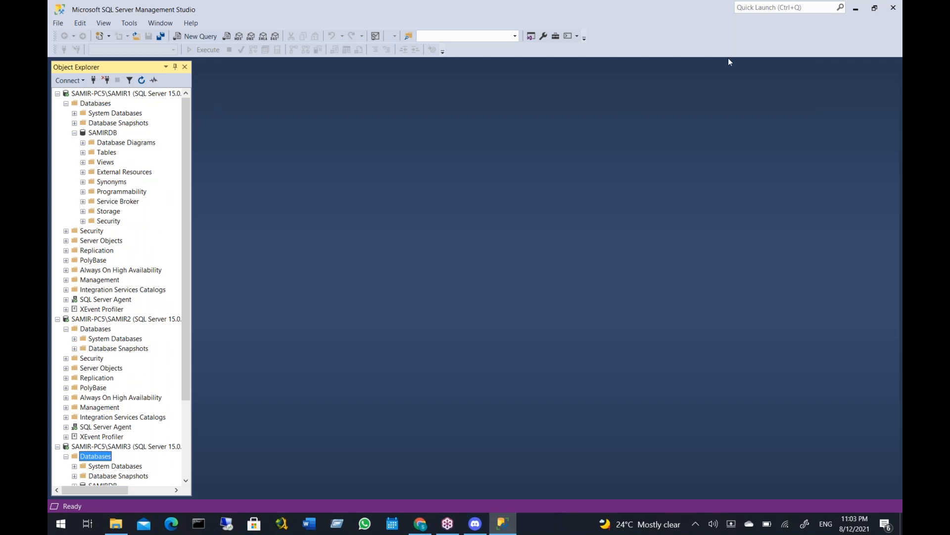
click(743, 57)
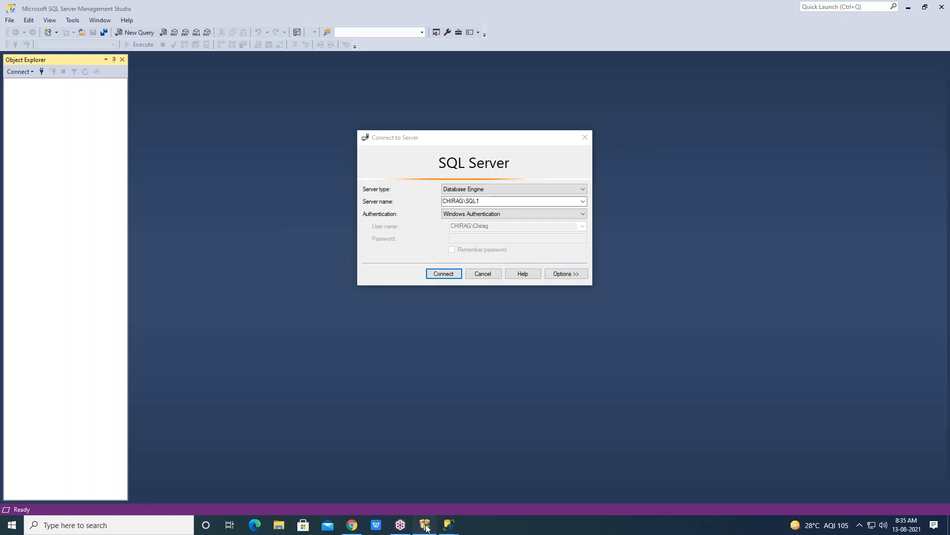
Check the SQL Server 2019 installer window, connect to the SQL1 instance with Windows Authentication, and expand its Databases folder
click(426, 528)
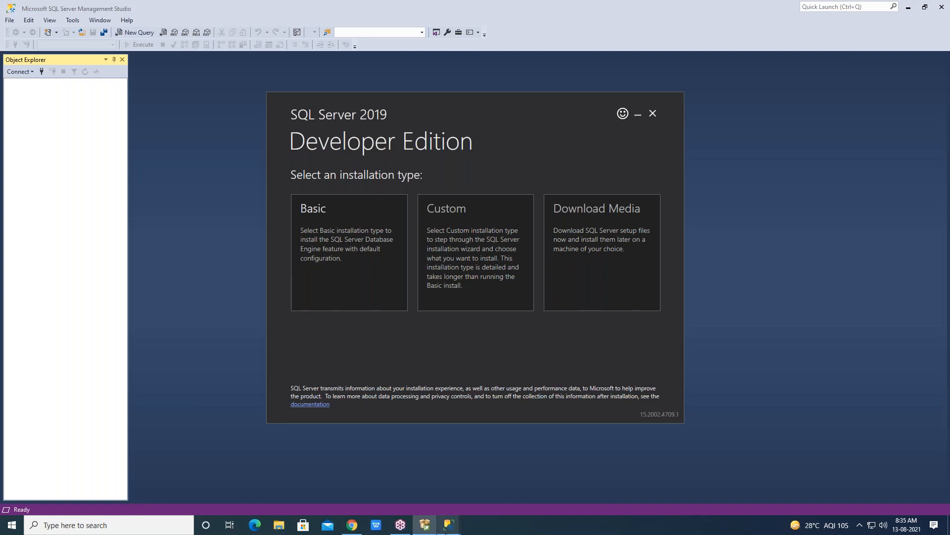
click(449, 524)
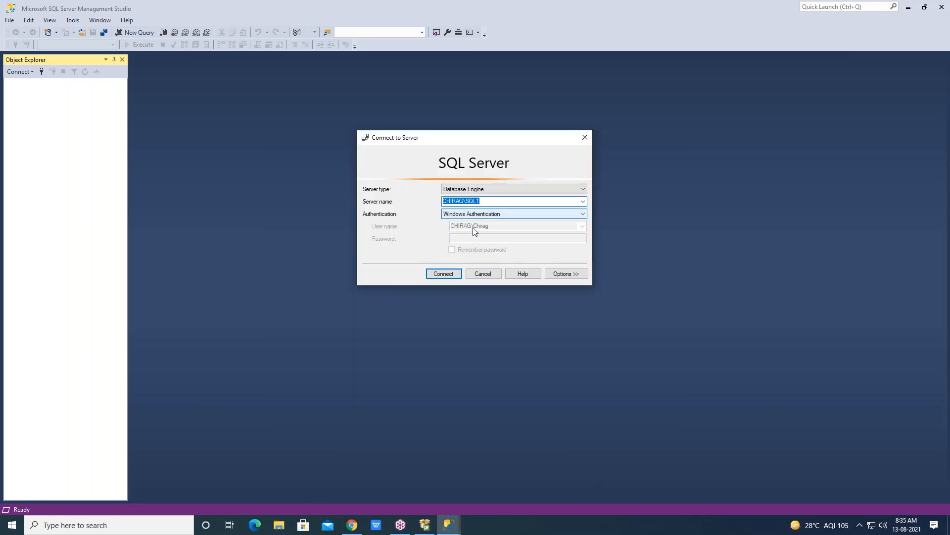
click(440, 278)
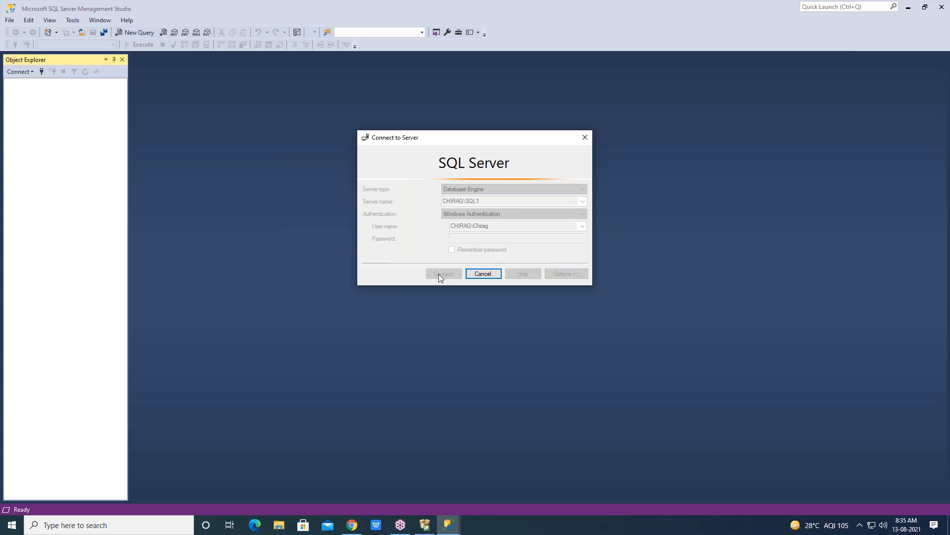
click(19, 93)
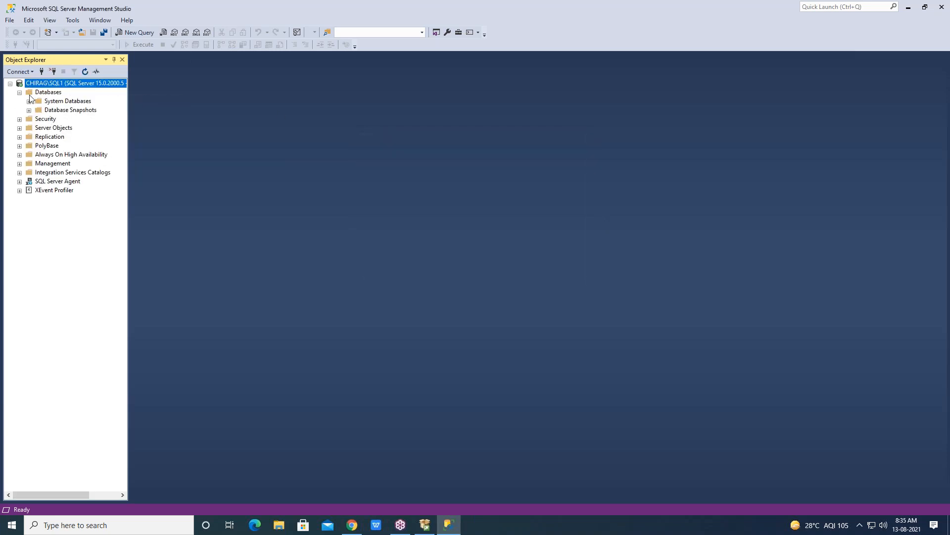
click(859, 372)
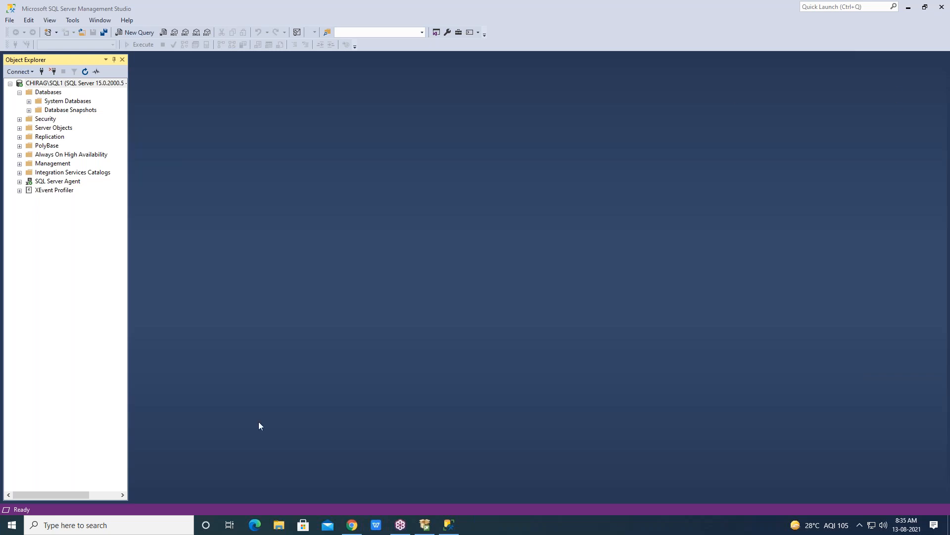
Switch to Chrome, get Management Studio out of the way, and open the Gmail inbox
click(353, 526)
mouse_move(449, 528)
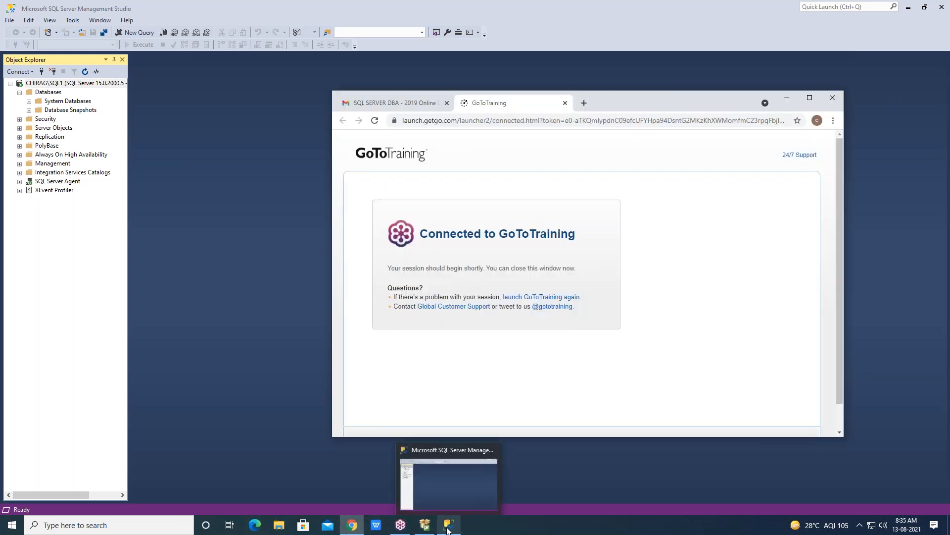
click(447, 528)
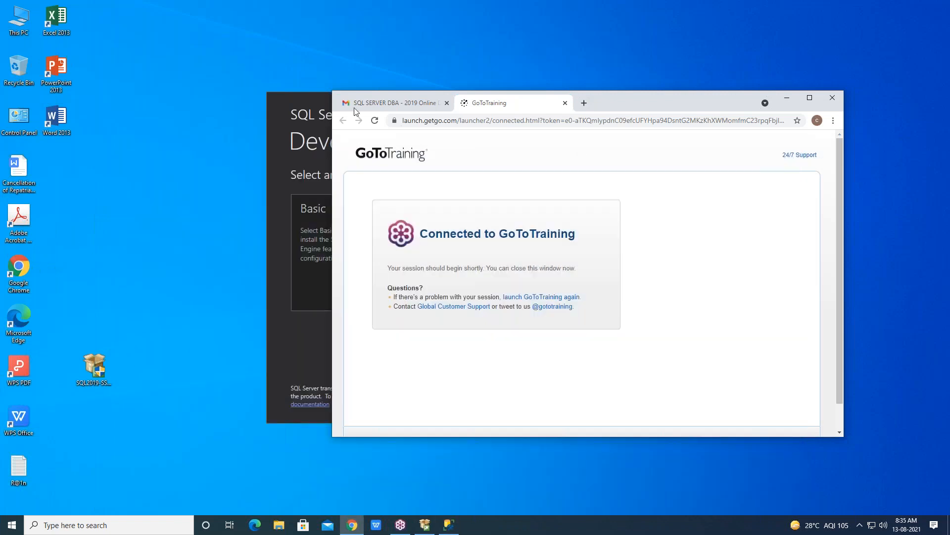
click(359, 104)
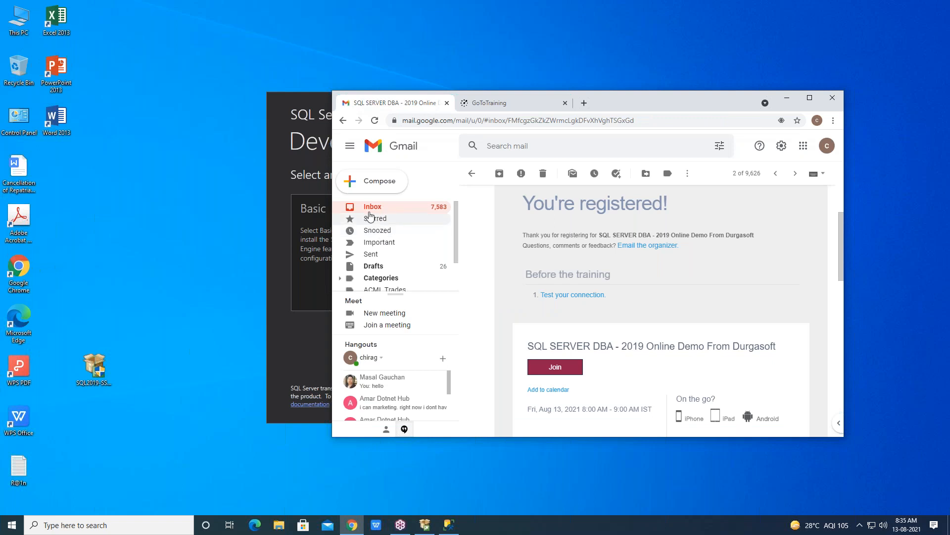
click(372, 207)
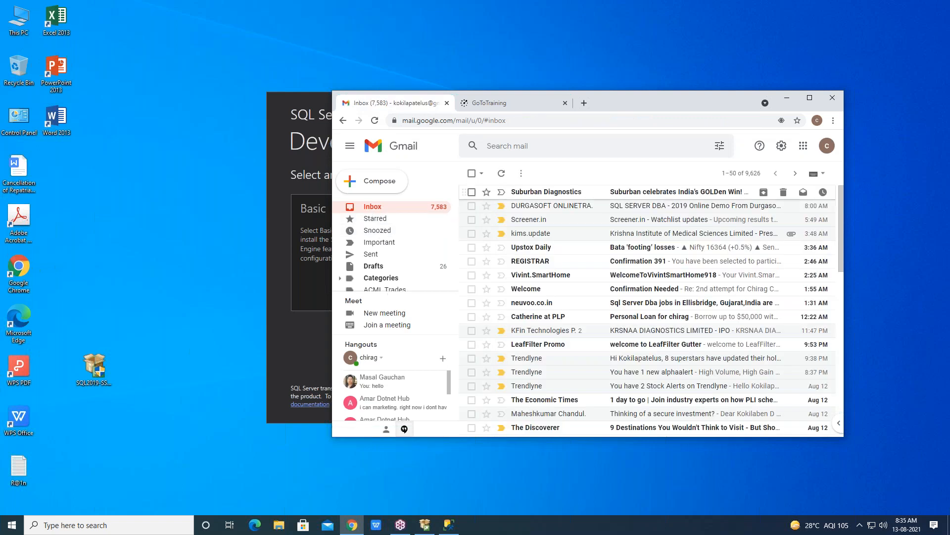
Look through the inbox, open the SQL SERVER DBA - 2019 Online Demo confirmation email, and return to the inbox
scroll(614, 329, down, 2)
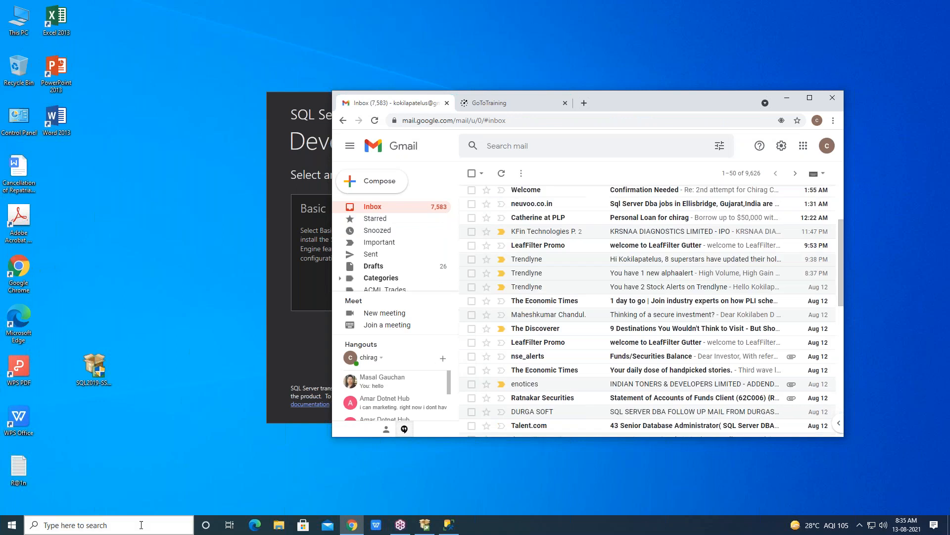
scroll(577, 255, up, 2)
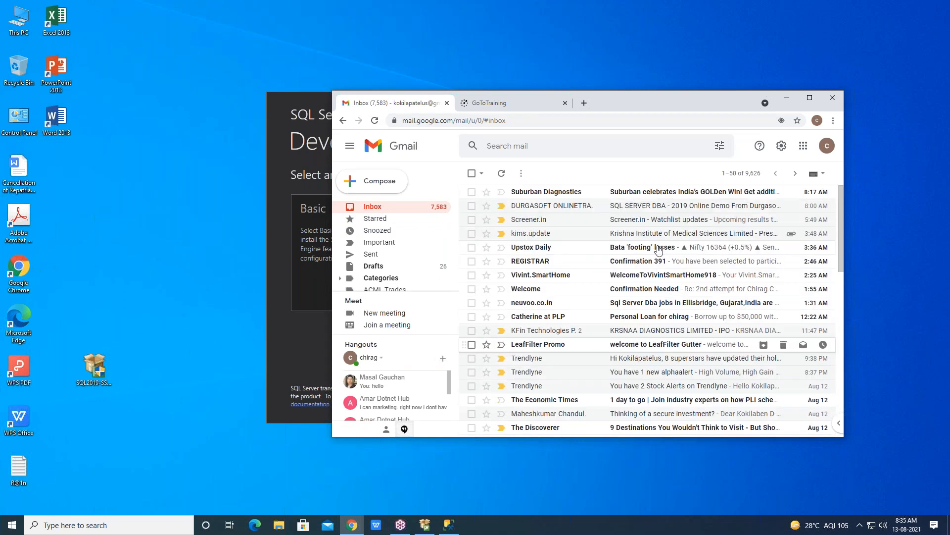
click(629, 213)
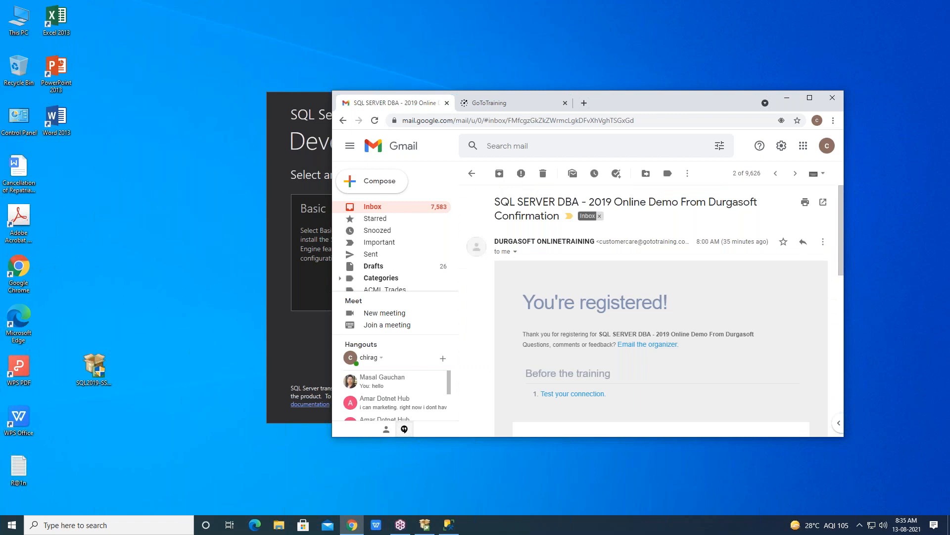
click(377, 207)
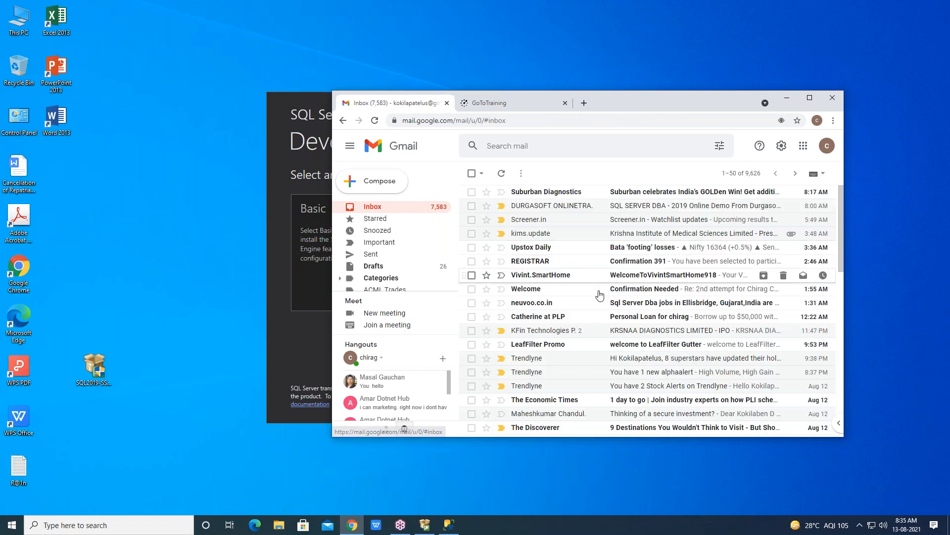
Find the SURESHDB email in the Gmail inbox, open it, and download its SURESHDB.BAK attachment
scroll(618, 378, down, 5)
scroll(619, 378, down, 2)
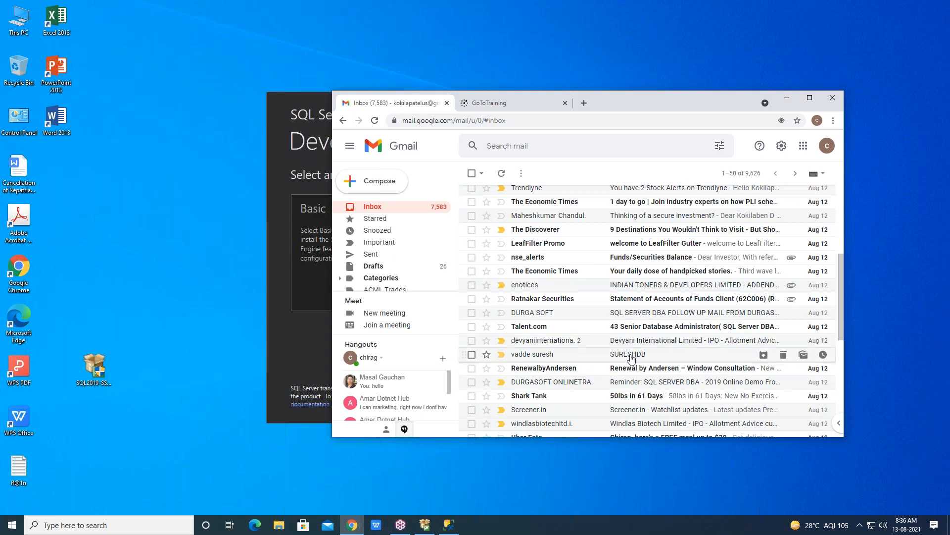
click(630, 357)
mouse_move(535, 304)
click(540, 300)
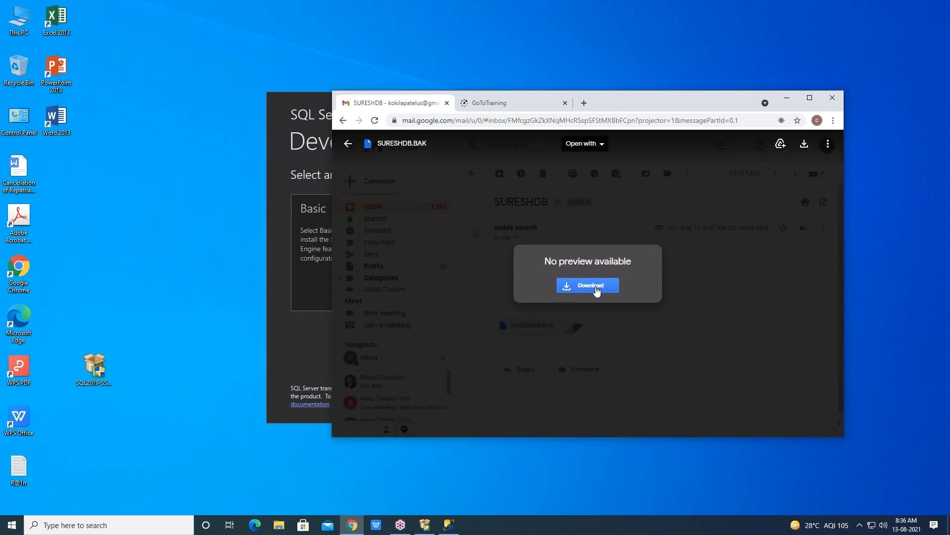
click(597, 291)
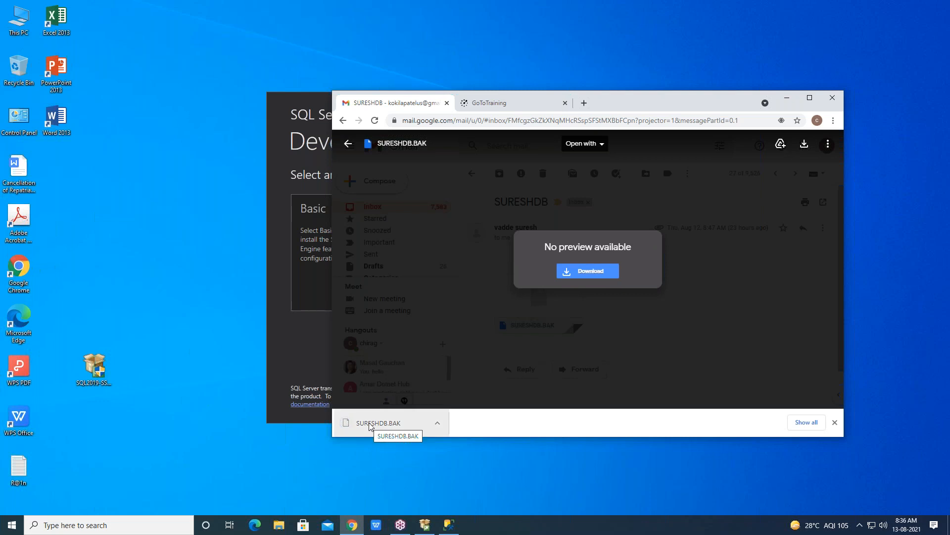
Search Windows for the Downloads folder and open it
drag(369, 423, 333, 446)
click(71, 526)
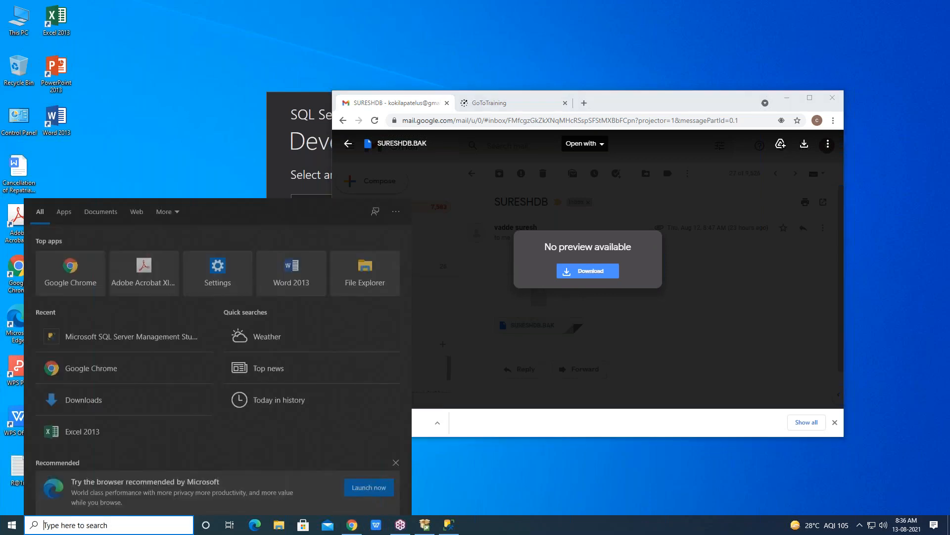
text(d)
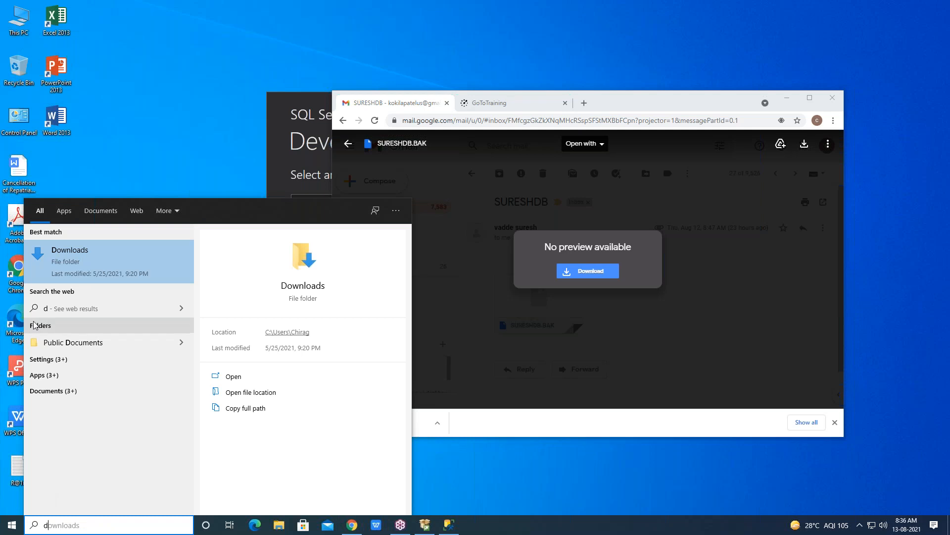
click(76, 259)
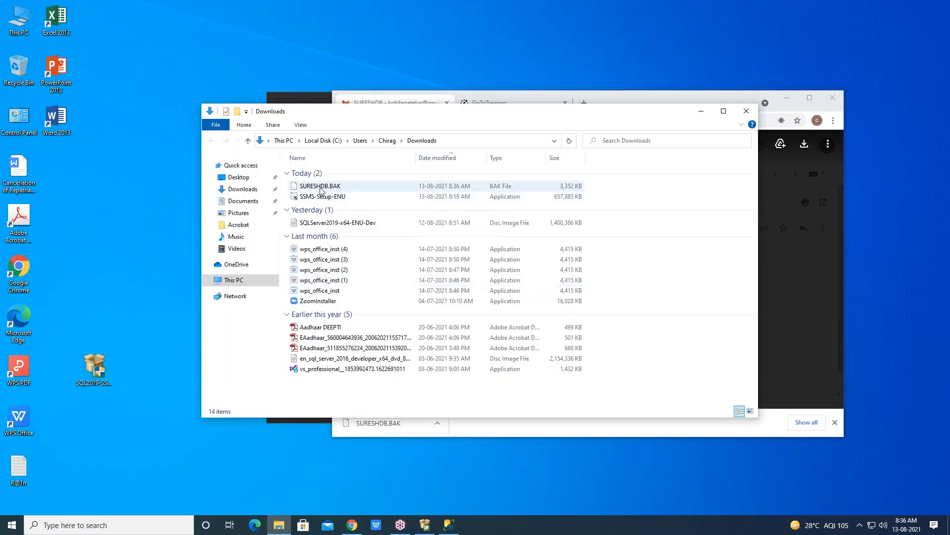
Move SURESHDB.BAK from Downloads to the root of the C: drive, and switch back to Management Studio
click(321, 190)
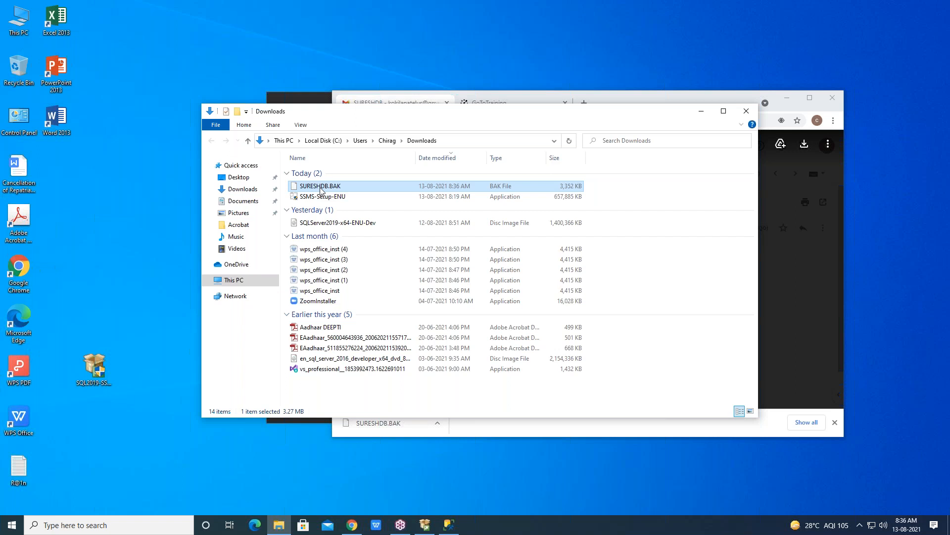
right_click(321, 190)
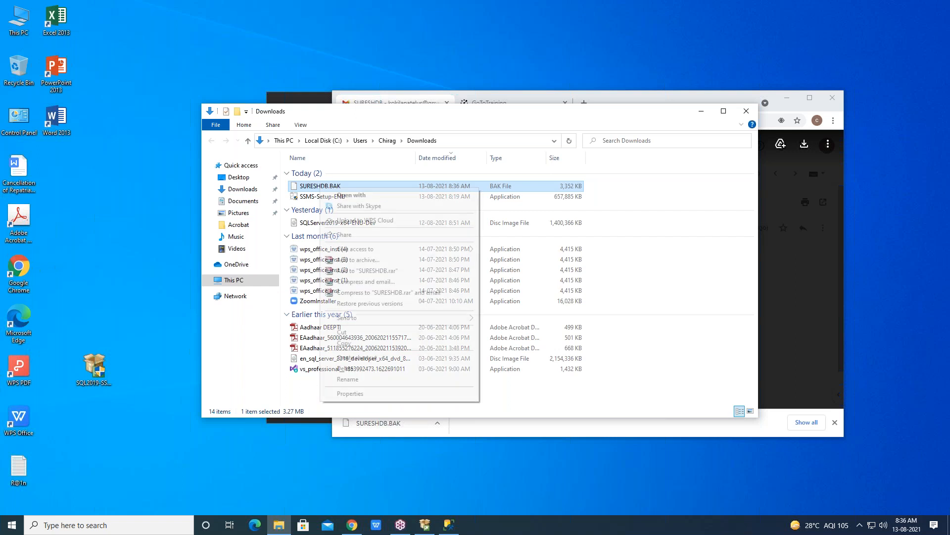
click(342, 333)
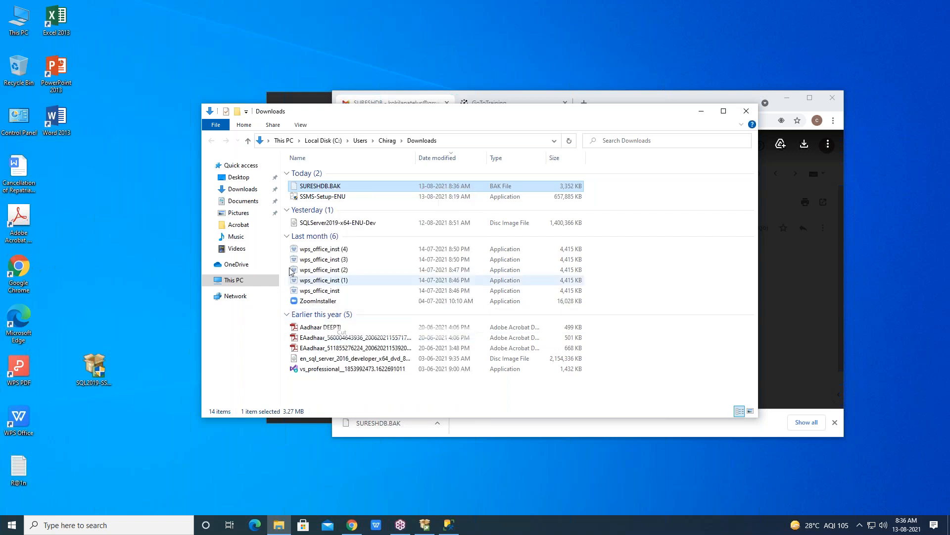
click(212, 283)
click(237, 384)
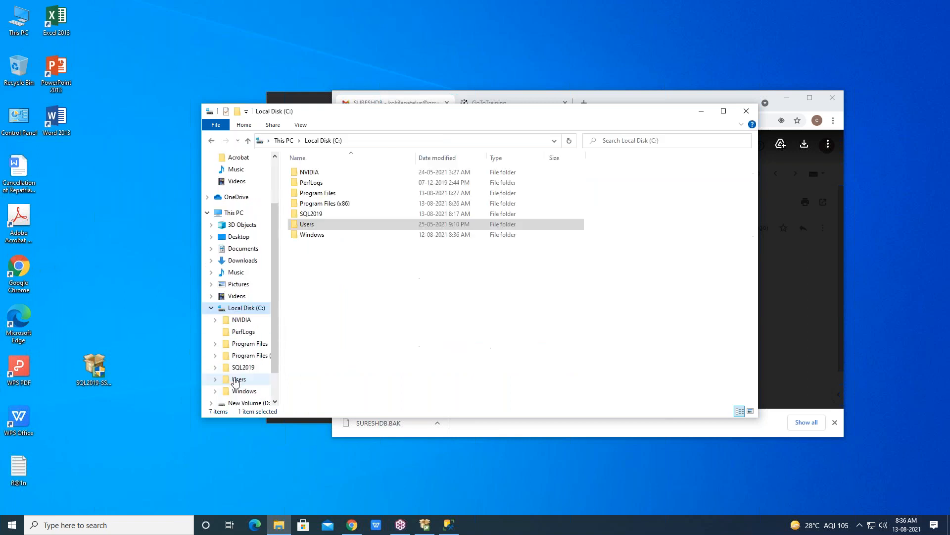
right_click(326, 285)
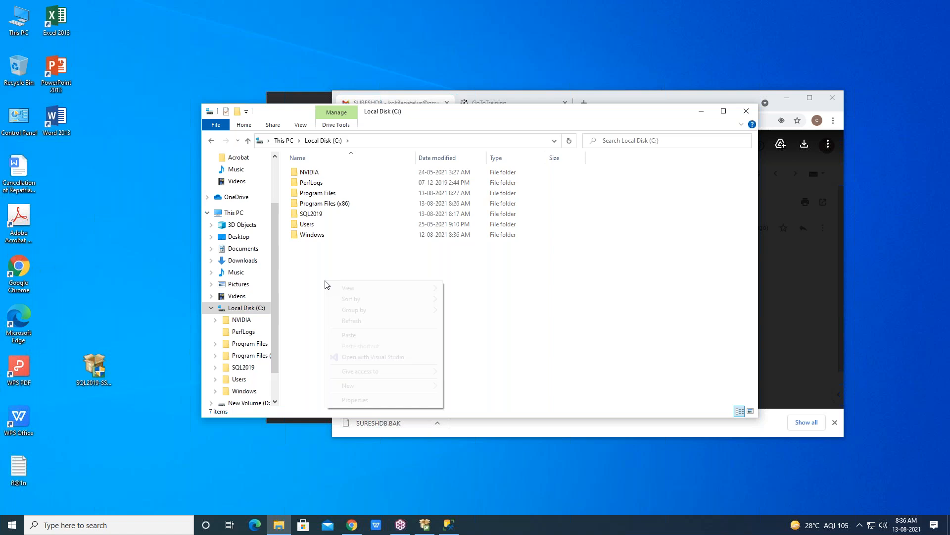
click(348, 335)
click(203, 251)
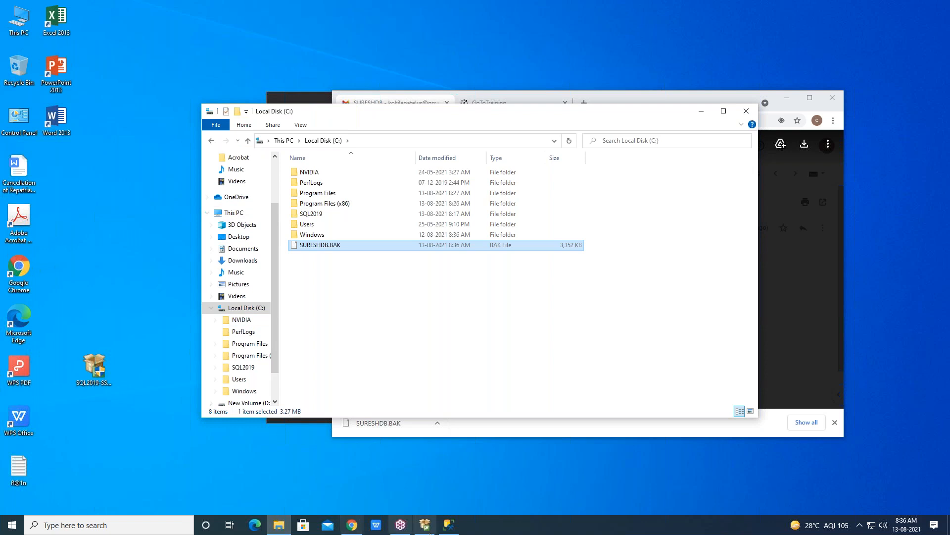
click(449, 525)
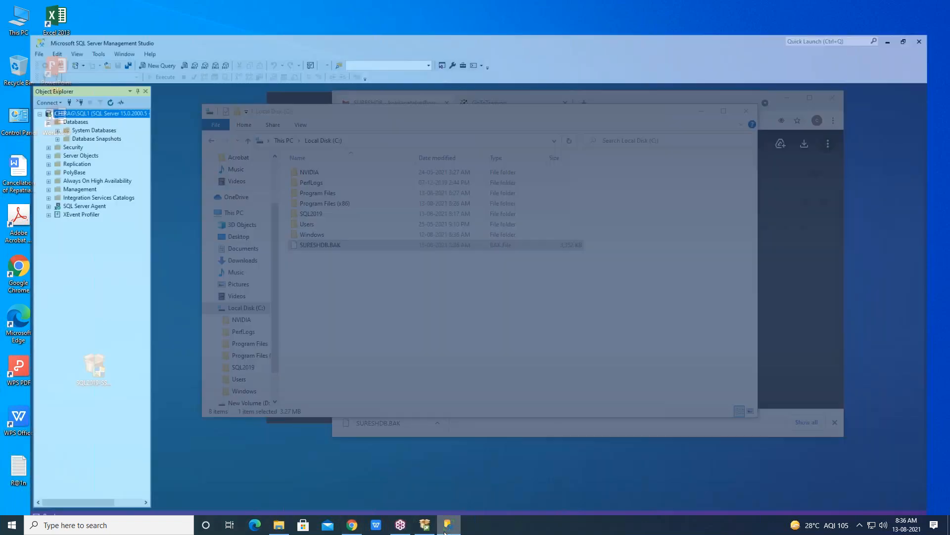
click(44, 93)
right_click(45, 94)
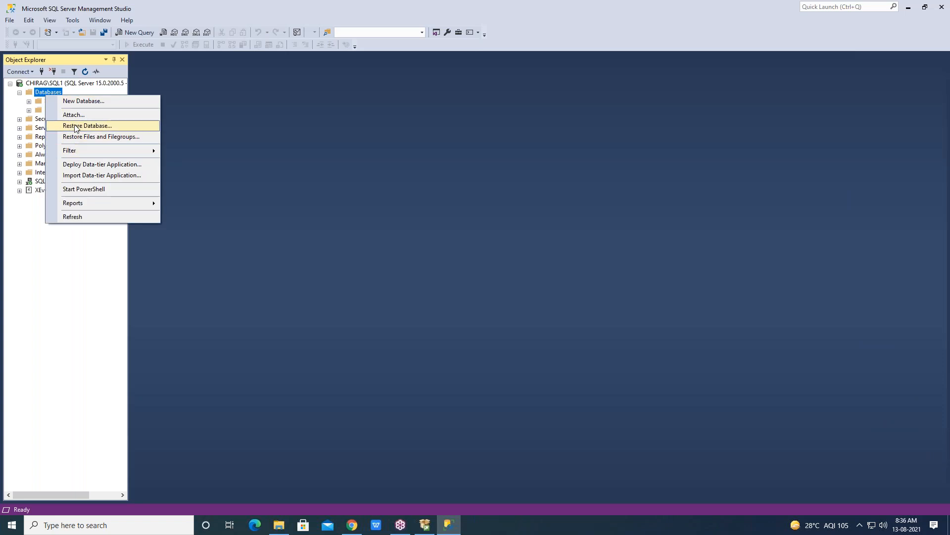
click(78, 136)
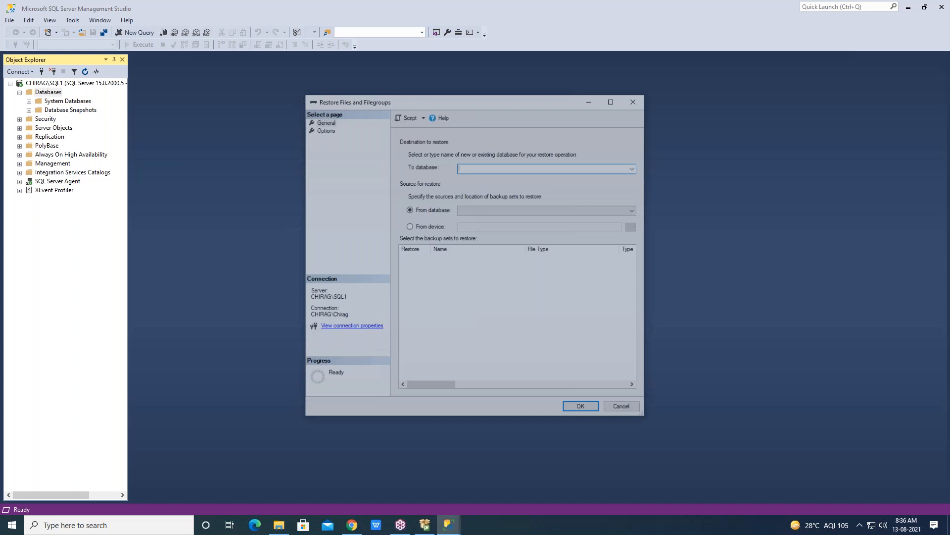
click(636, 169)
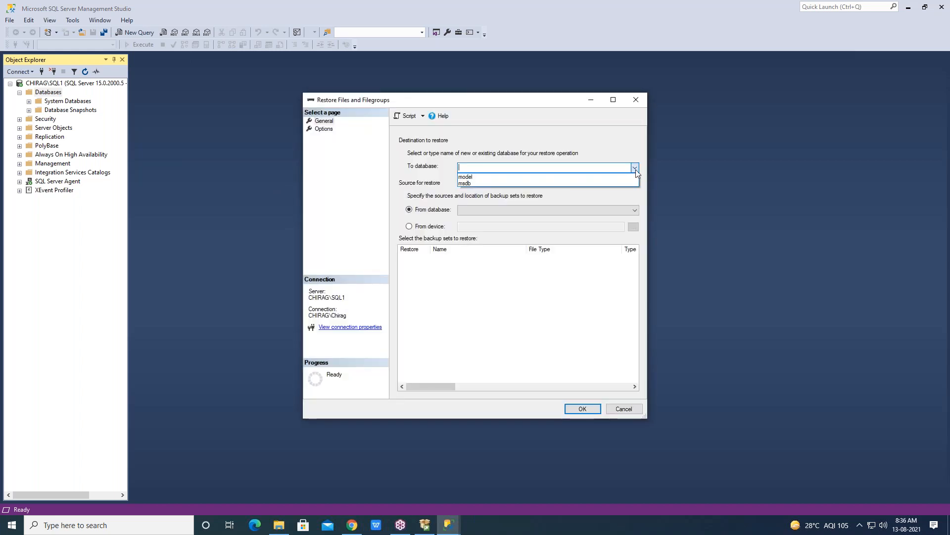
click(636, 169)
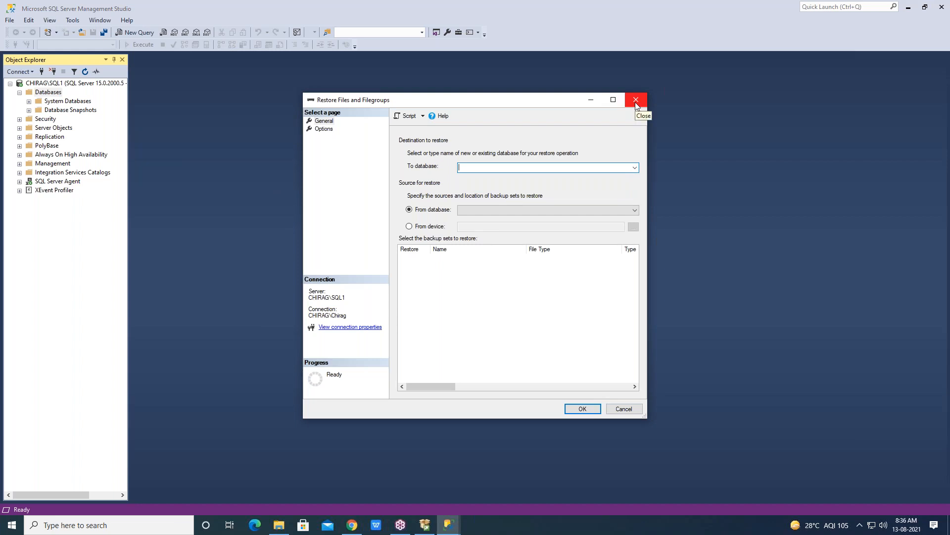
click(855, 378)
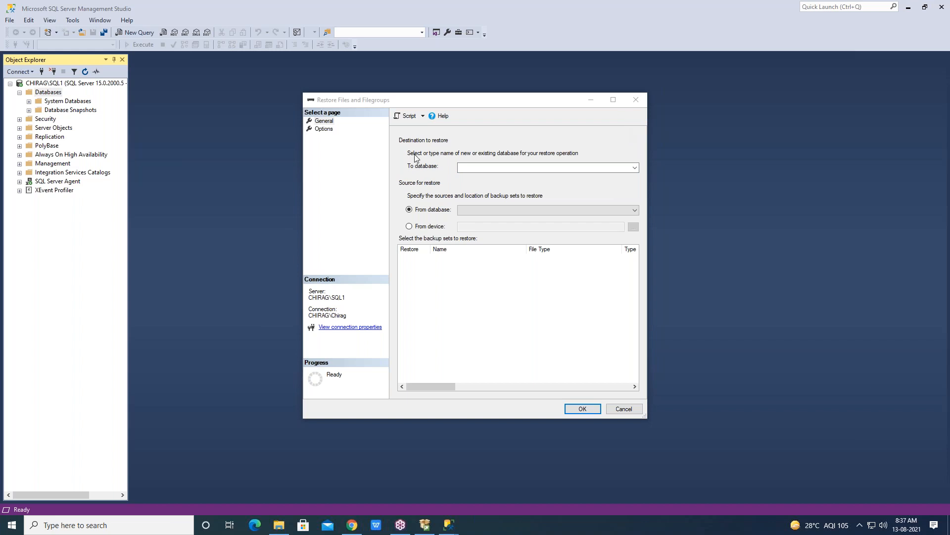
click(628, 102)
Start a database restore on the SQL1 instance with Device as the source
right_click(56, 94)
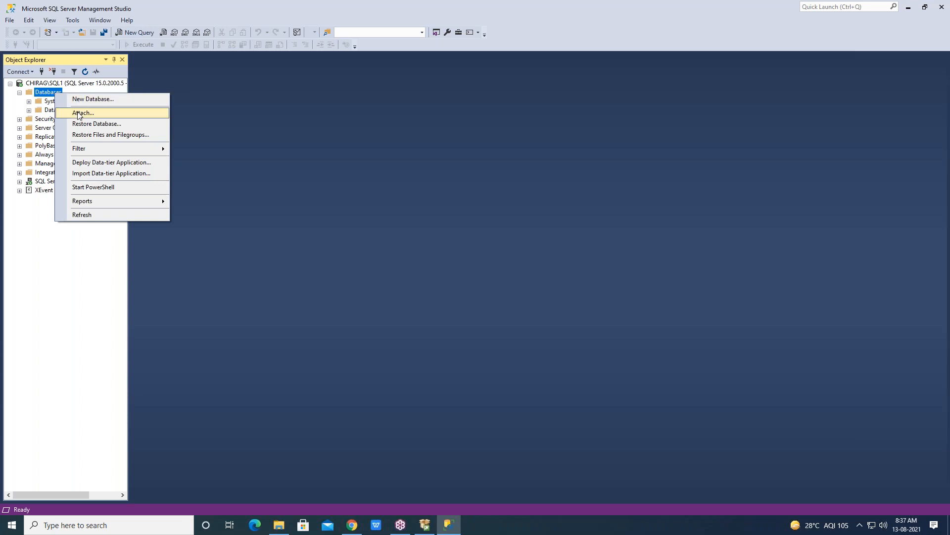
click(85, 124)
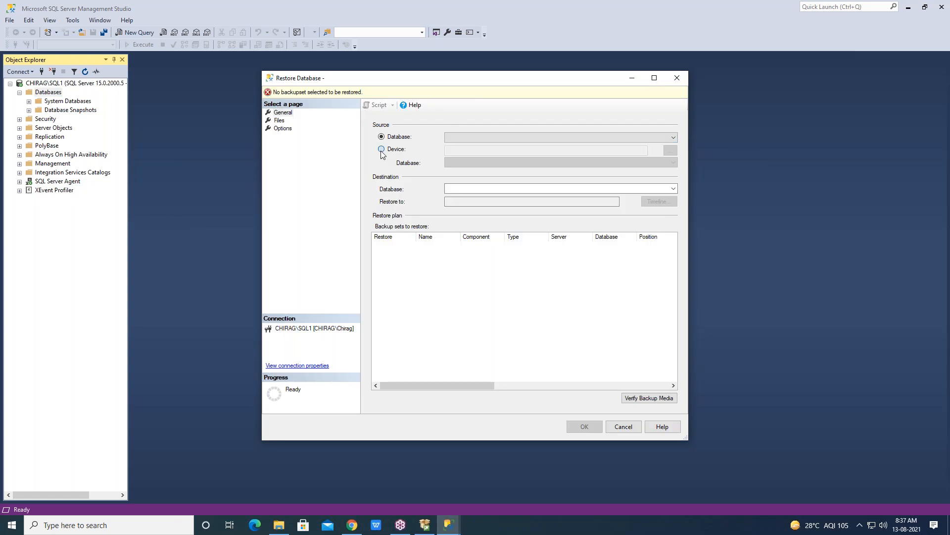
click(381, 151)
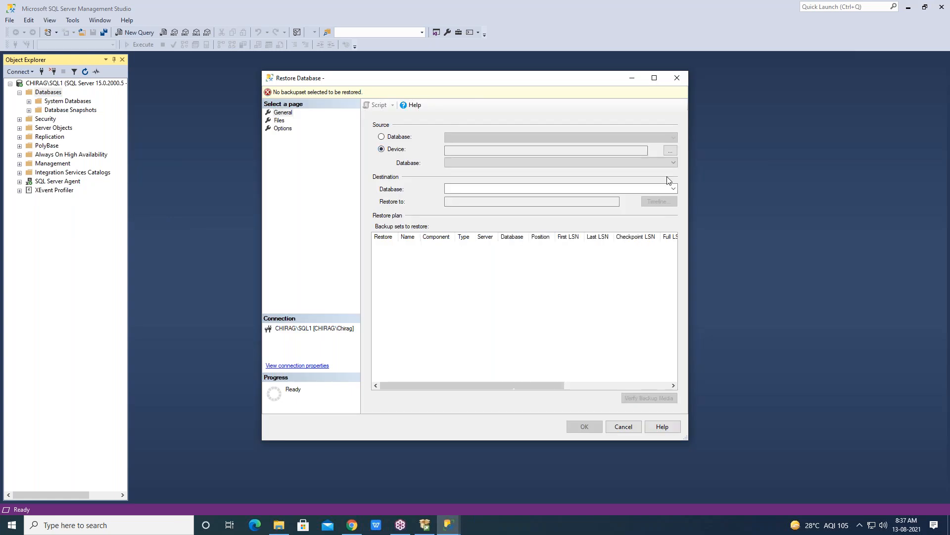
Add C:\SURESHDB.BAK as the backup media file for the restore and accept the backup device selection
click(670, 151)
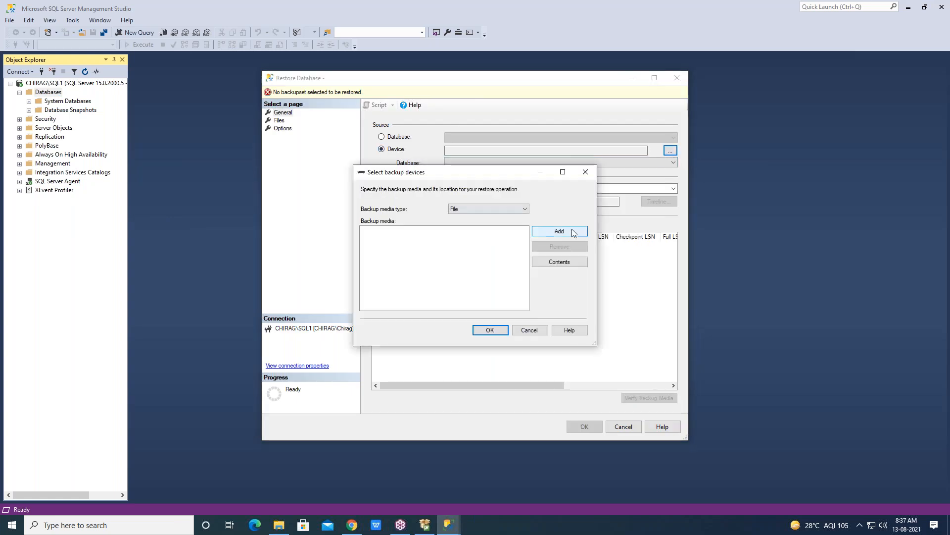
click(547, 232)
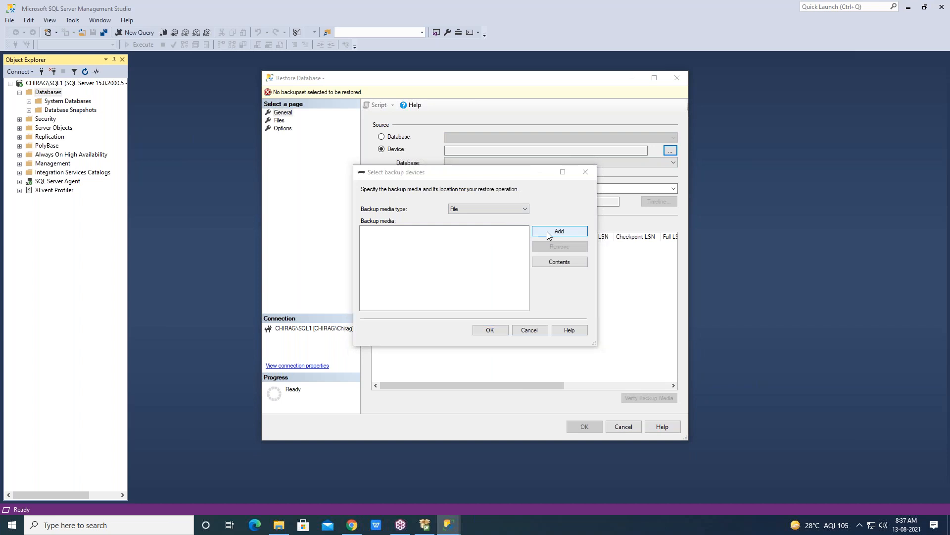
click(336, 257)
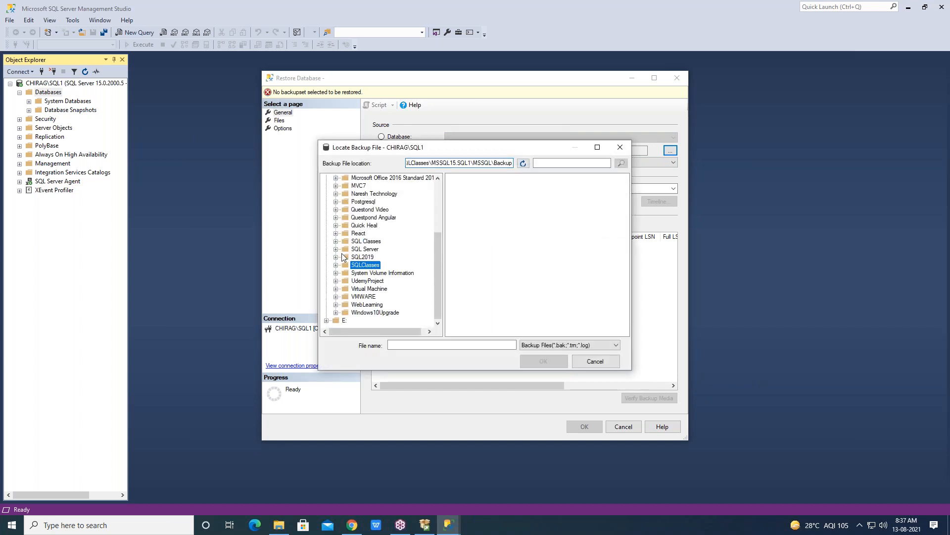
drag(441, 240, 440, 192)
click(326, 178)
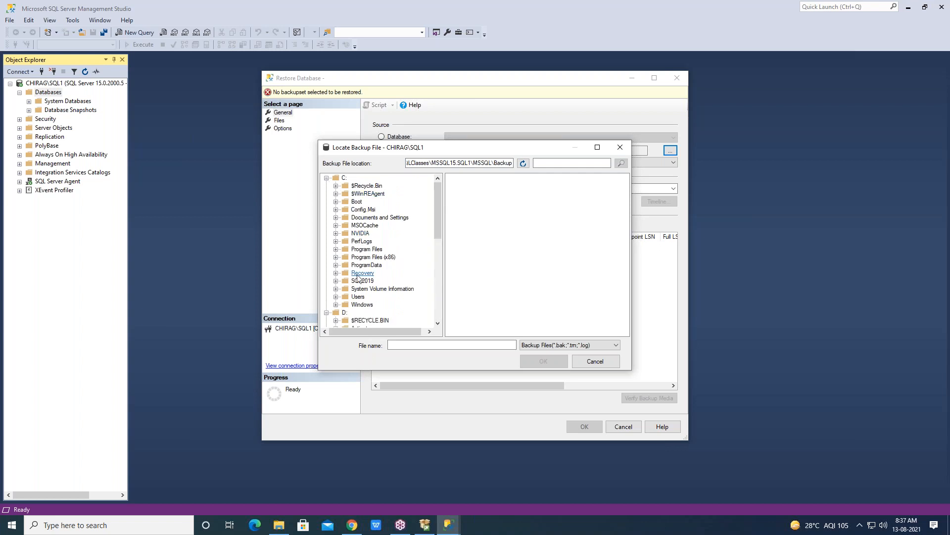
click(344, 178)
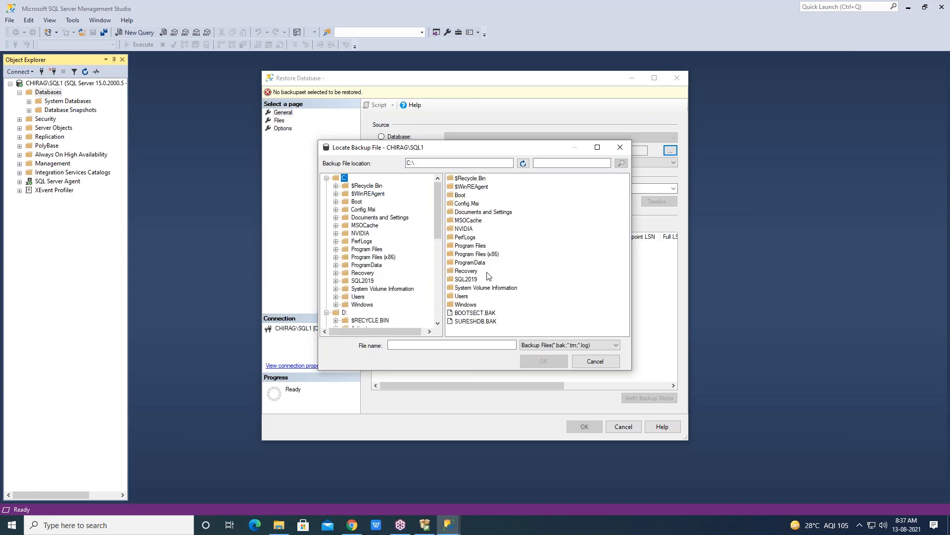
click(470, 321)
click(553, 366)
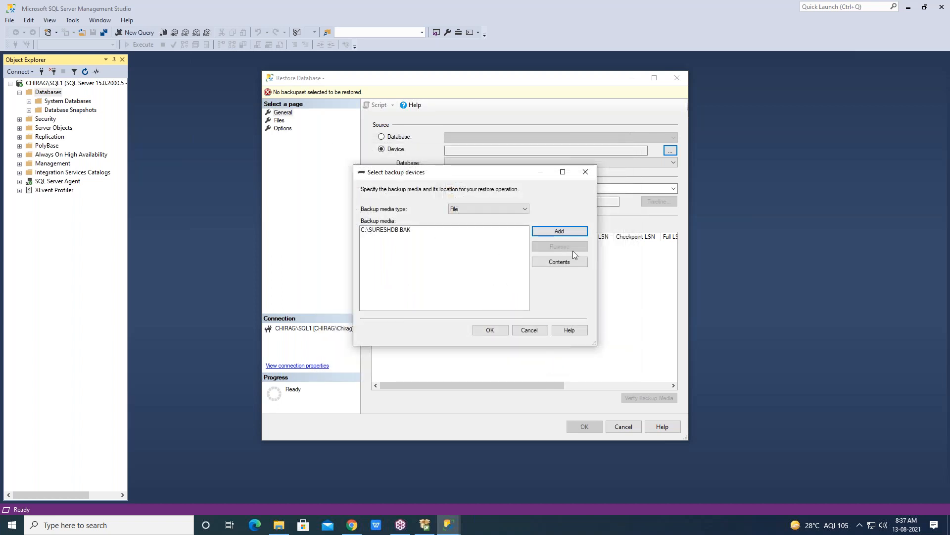
click(488, 331)
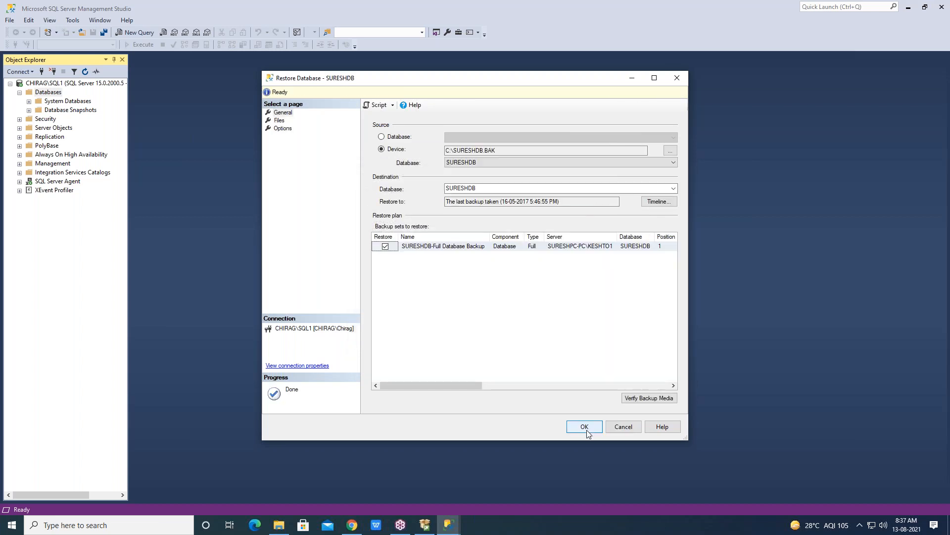
Set the destination database to CHIRAGDB, run the restore, and dismiss the completion message
drag(514, 187, 381, 186)
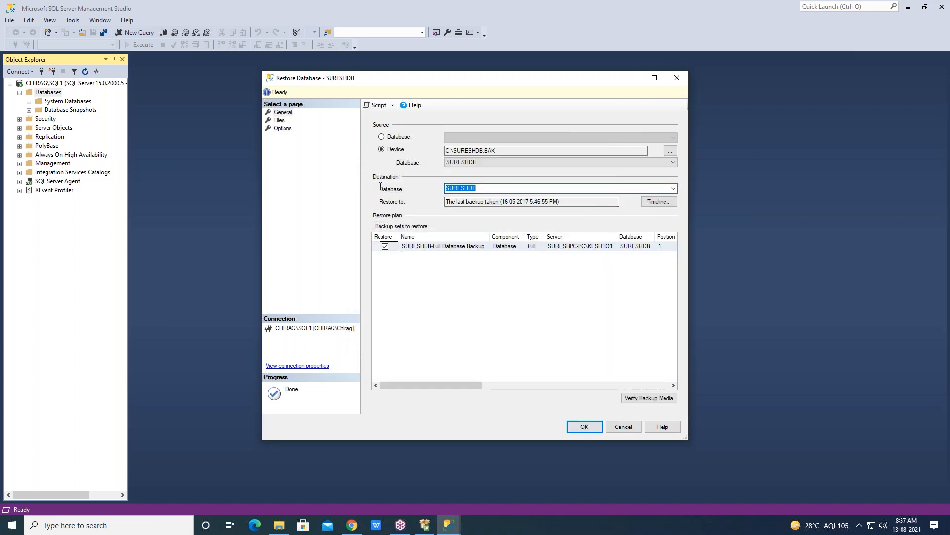
text(ch)
key(BackSpace)
text(CHIRAGDB)
click(585, 428)
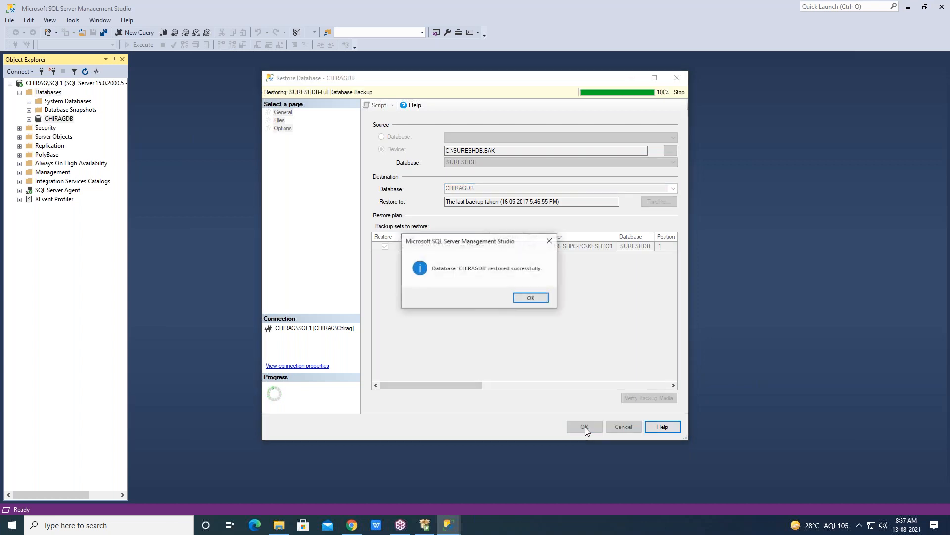
click(531, 298)
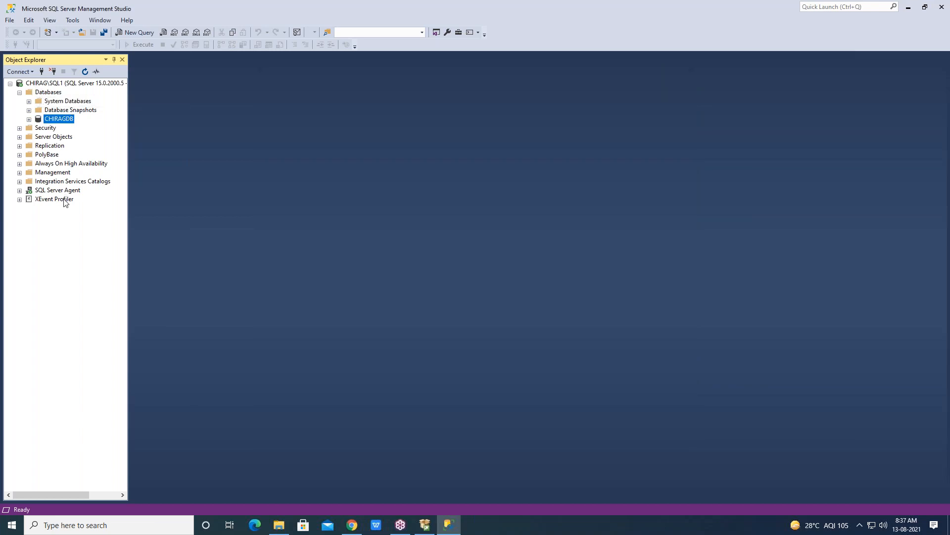
Take Management Studio out of full-screen size and close it
click(873, 379)
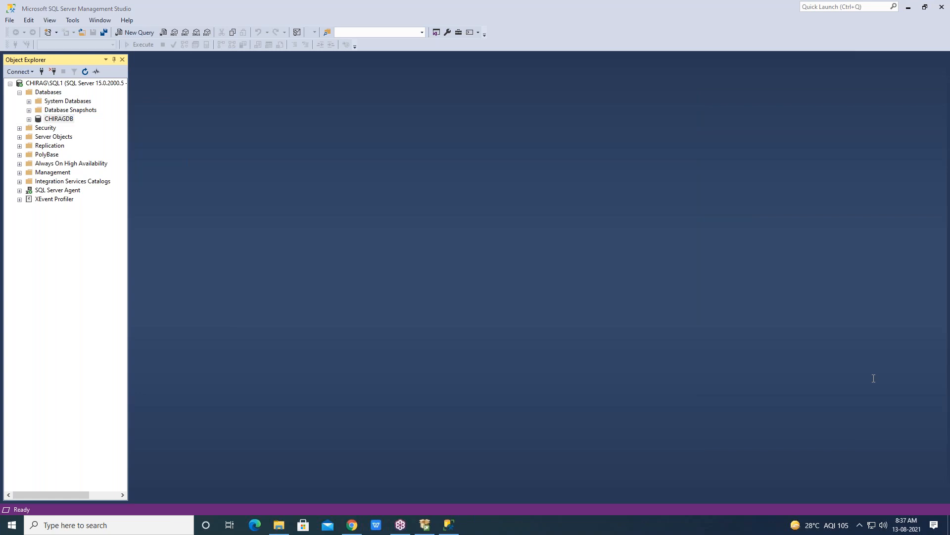
drag(682, 17, 521, 101)
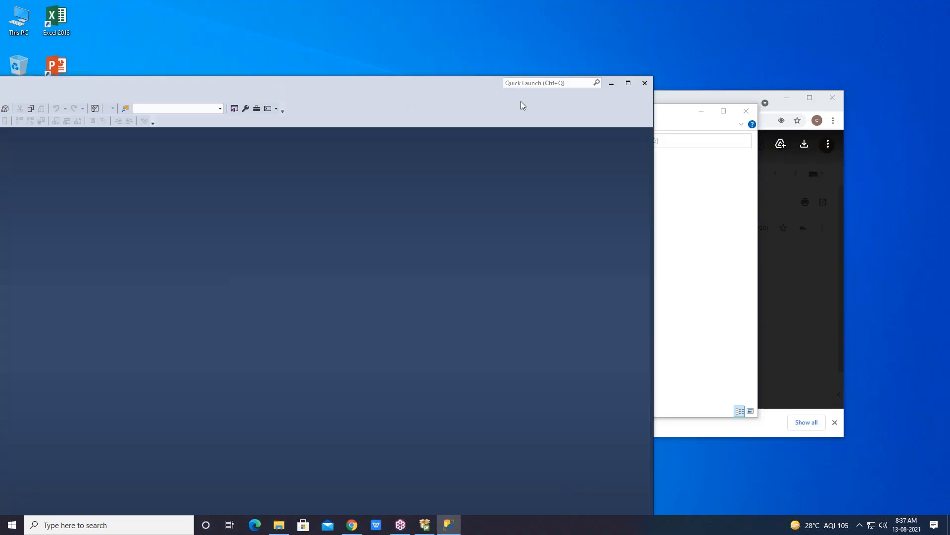
click(646, 87)
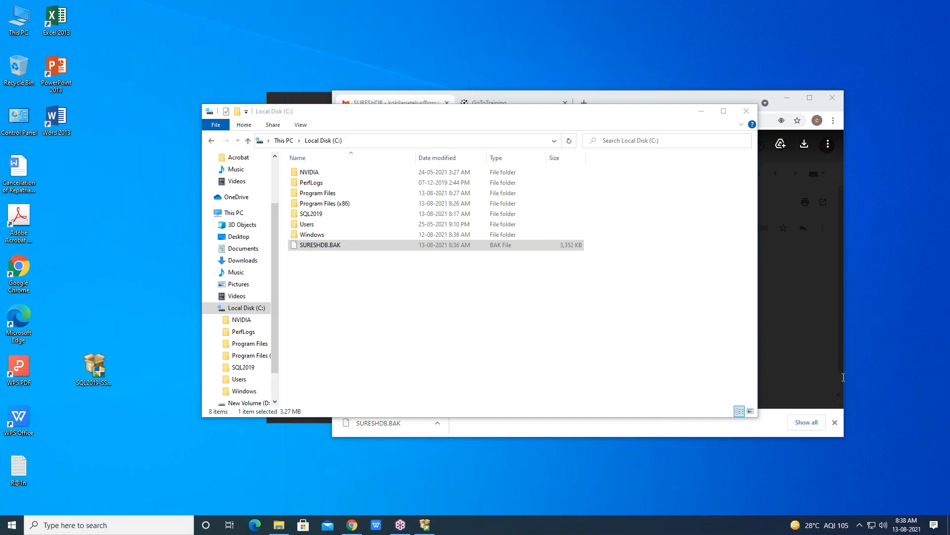
Minimize the file window, bring up the already running SQL Server 2019 installer, and choose the Custom installation type
click(706, 114)
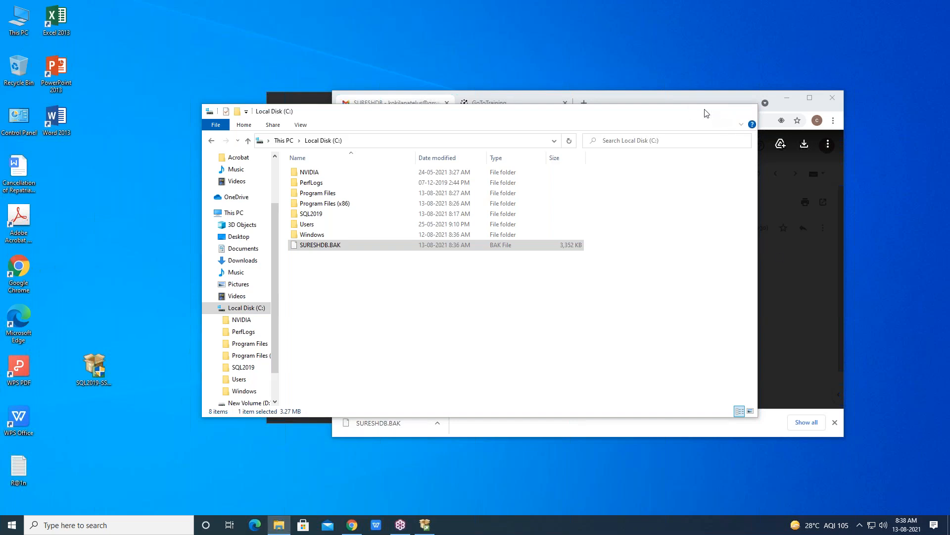
click(704, 111)
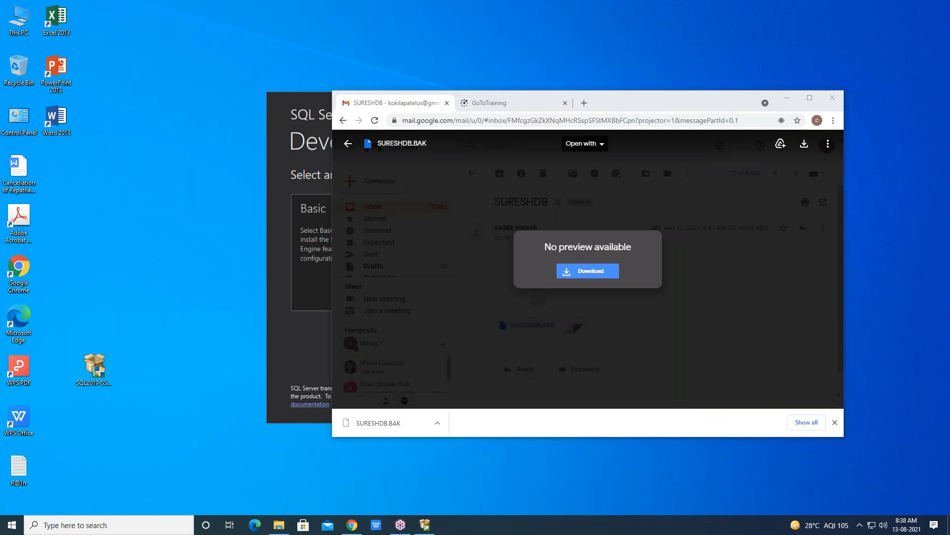
double_click(94, 369)
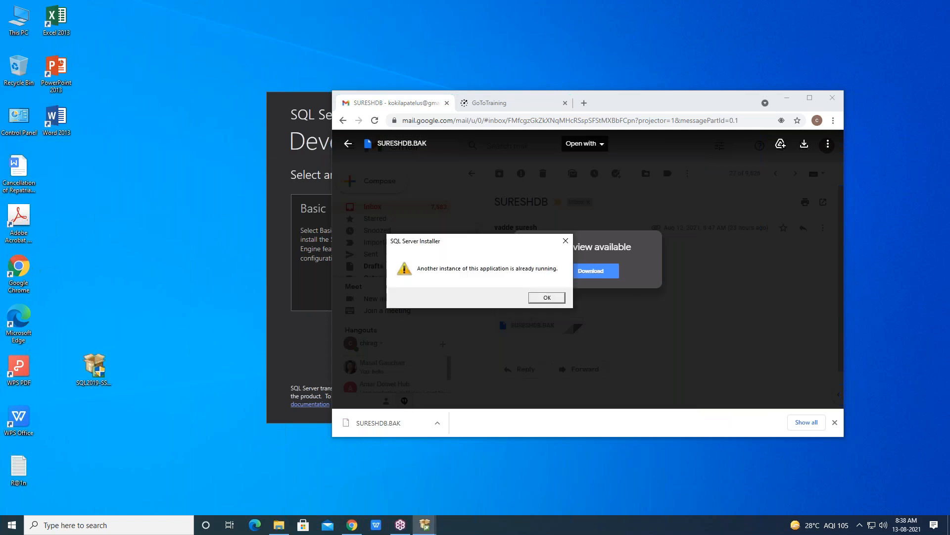
click(547, 295)
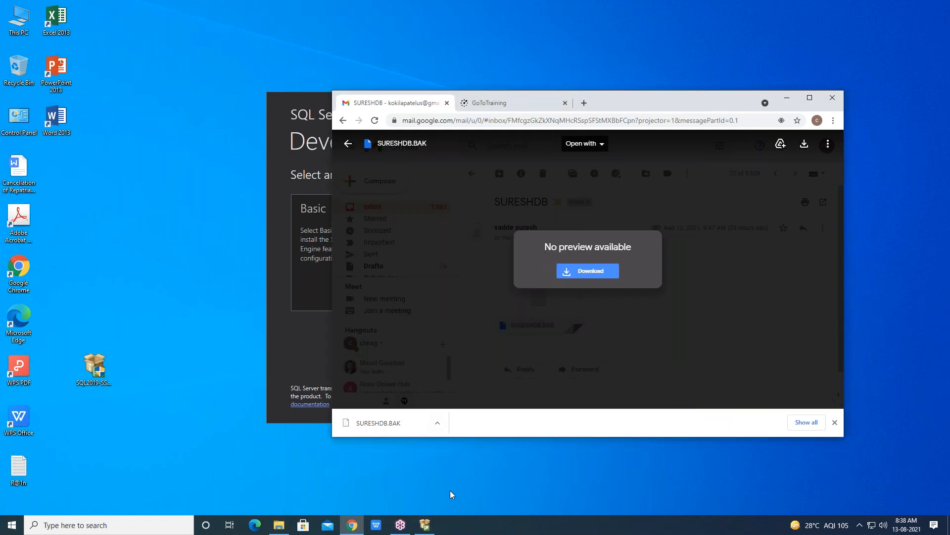
click(424, 524)
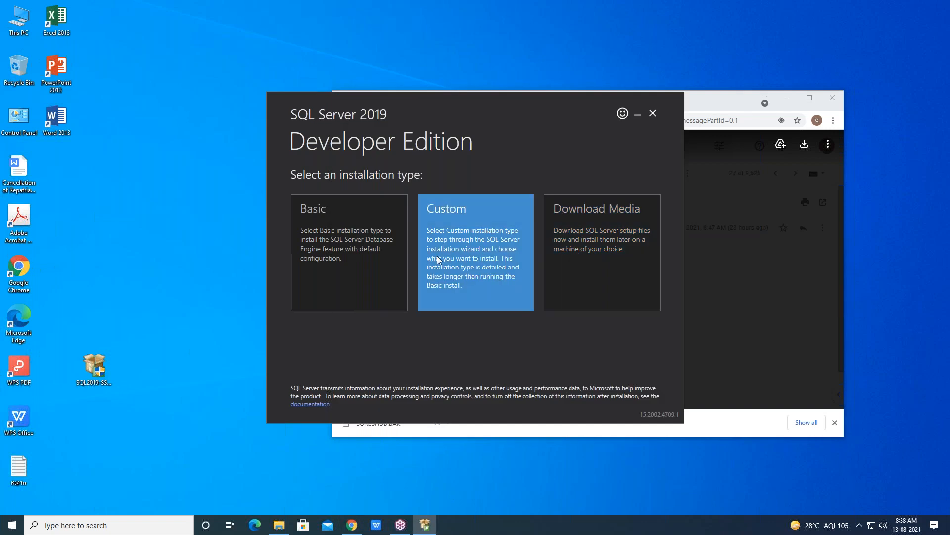
click(494, 260)
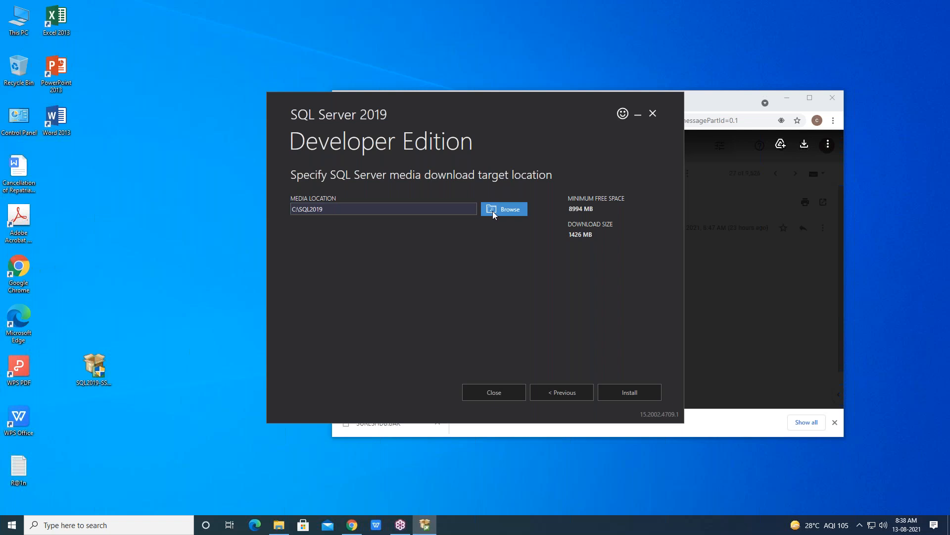
Set the media location to a new folder named CHIRAG2 on the D: drive and start the installation download
click(506, 210)
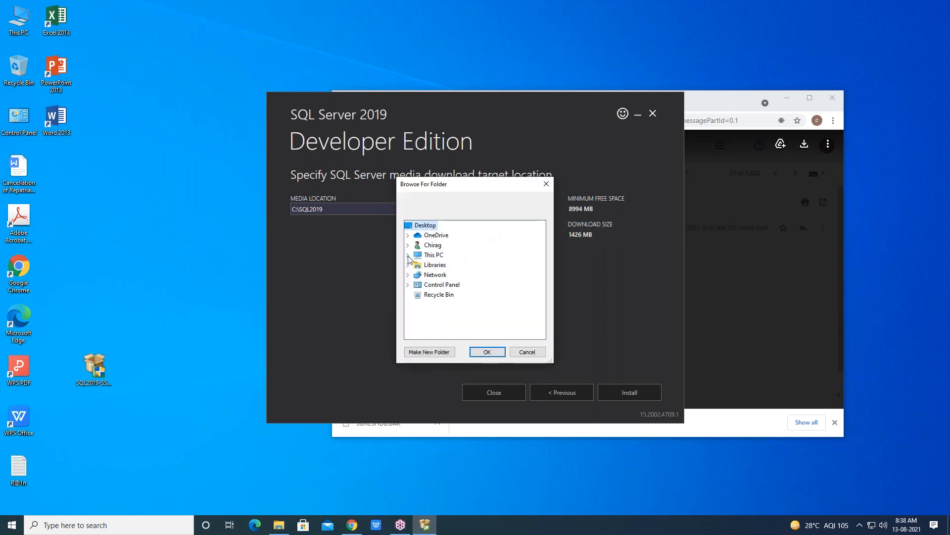
click(409, 256)
click(455, 324)
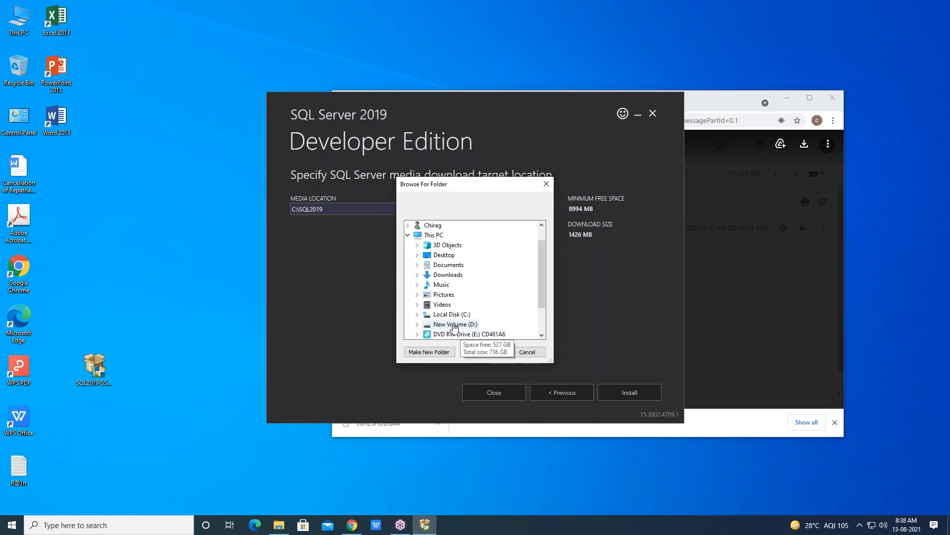
double_click(456, 324)
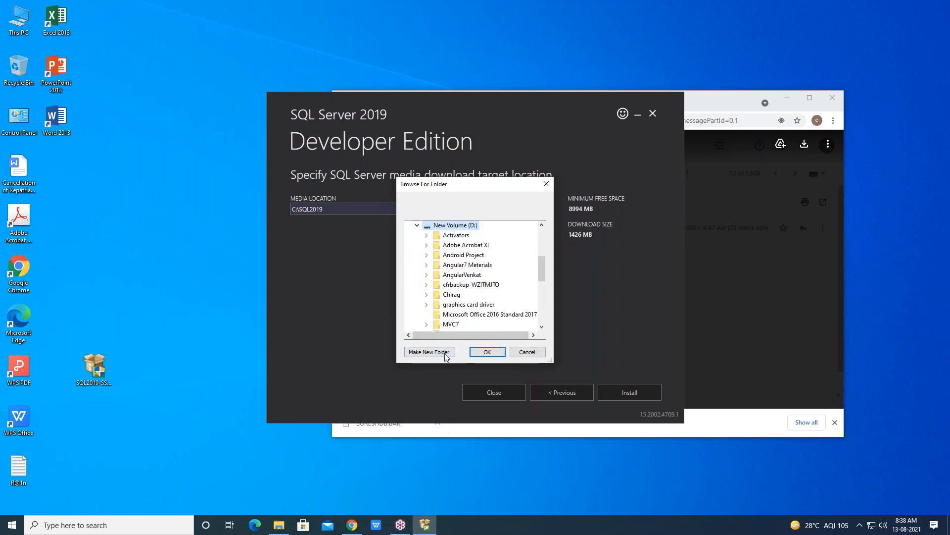
click(429, 352)
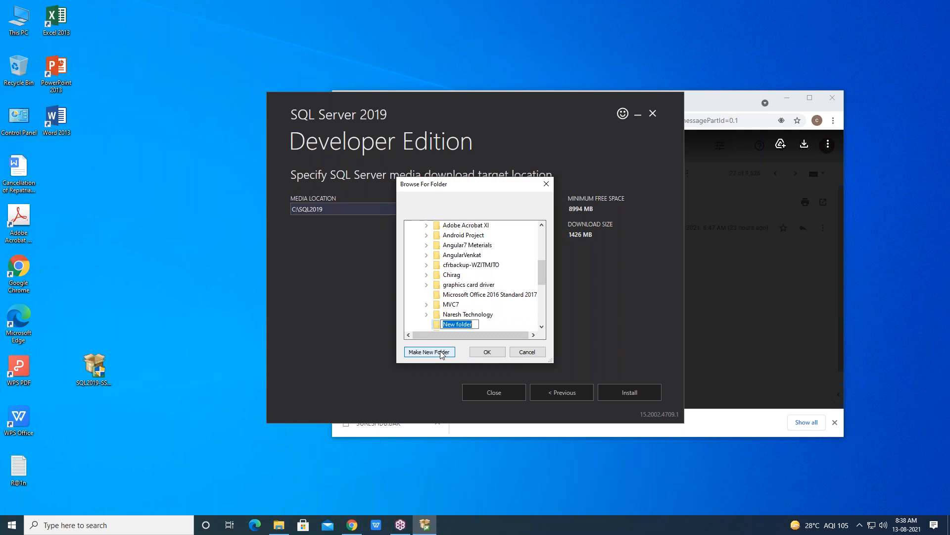
text(CHIRAG2)
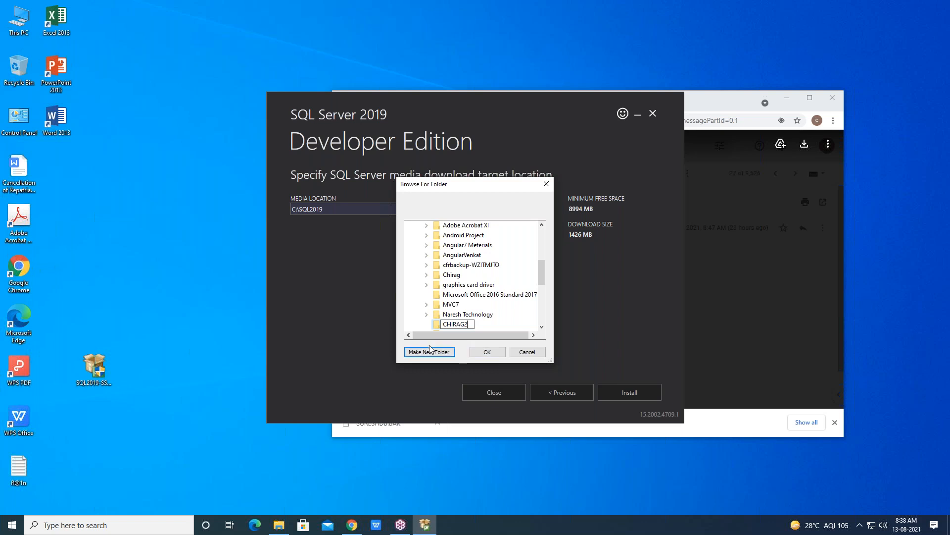
click(486, 352)
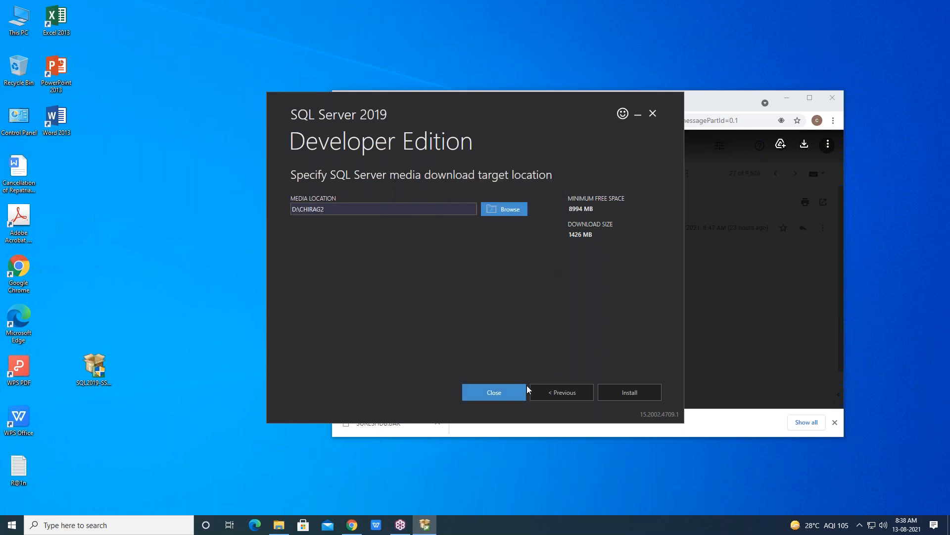
click(607, 393)
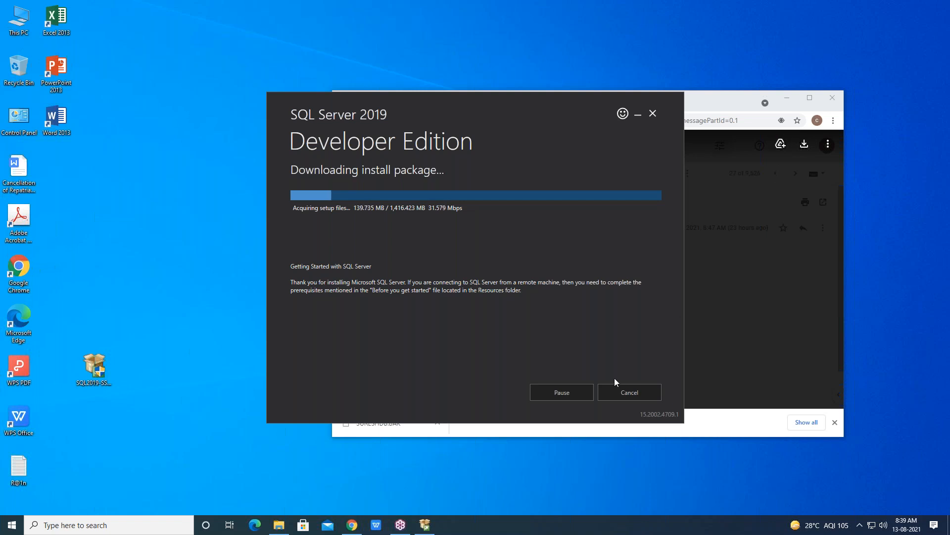
Cancel the install package download and close the installer
click(616, 392)
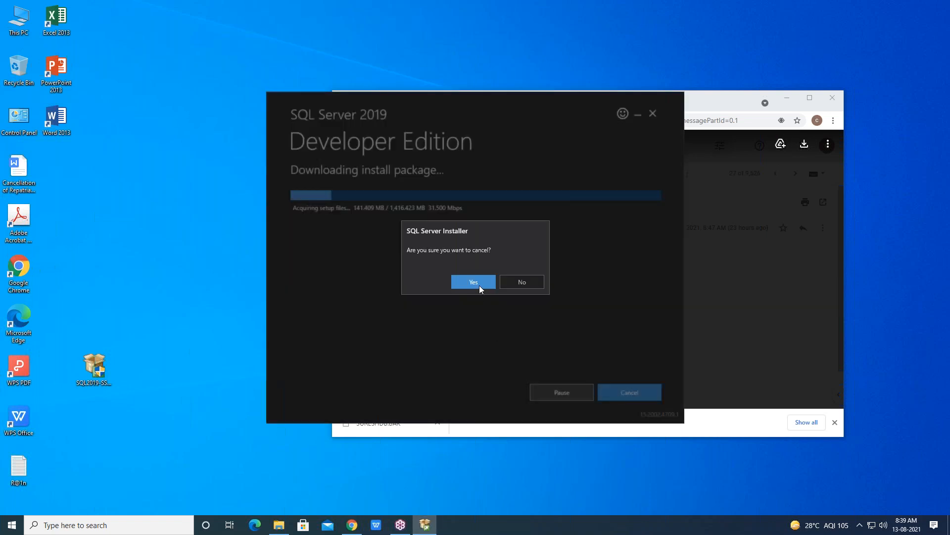
click(480, 285)
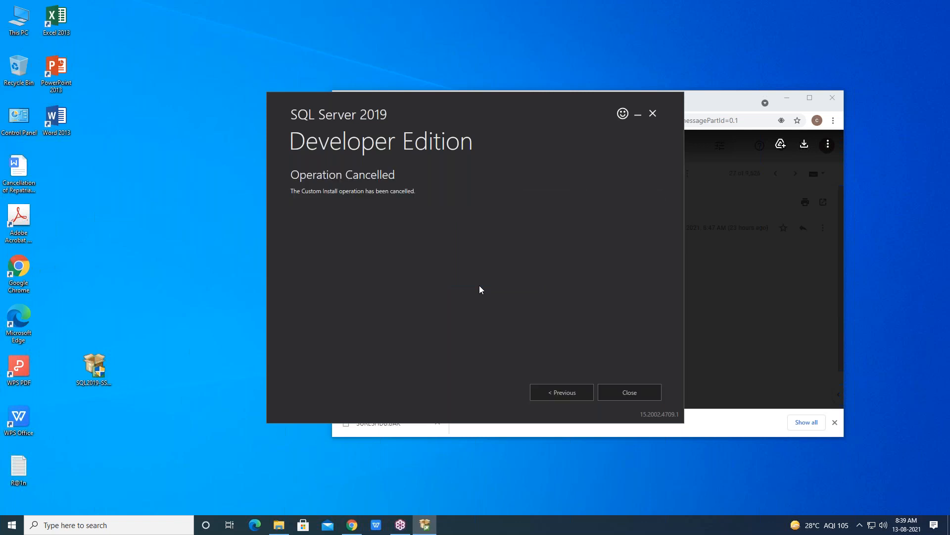
click(626, 390)
Minimize the browser window and close the relaunched SQL Server 2019 installer
click(110, 374)
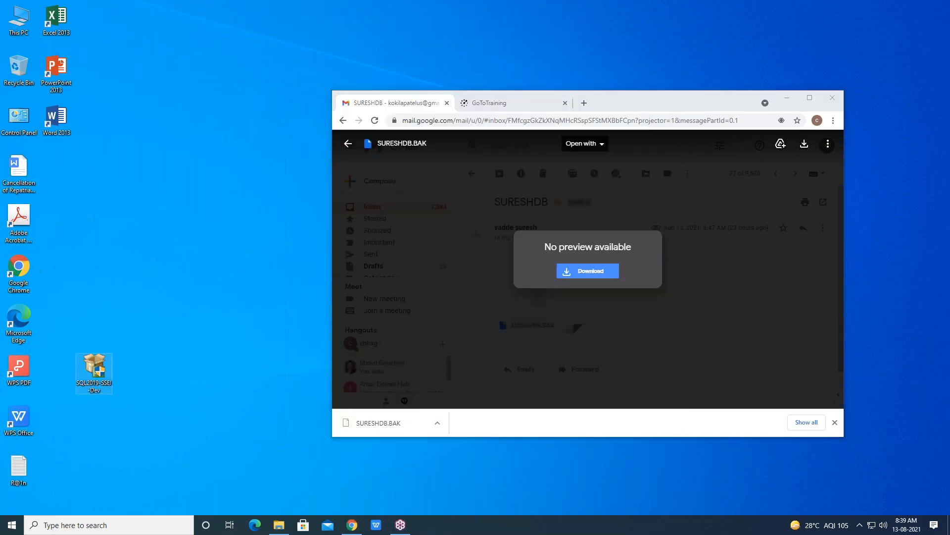
click(182, 354)
click(653, 114)
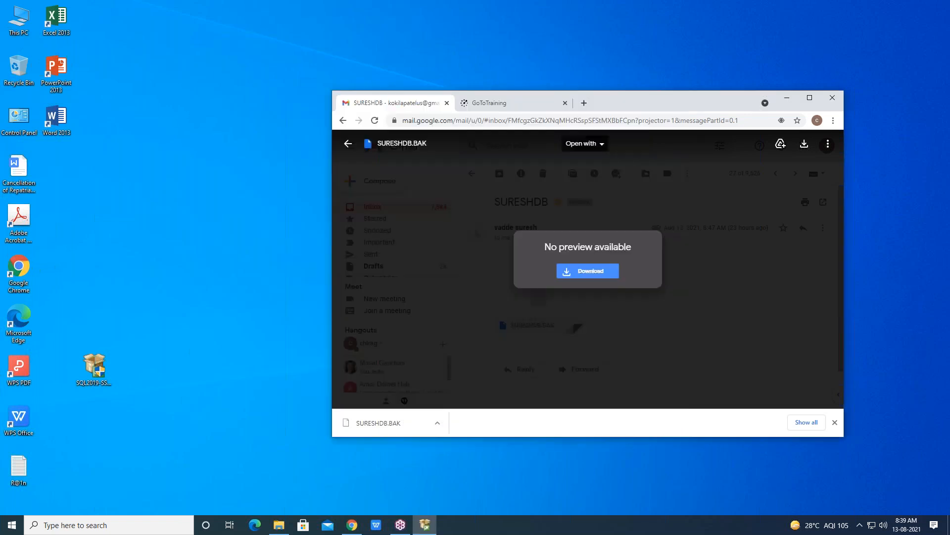
drag(736, 106, 536, 119)
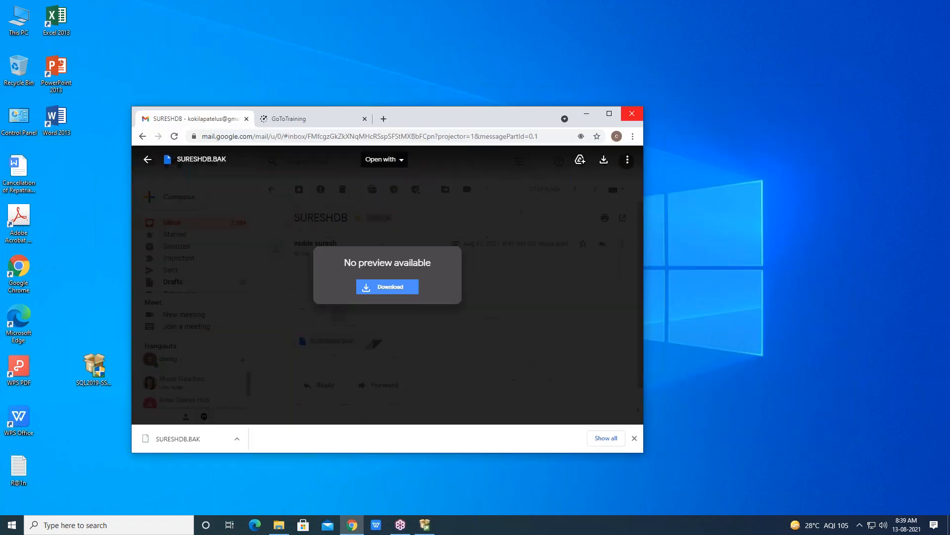
click(587, 115)
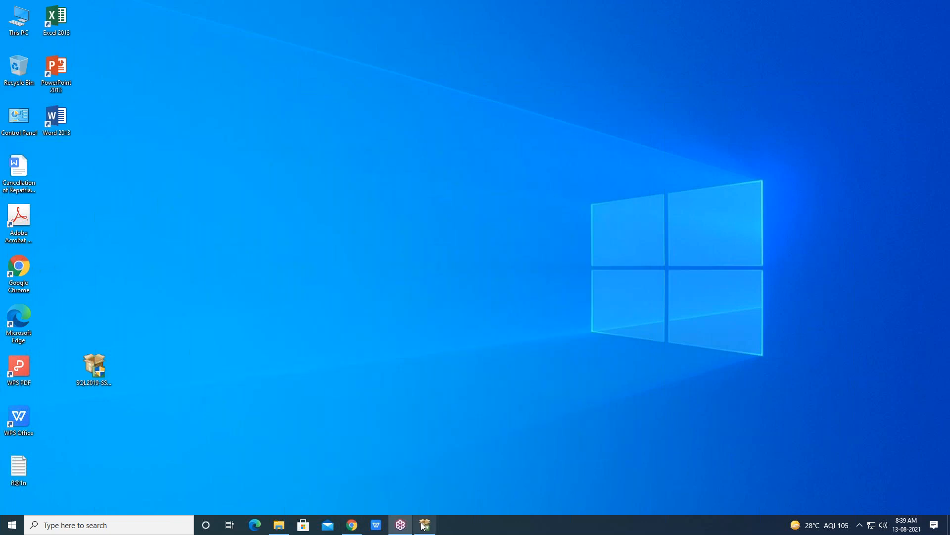
mouse_move(425, 524)
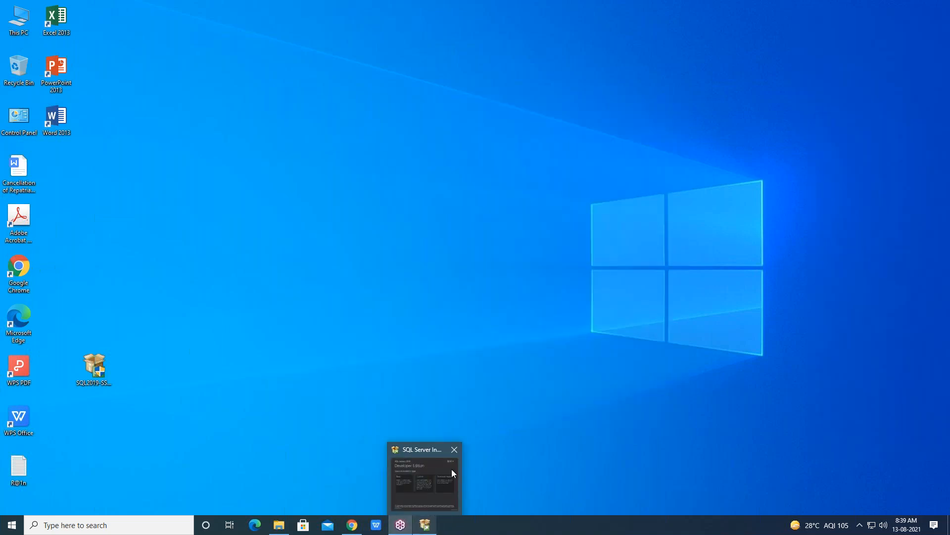
mouse_move(458, 454)
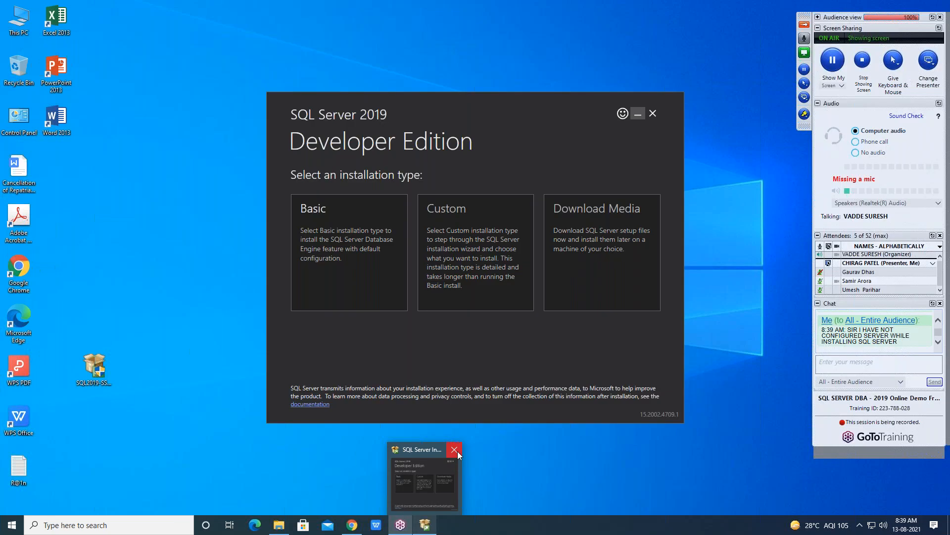
click(454, 449)
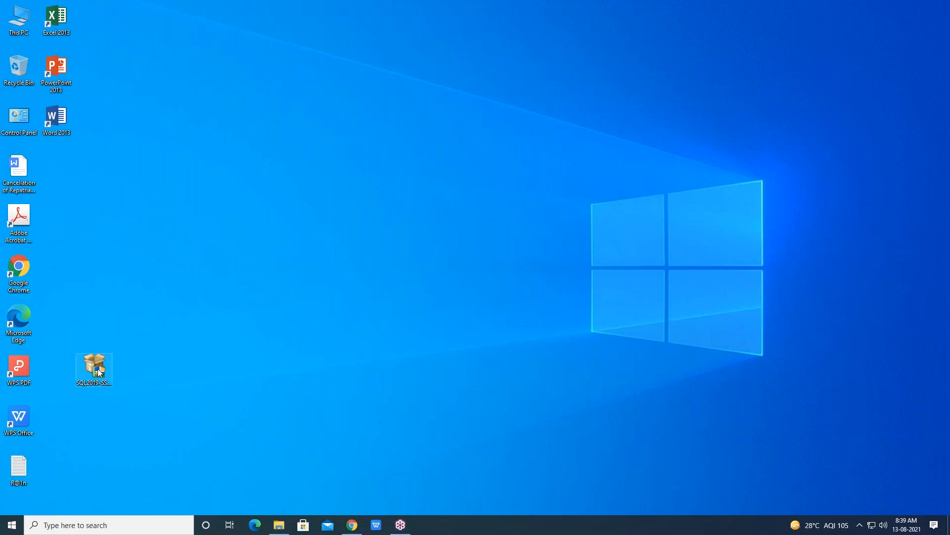
Open the Downloads folder and mount the SQLServer2019-x64-ENU-Dev disc image
click(94, 523)
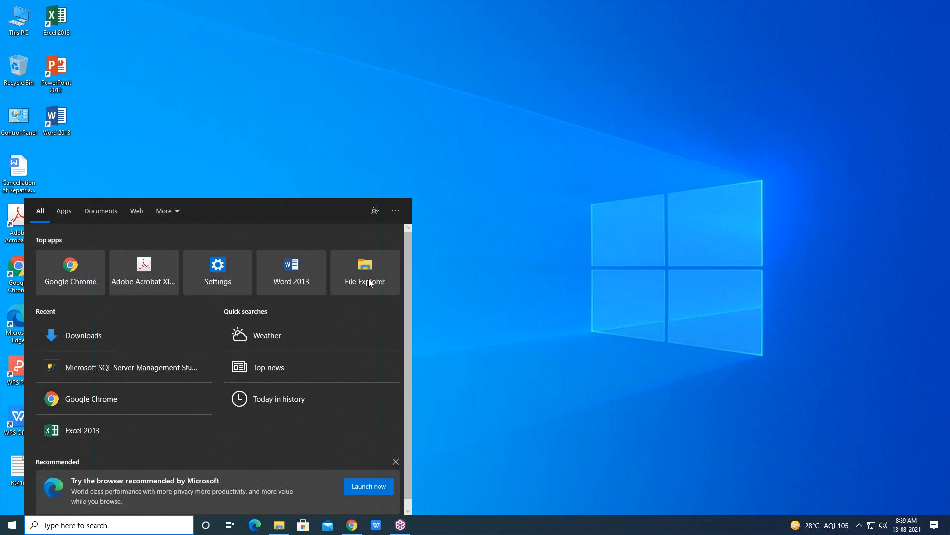
click(113, 338)
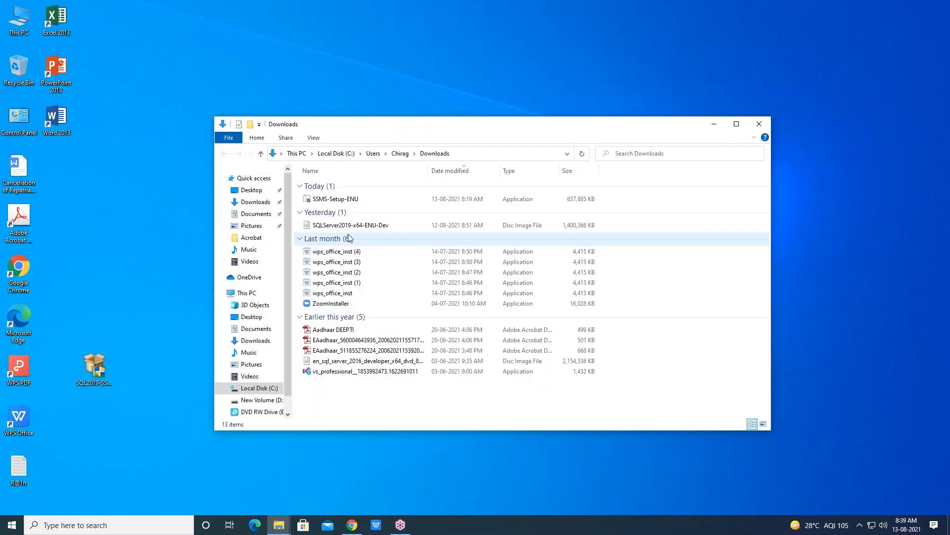
right_click(346, 226)
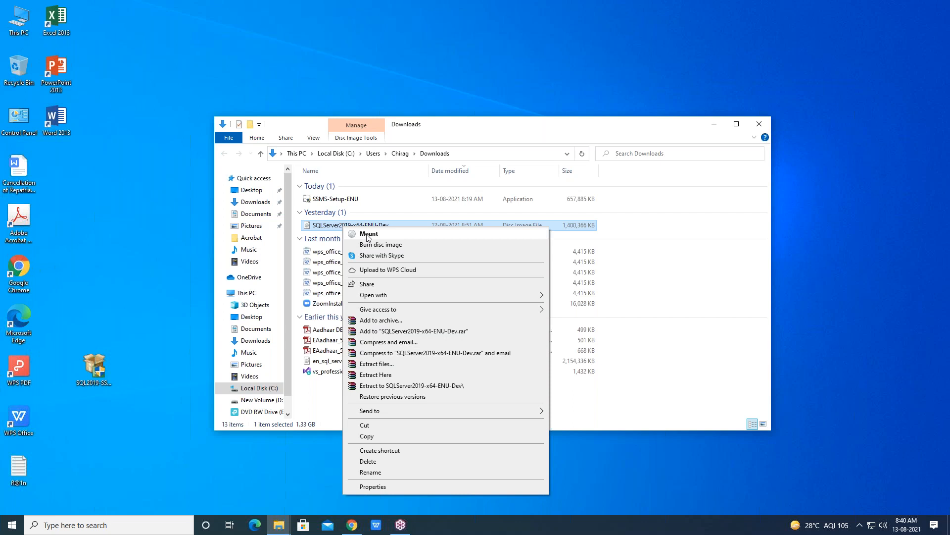
click(327, 229)
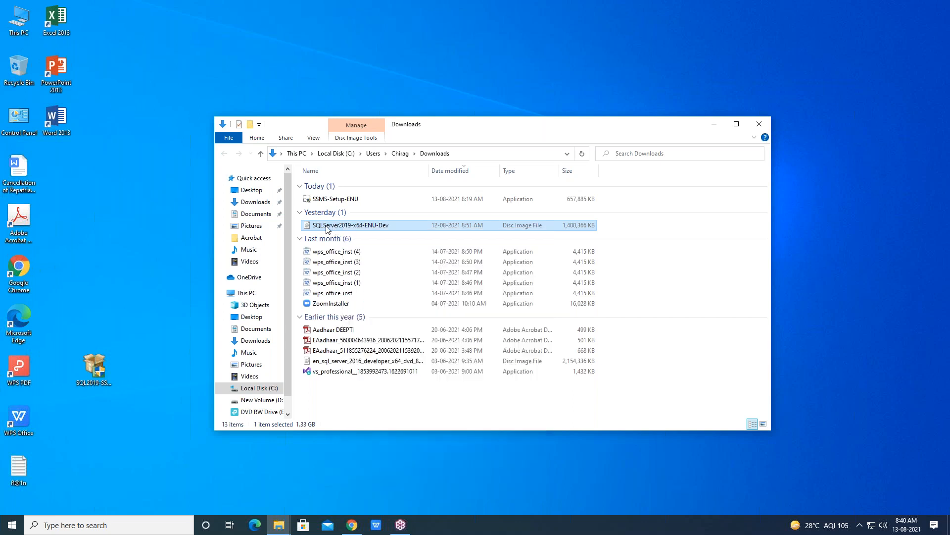
click(327, 226)
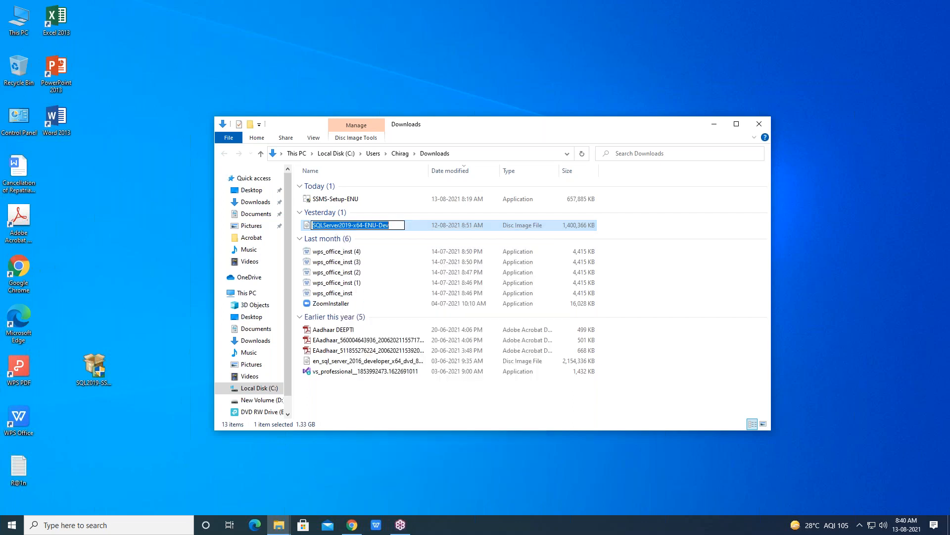
click(452, 77)
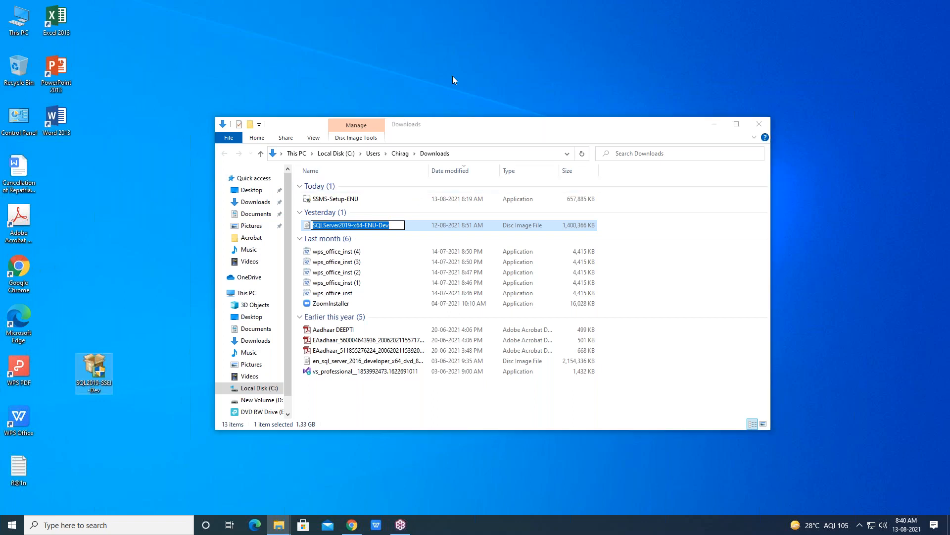
double_click(364, 227)
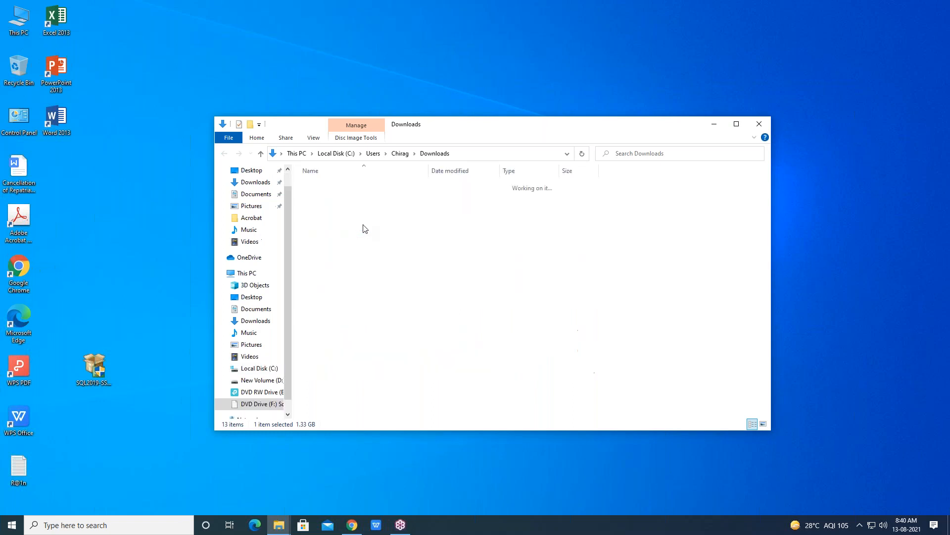
Run setup from the mounted disc and start a new SQL Server stand-alone installation
click(323, 262)
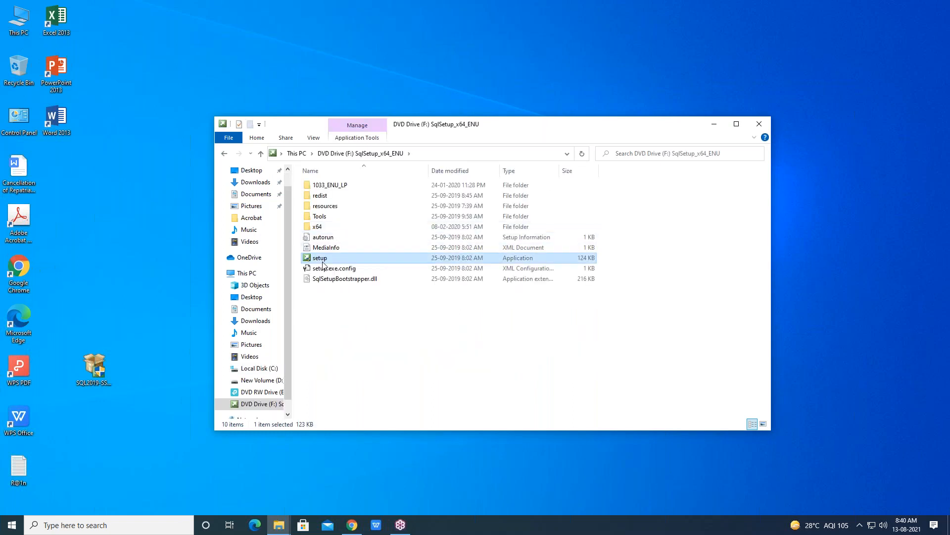
double_click(322, 265)
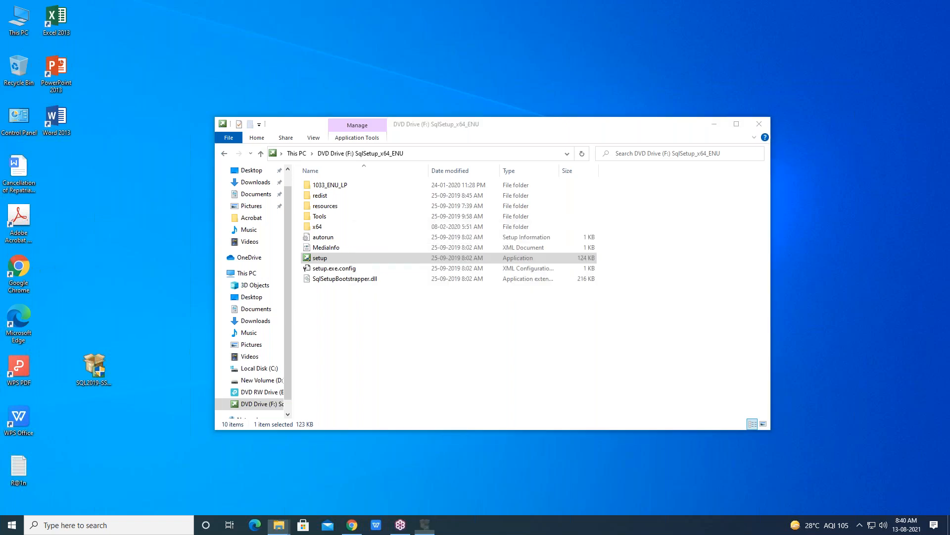
click(27, 39)
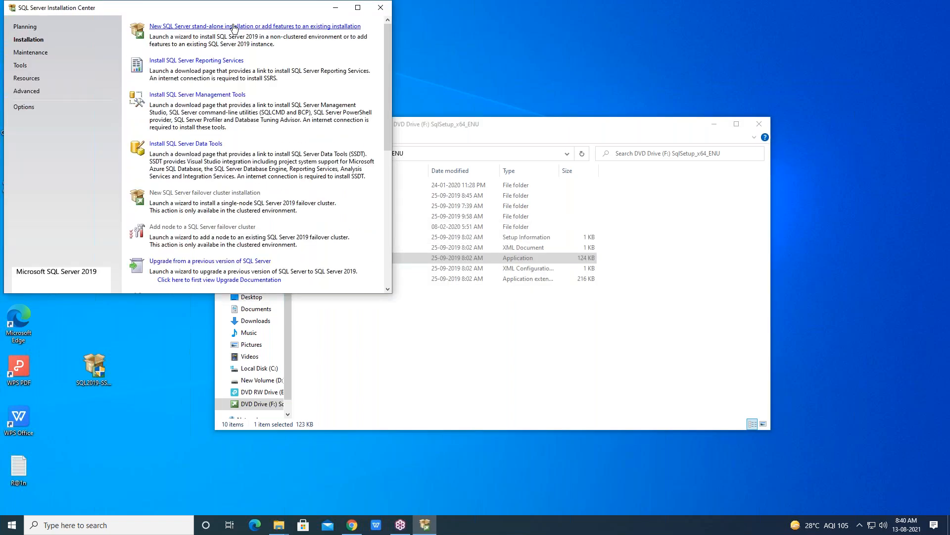
click(231, 26)
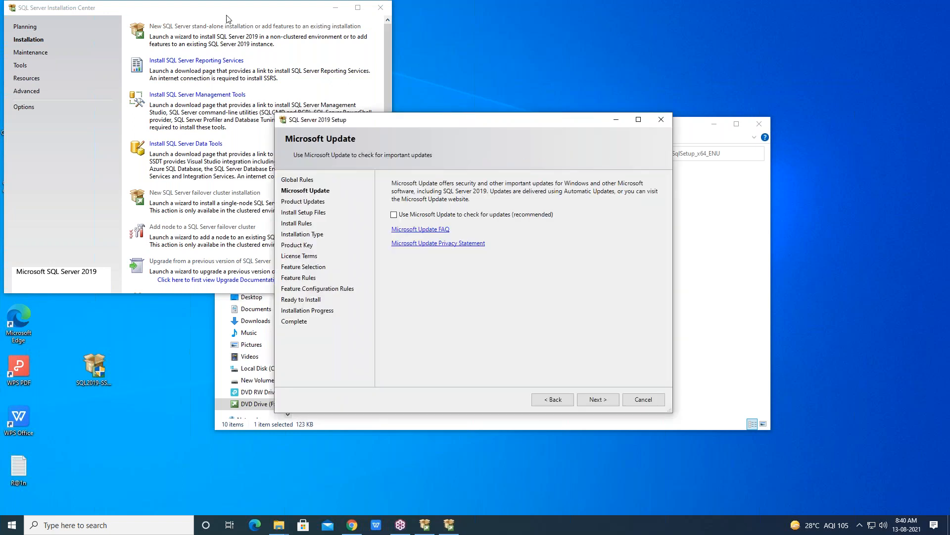
Leave Microsoft Update unused, exclude SQL Server product updates, and continue to the Installation Type page
click(614, 400)
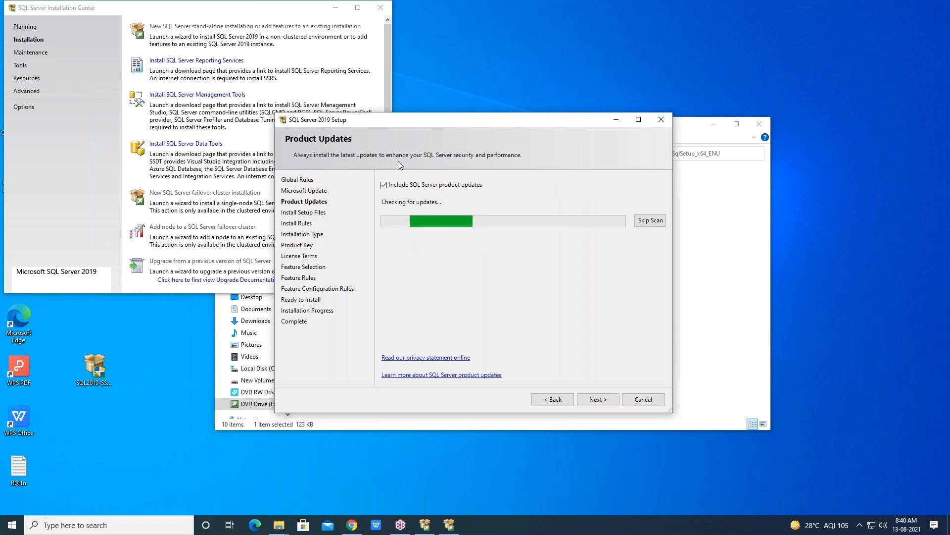
click(384, 186)
click(588, 402)
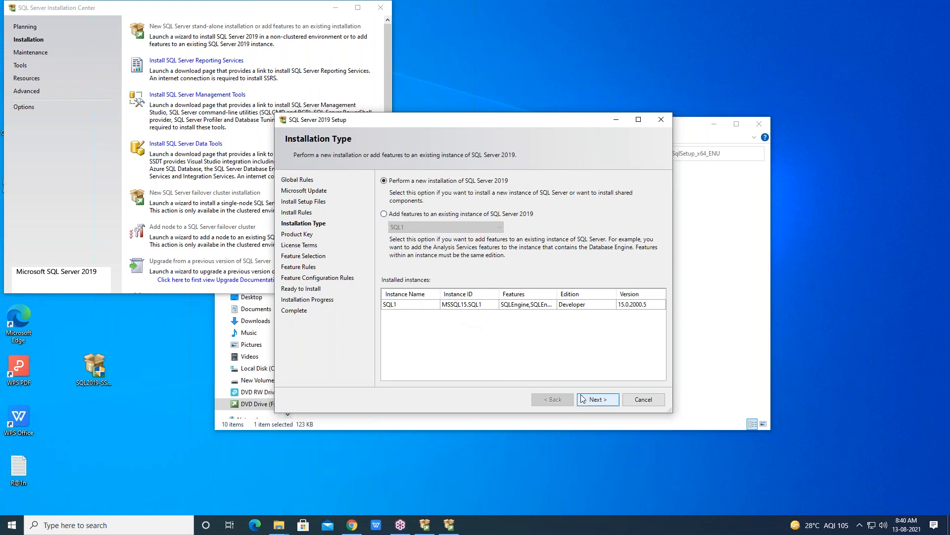
Choose a new installation of the free Developer edition, accept the license terms, and continue to Feature Selection
click(592, 401)
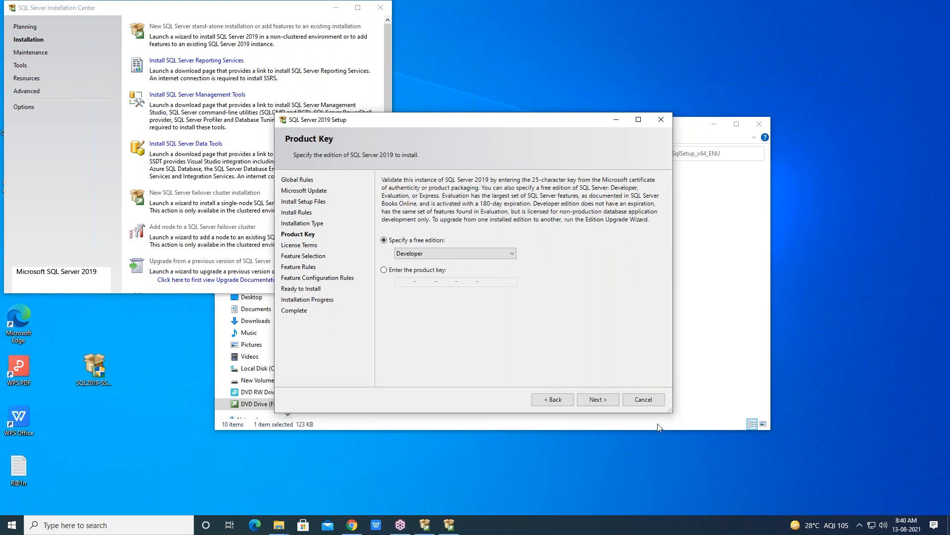
click(593, 402)
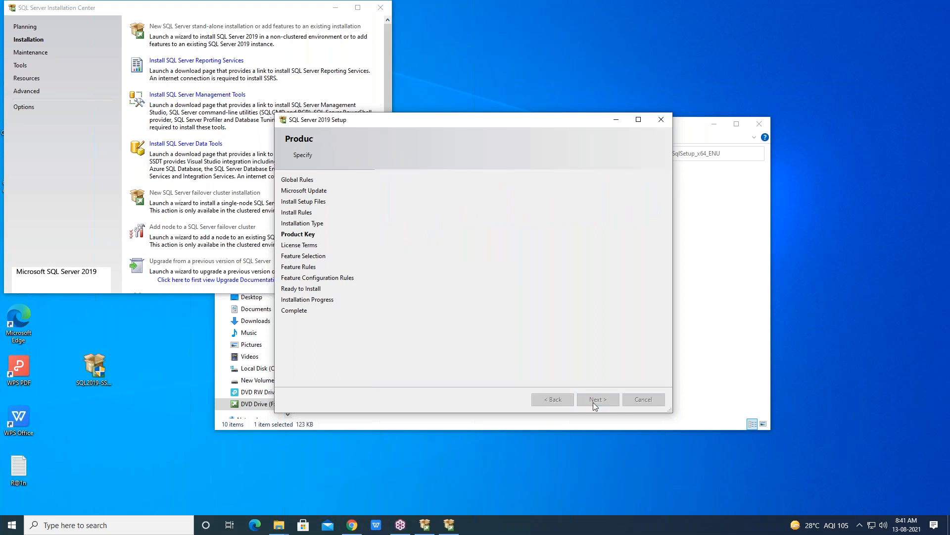
click(384, 333)
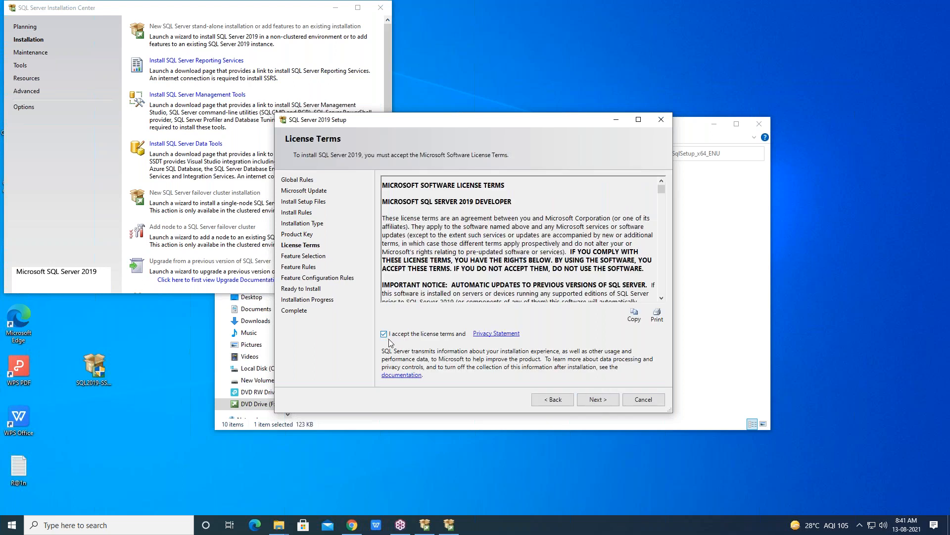
click(599, 402)
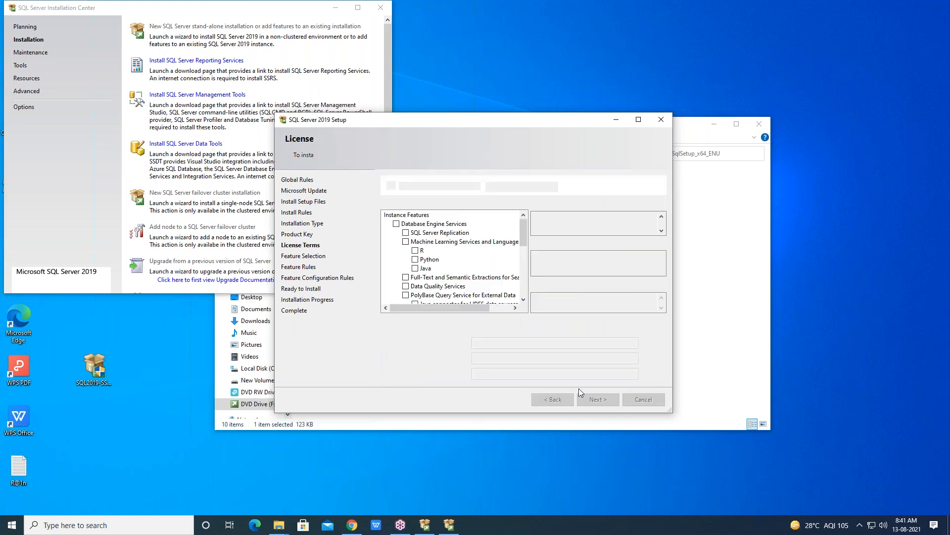
Select Database Engine Services with SQL Server Replication and set the instance root directory to a new folder, D:\SQL2
click(405, 233)
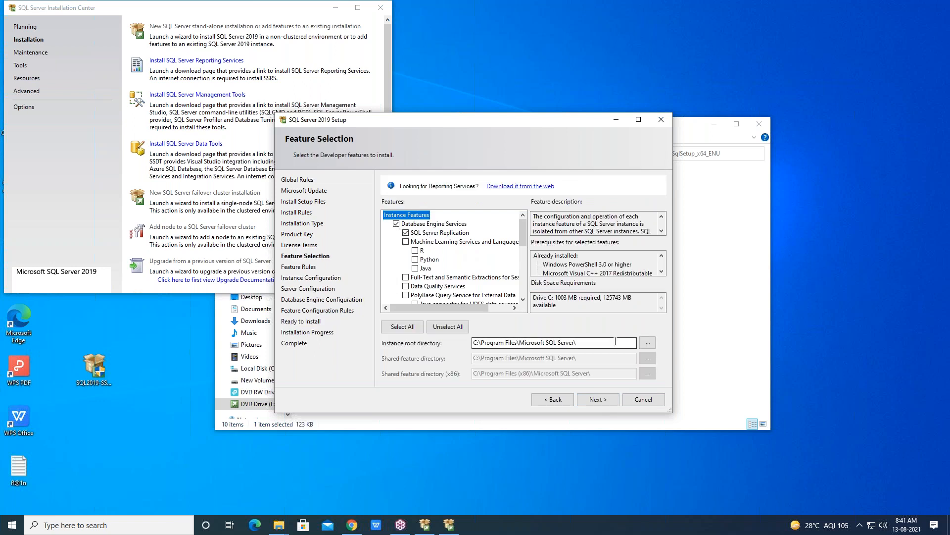
click(648, 343)
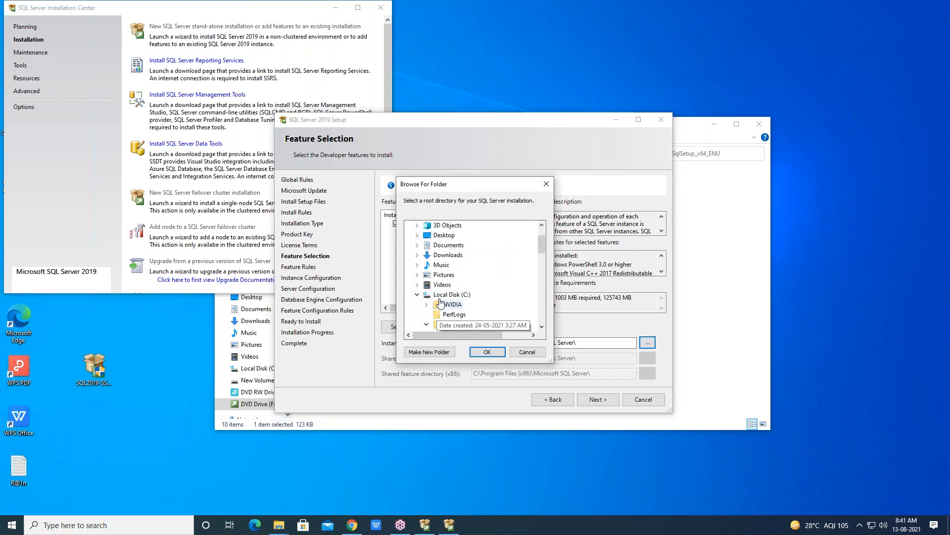
click(417, 295)
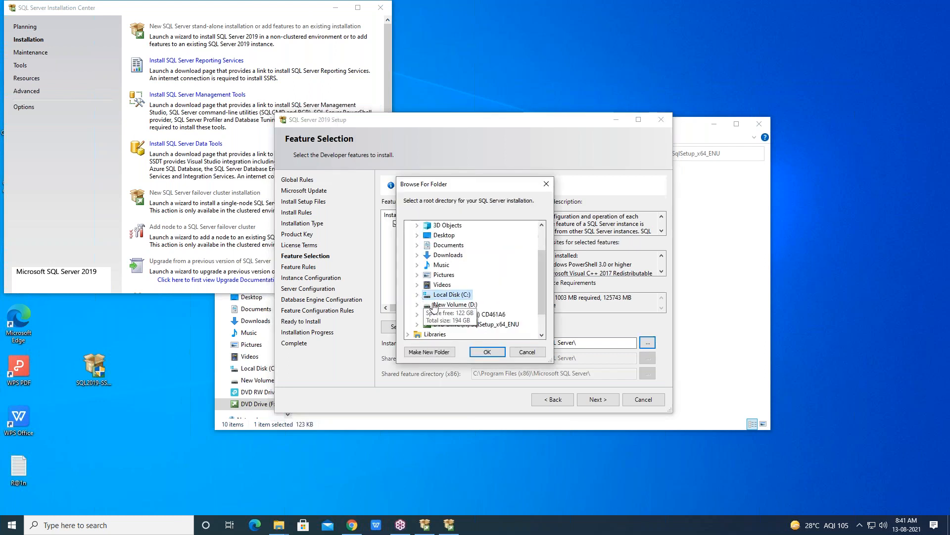
double_click(450, 306)
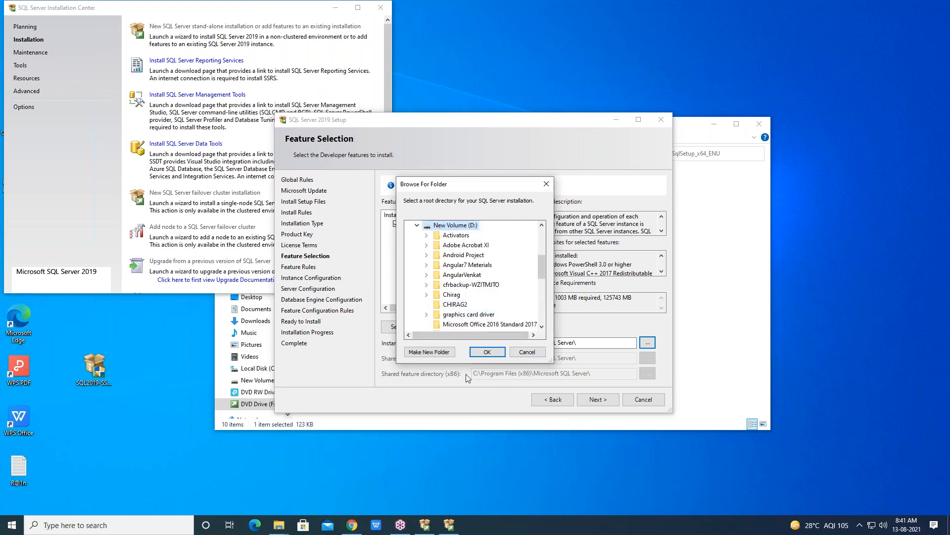
click(434, 354)
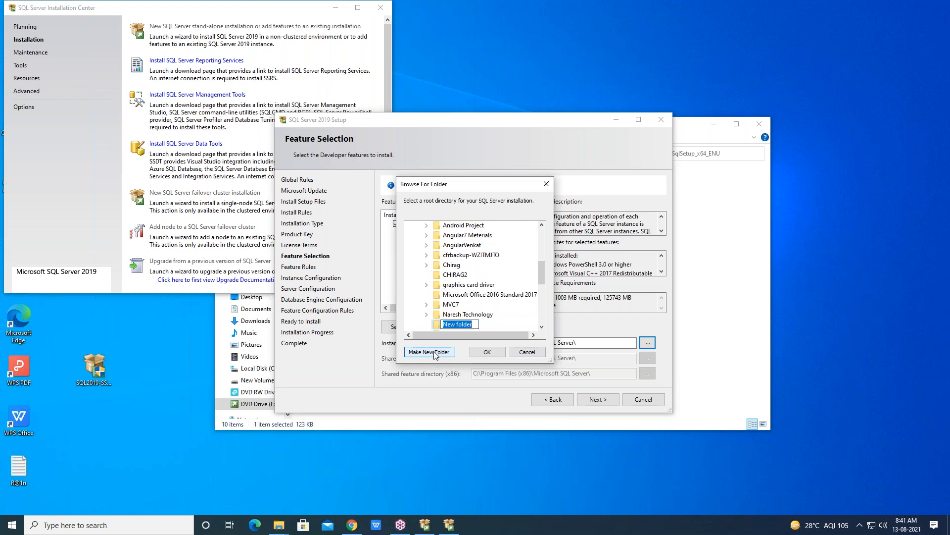
text(SQL2)
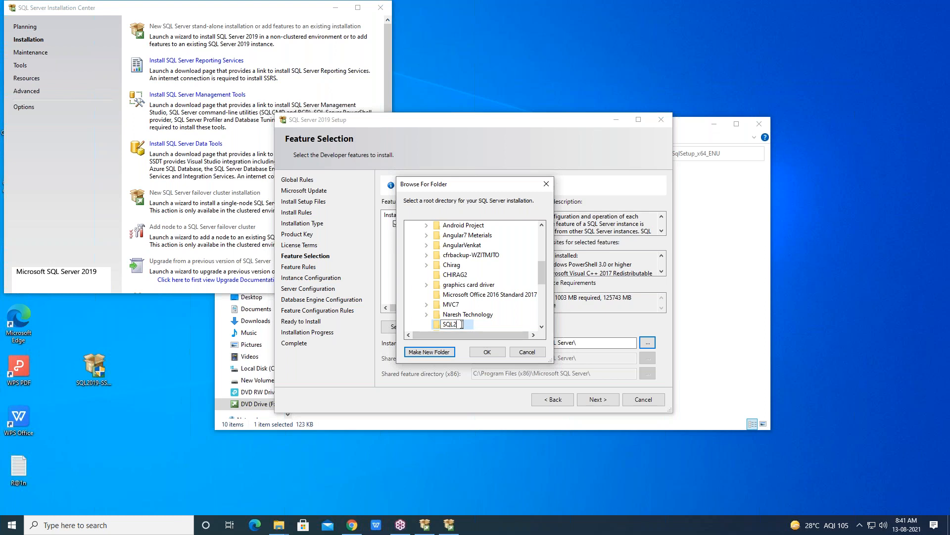
click(483, 352)
click(488, 351)
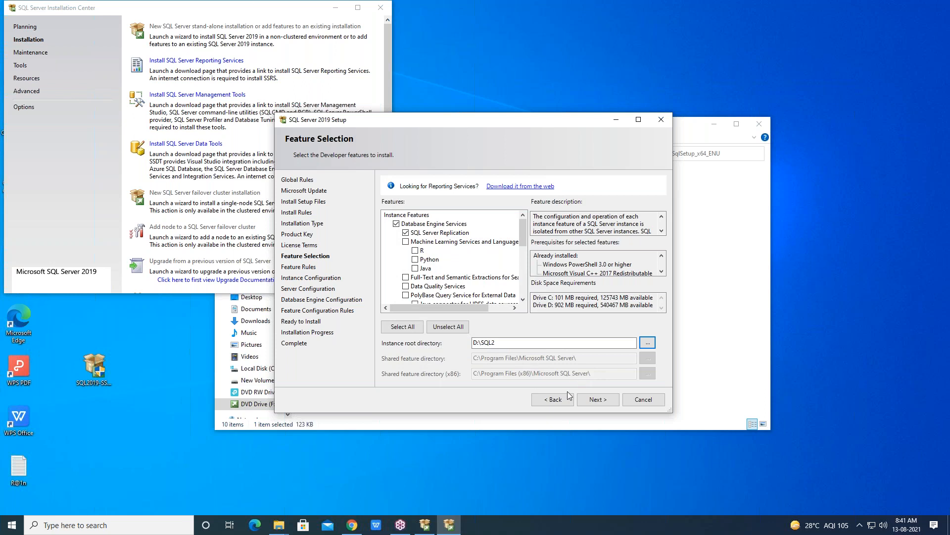
click(598, 400)
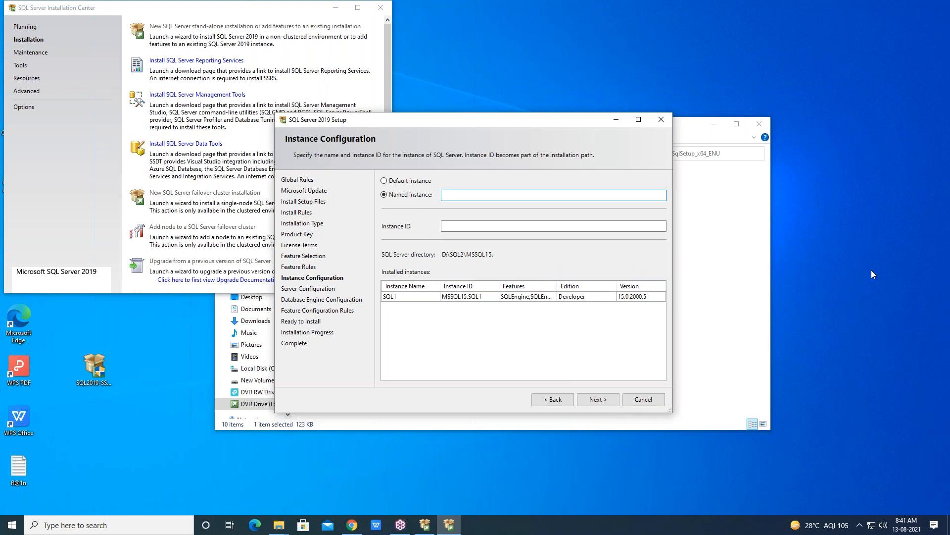
Name the new instance SQL2 and continue to the Server Configuration page
click(860, 377)
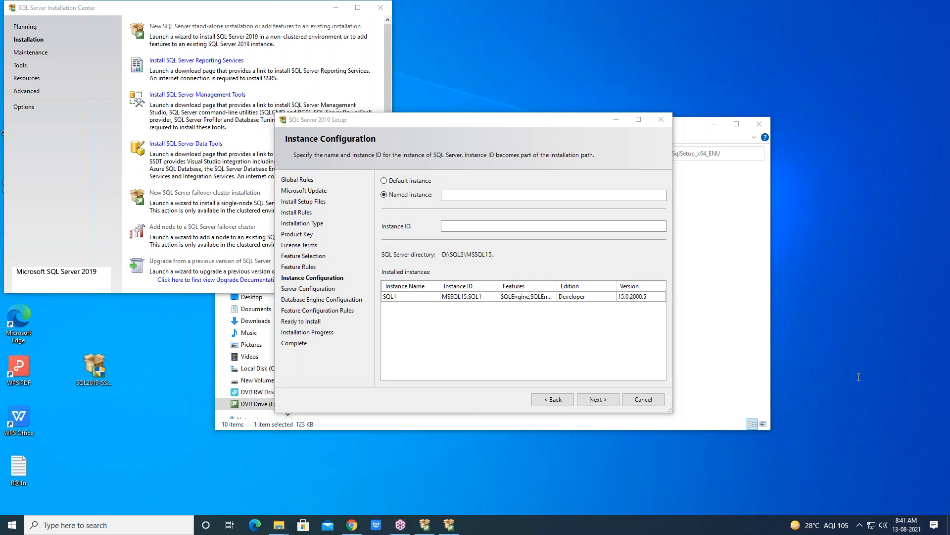
click(502, 196)
text(SQL2)
click(603, 399)
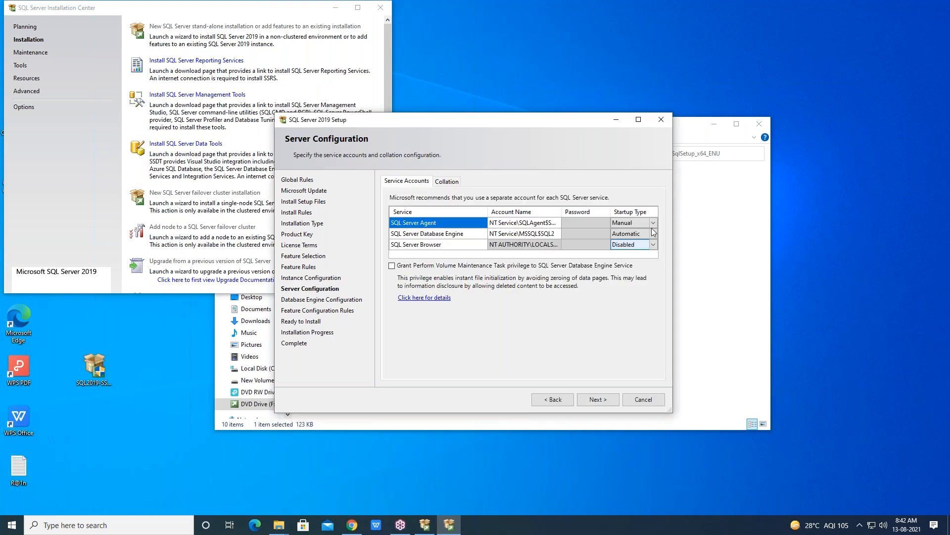
Set the SQL Server Agent startup type to Automatic
click(653, 222)
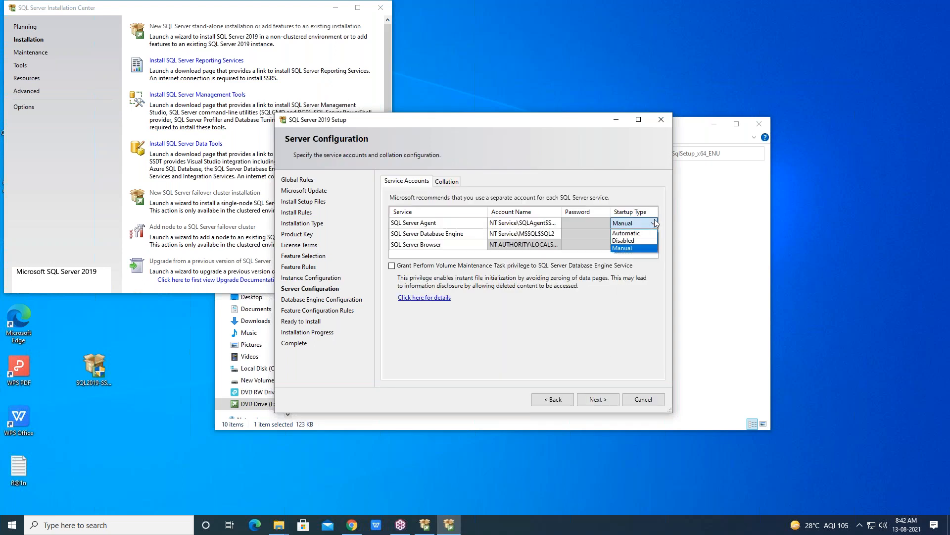
click(626, 233)
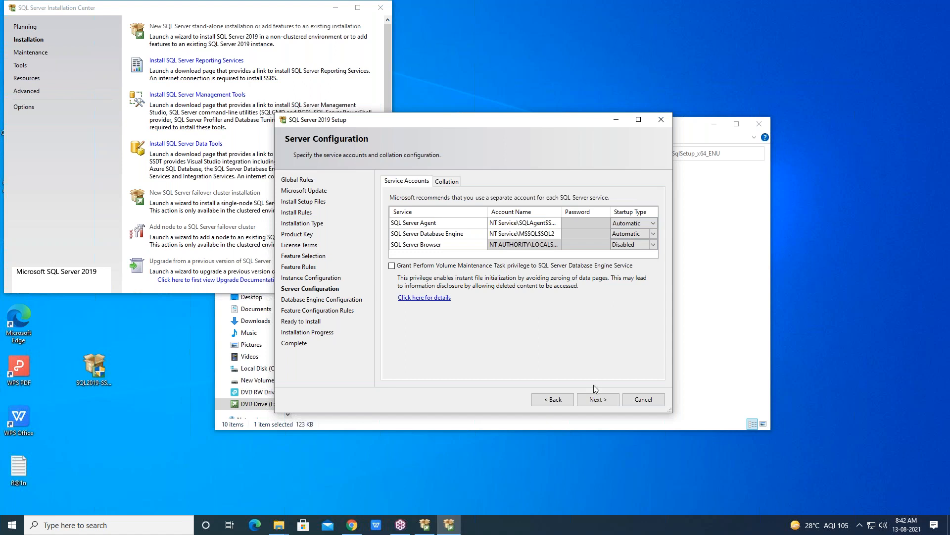
click(596, 399)
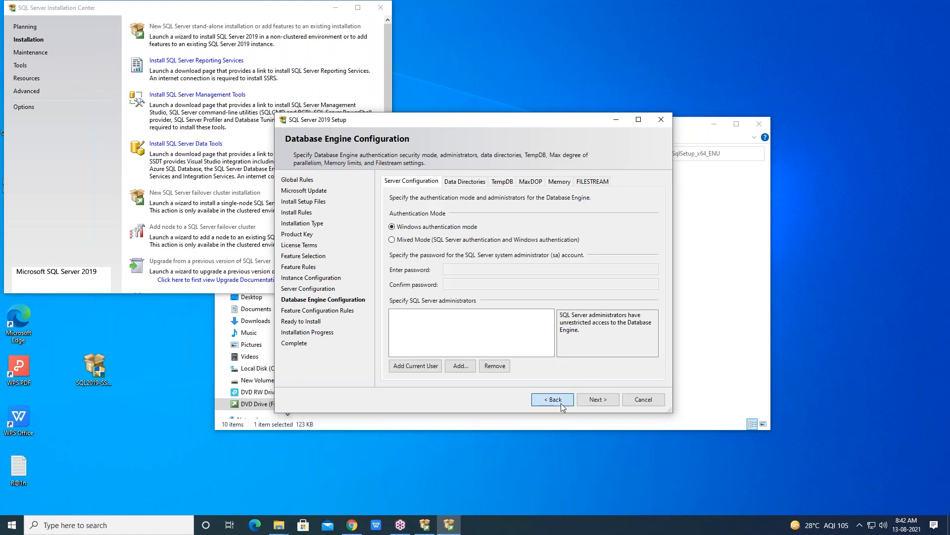
click(552, 399)
click(632, 247)
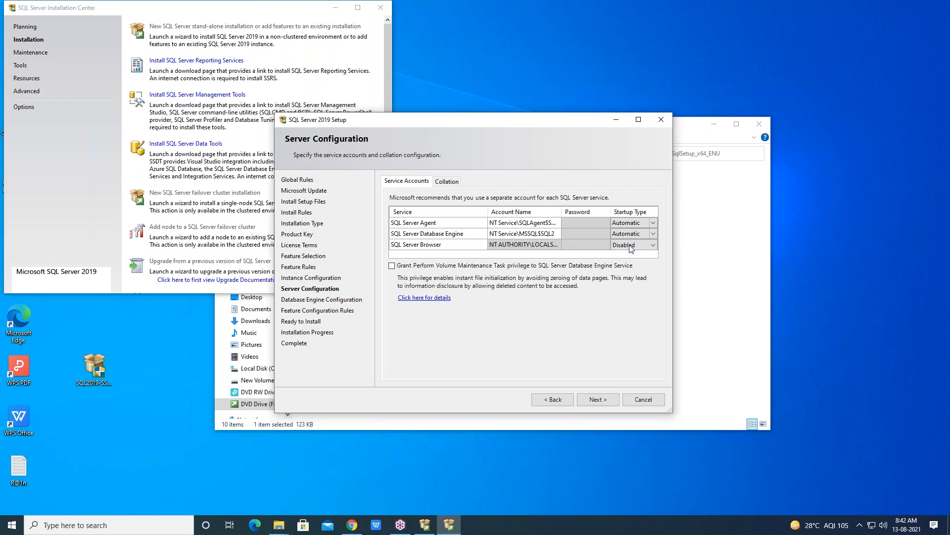
click(557, 397)
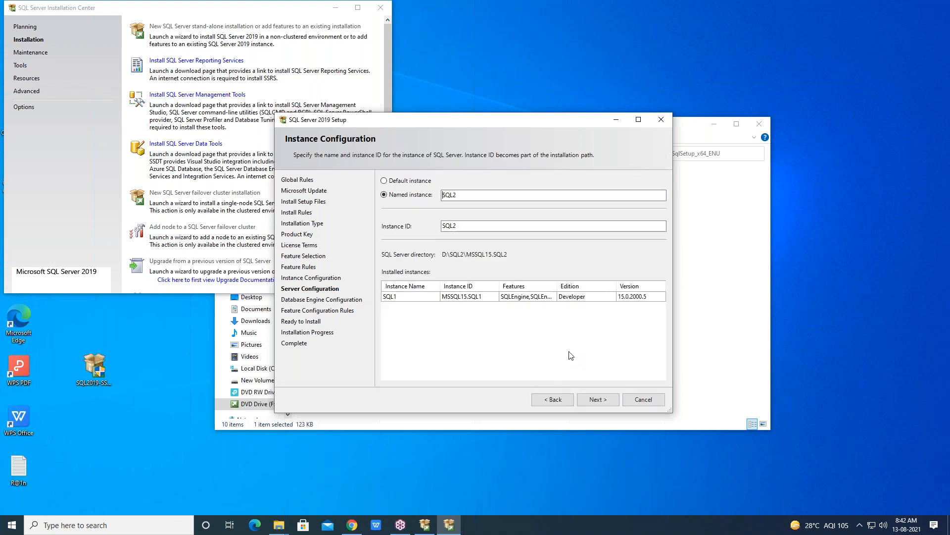
click(595, 401)
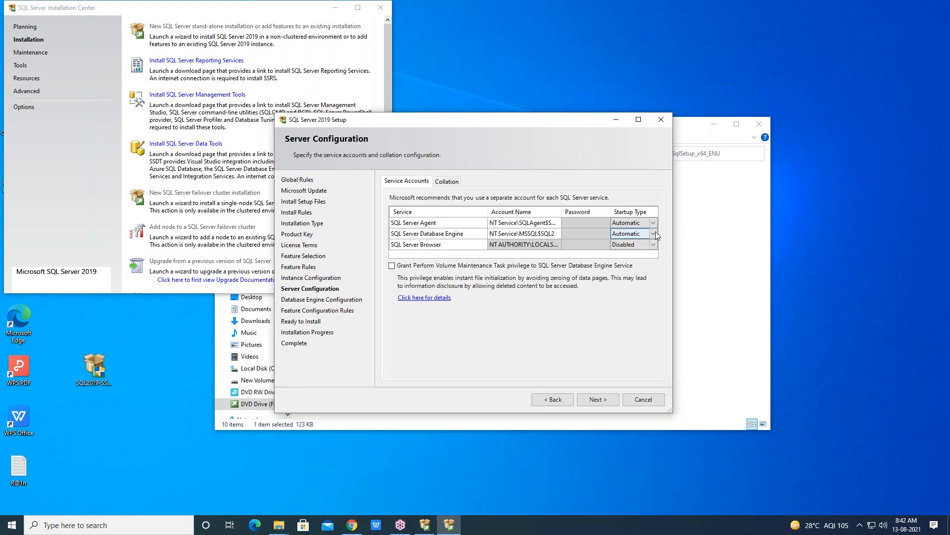
Set the SQL Server Browser startup type to Automatic and continue to Database Engine Configuration
click(652, 245)
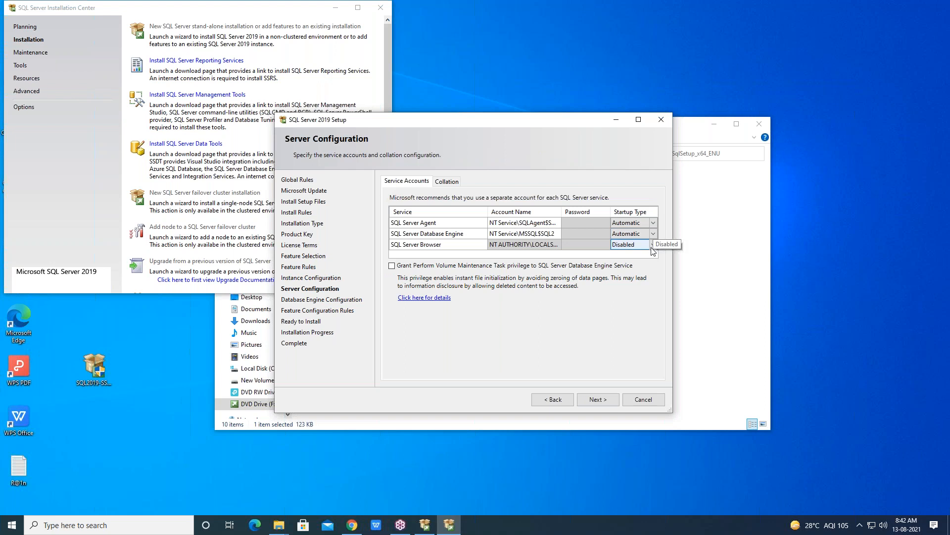
click(652, 244)
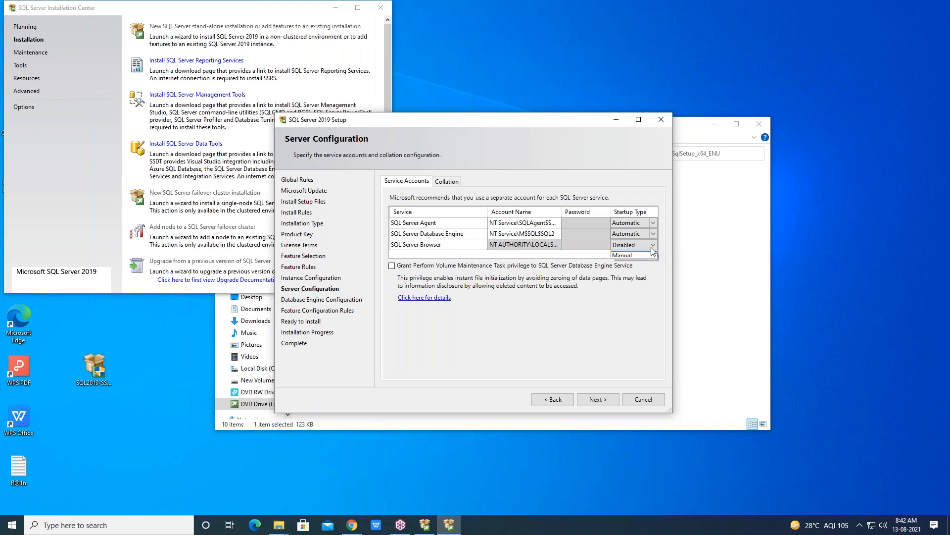
click(628, 253)
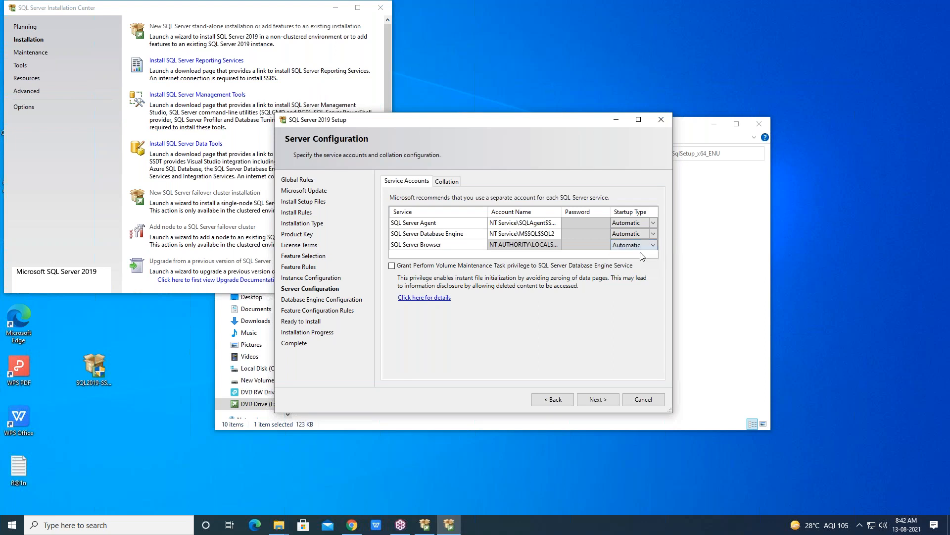
click(593, 401)
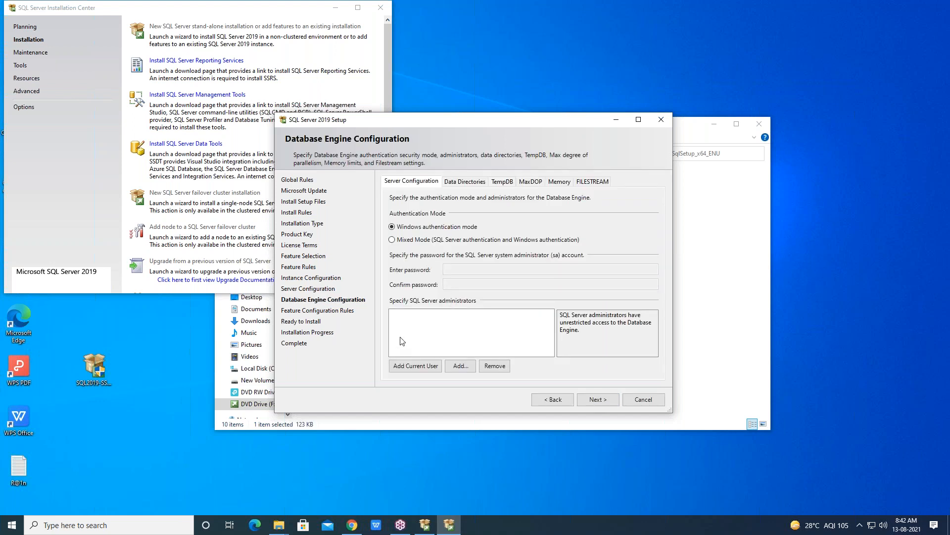
Choose Mixed Mode authentication, then enter and confirm the sa account password
click(392, 239)
click(452, 268)
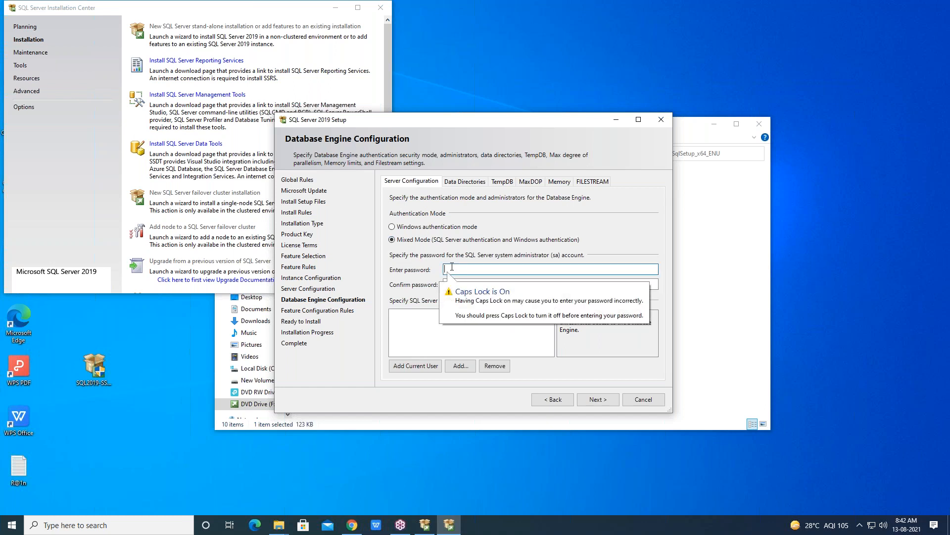
key(Caps_Lock)
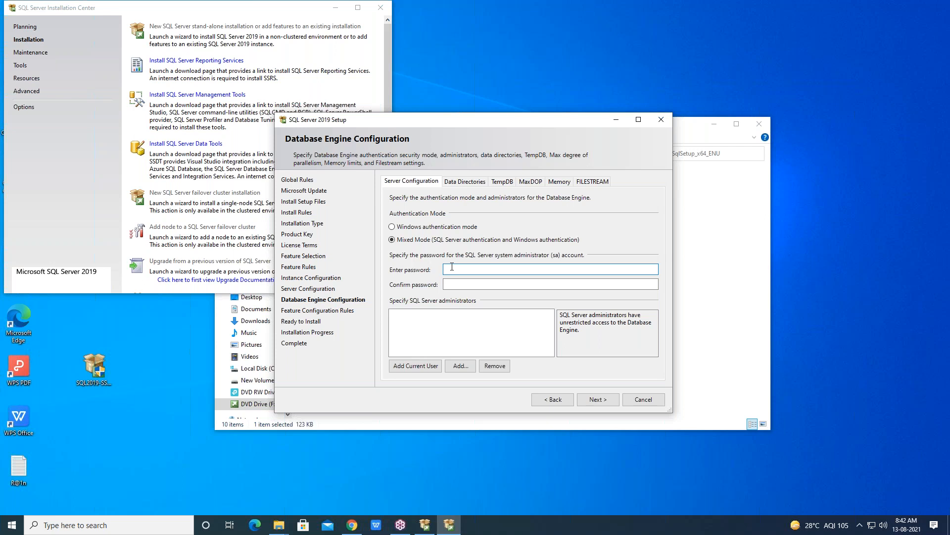
key(Caps_Lock)
text(••••••••)
key(Tab)
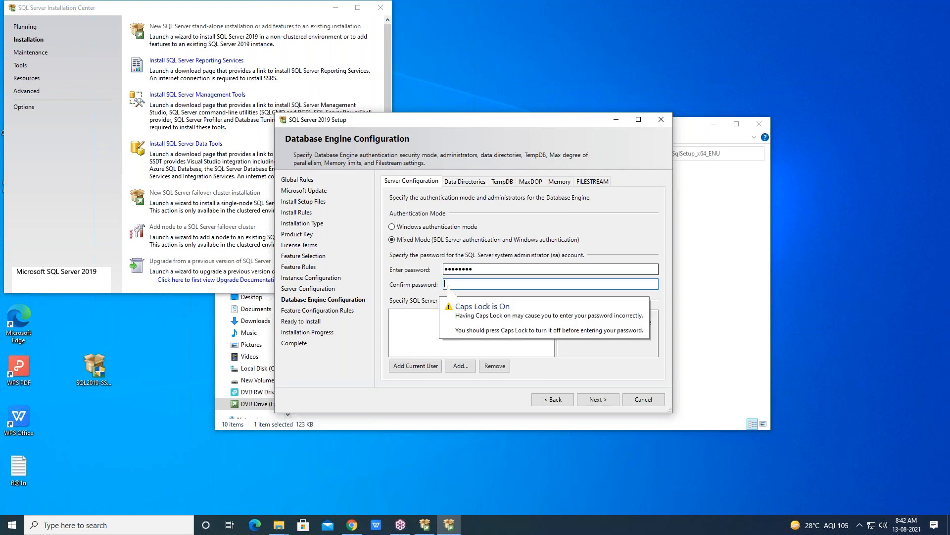
text(••••••••)
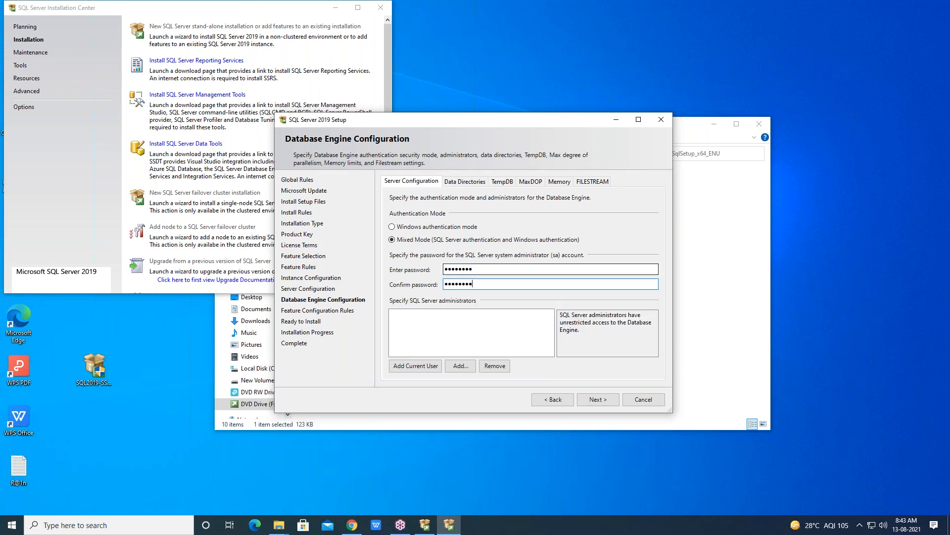
Add the current user as a SQL Server administrator and start the SQL2 installation
click(420, 367)
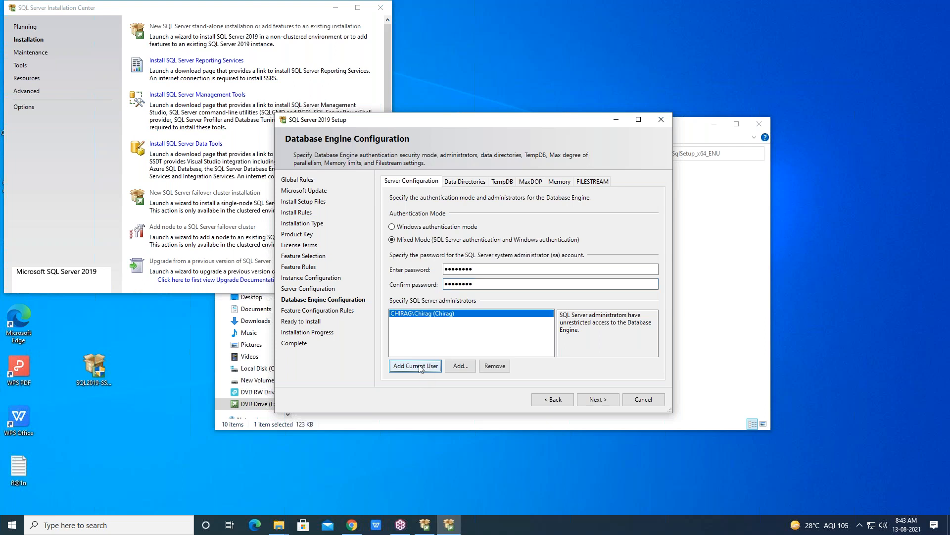
click(597, 399)
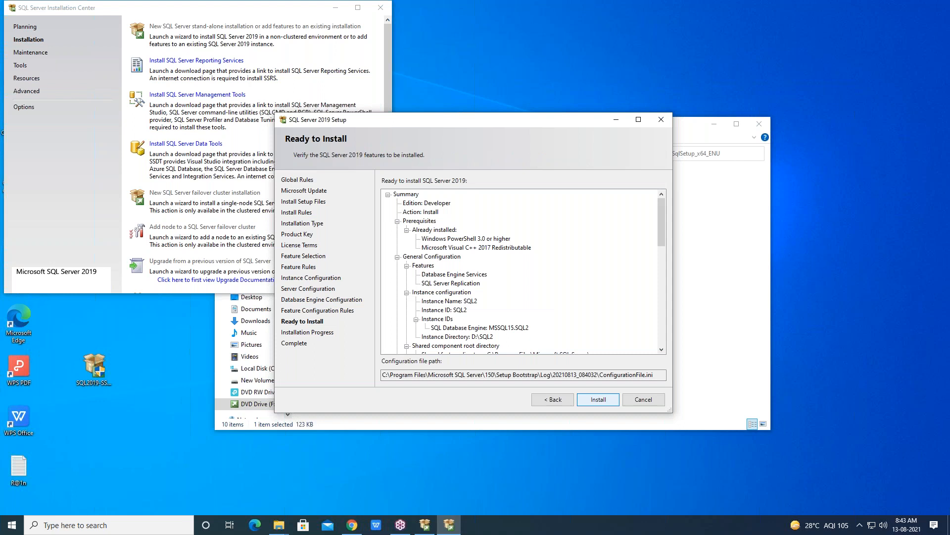
click(596, 402)
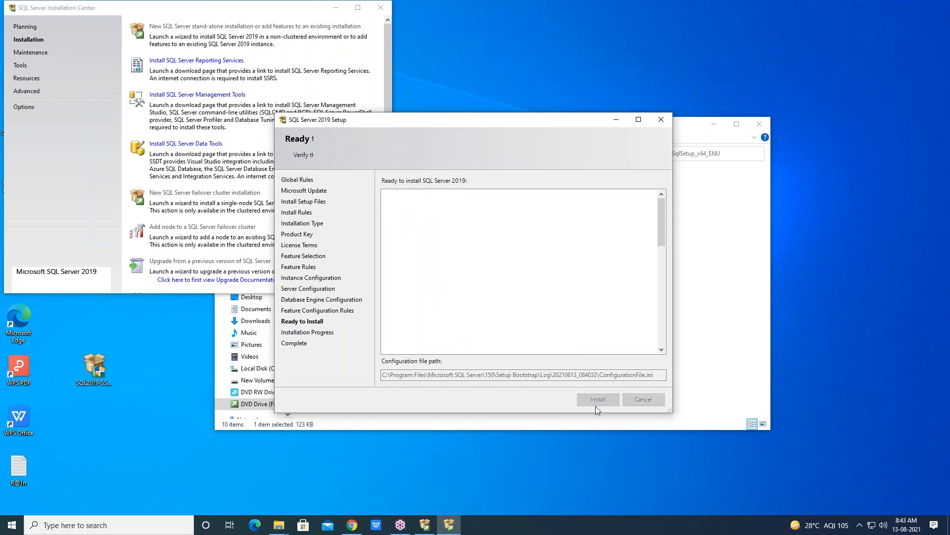
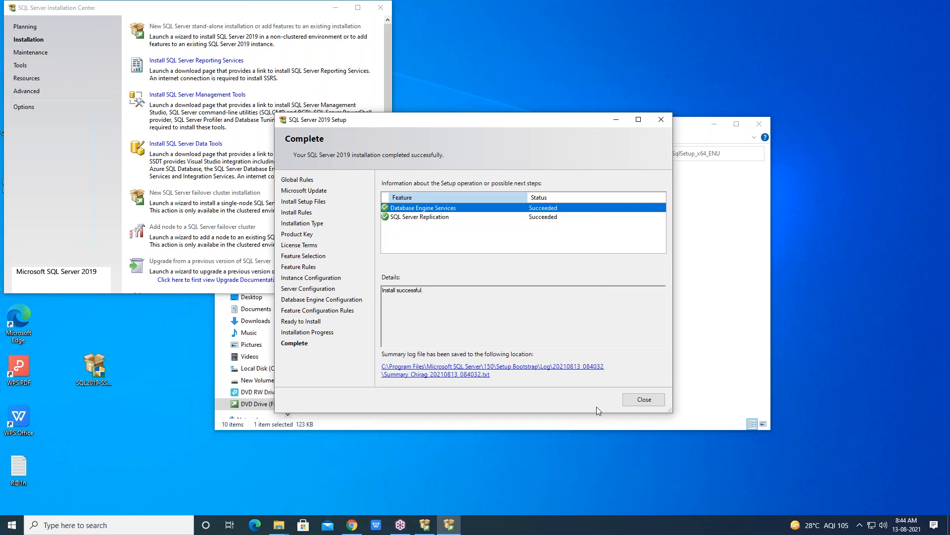
Close the completed SQL2 setup wizard
click(657, 399)
click(77, 524)
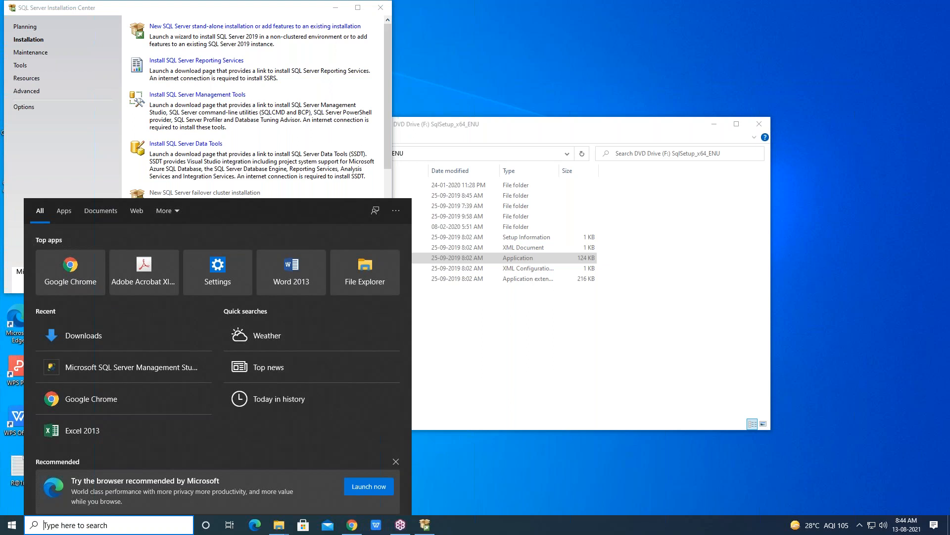
text(DOWNL)
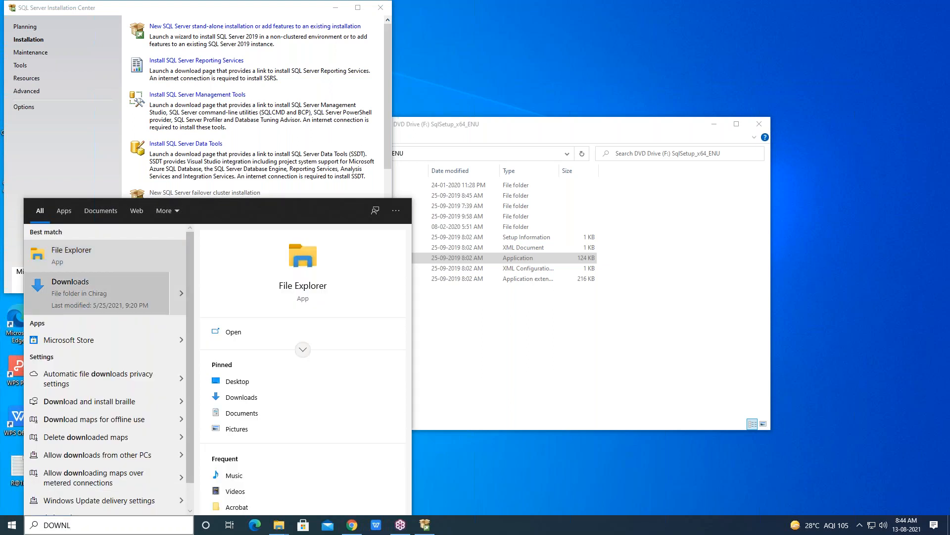
click(72, 296)
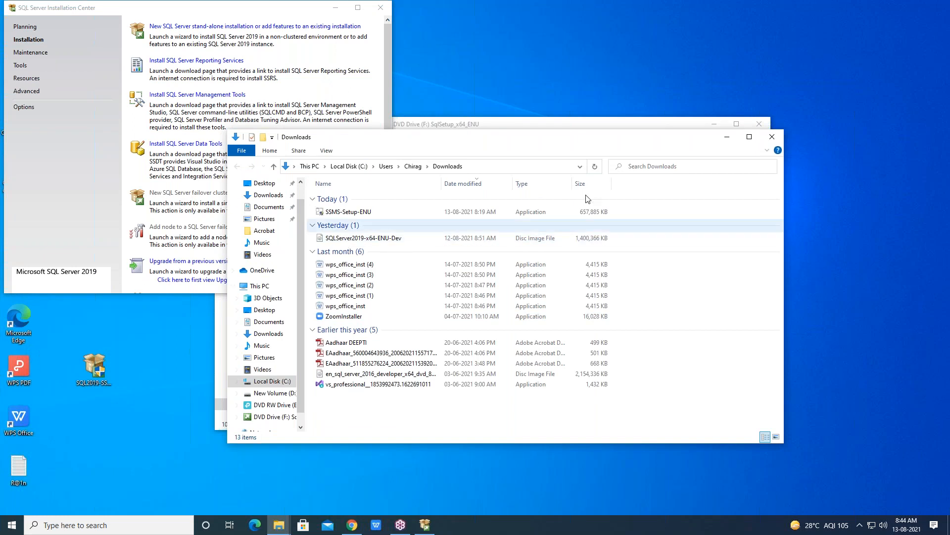
click(727, 137)
click(127, 525)
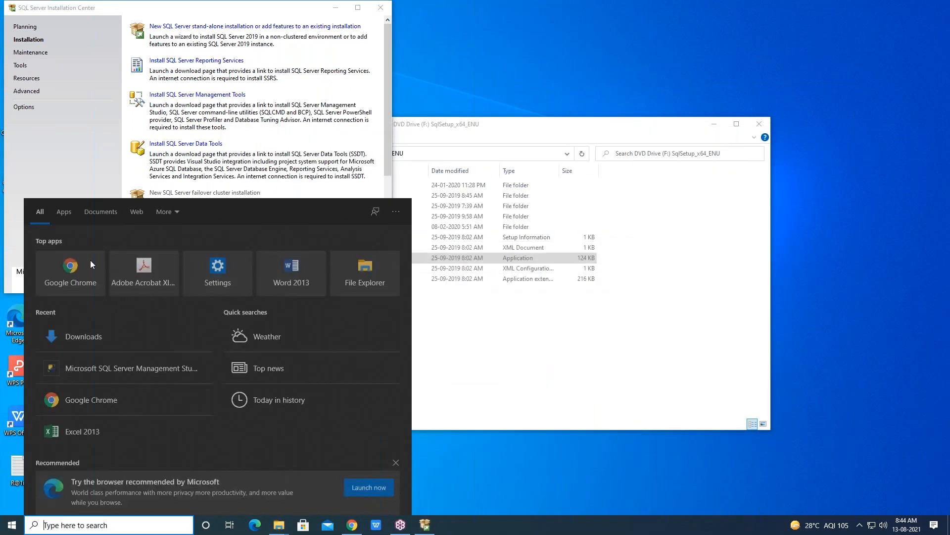
click(159, 2)
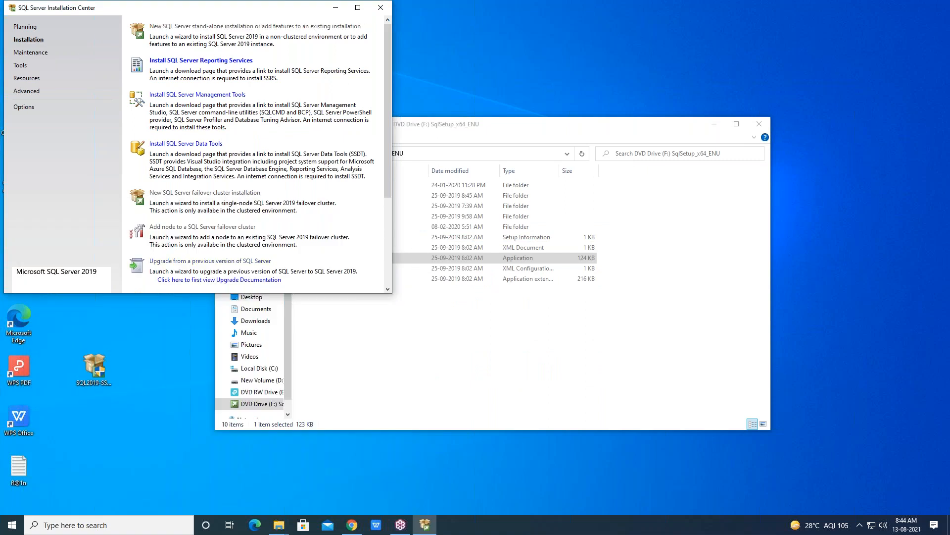
Start another stand-alone SQL Server installation and continue past the update pages without enabling Microsoft Update or product updates
click(193, 26)
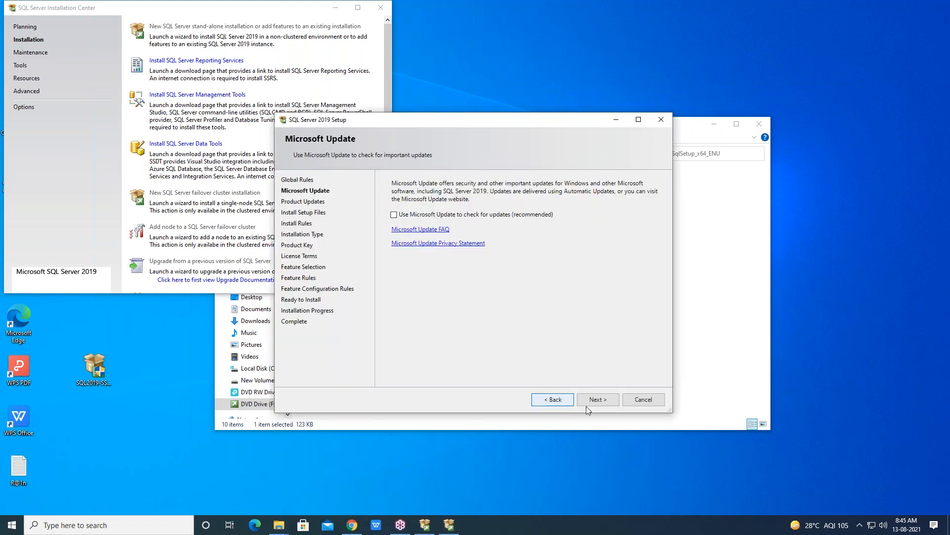
click(602, 404)
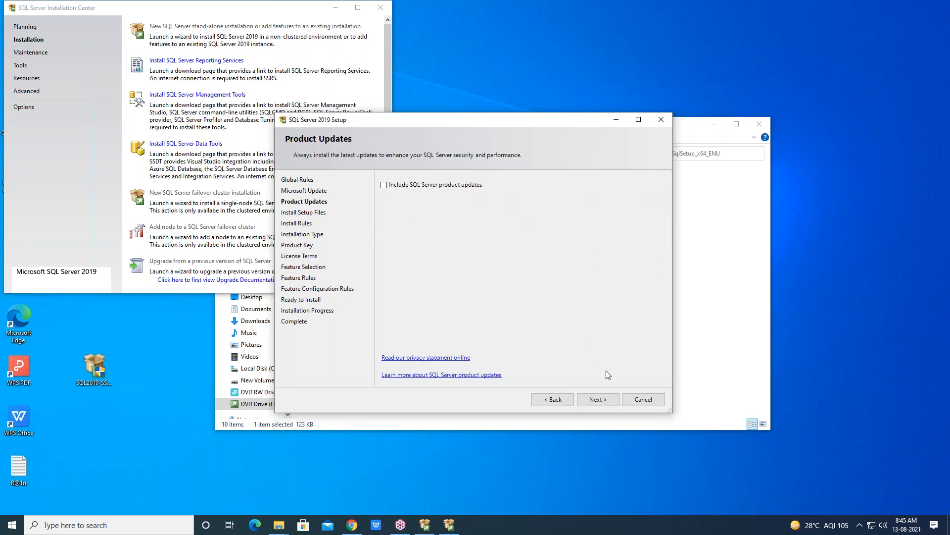
click(593, 405)
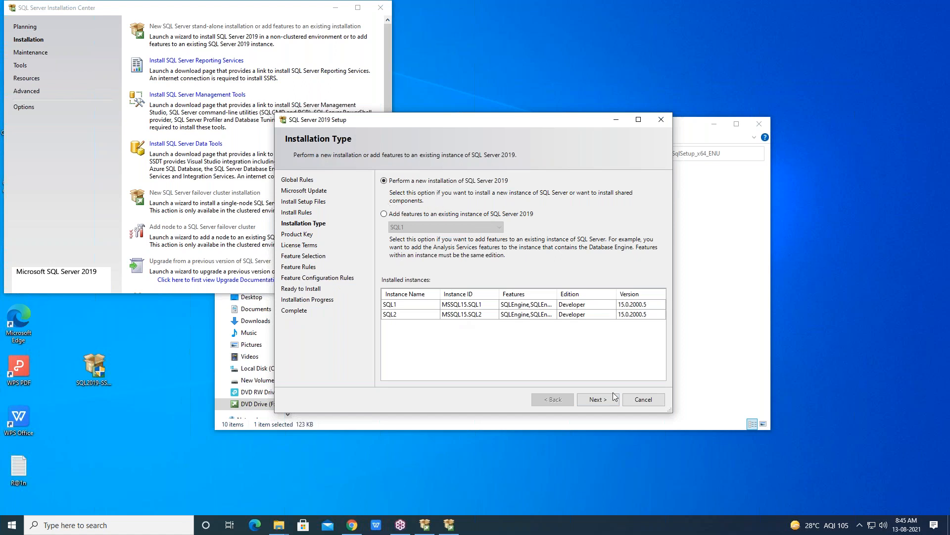
Choose a new SQL Server 2019 installation with the free Developer edition and accept the license terms
click(599, 398)
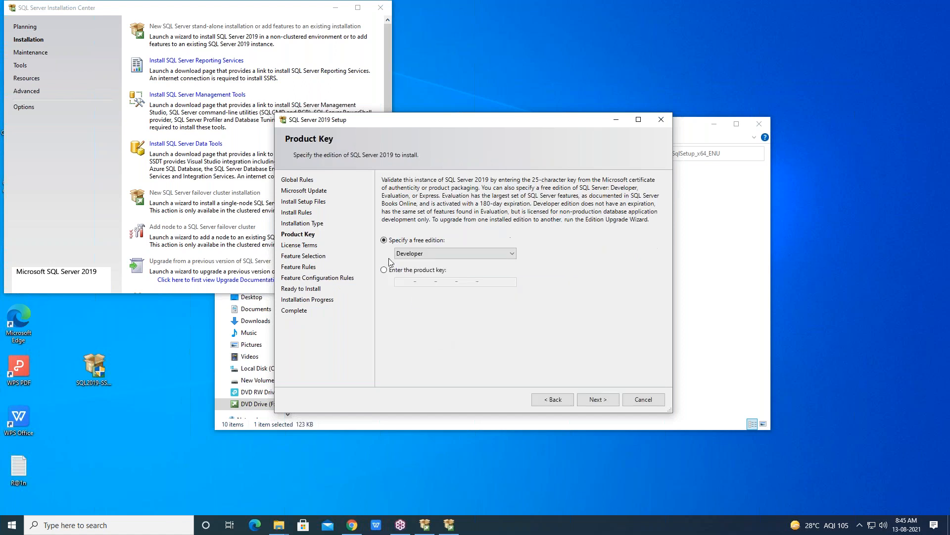
click(598, 399)
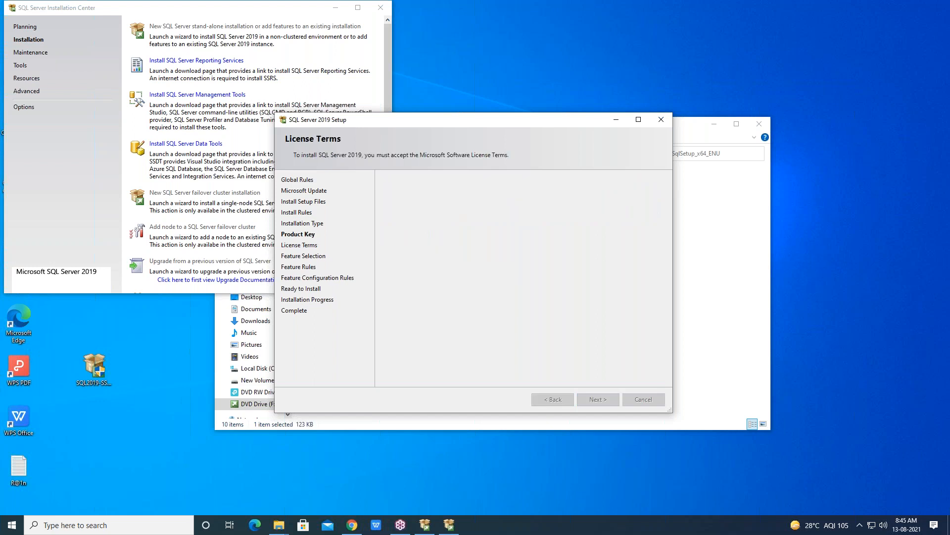
click(383, 335)
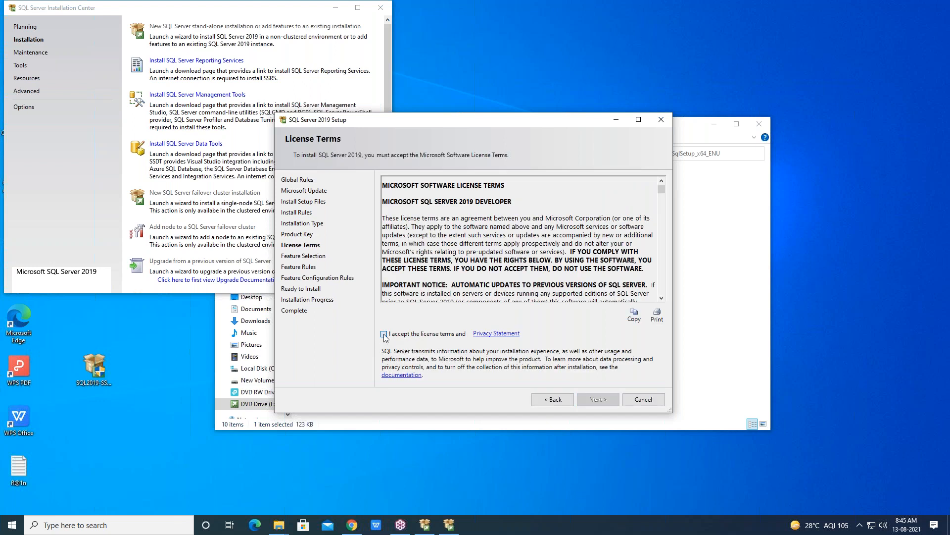
click(612, 401)
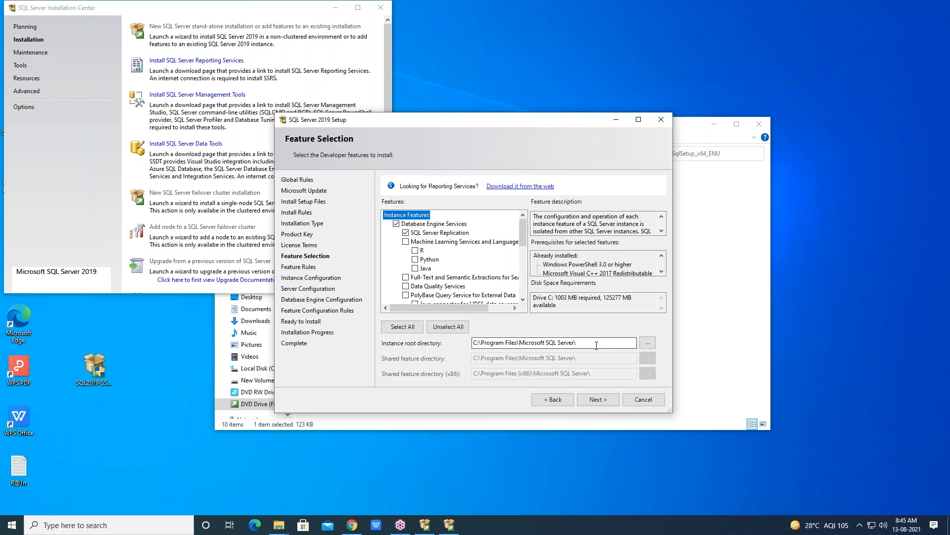
Create a folder named SQL3 on drive D and set it as the instance root directory
click(648, 345)
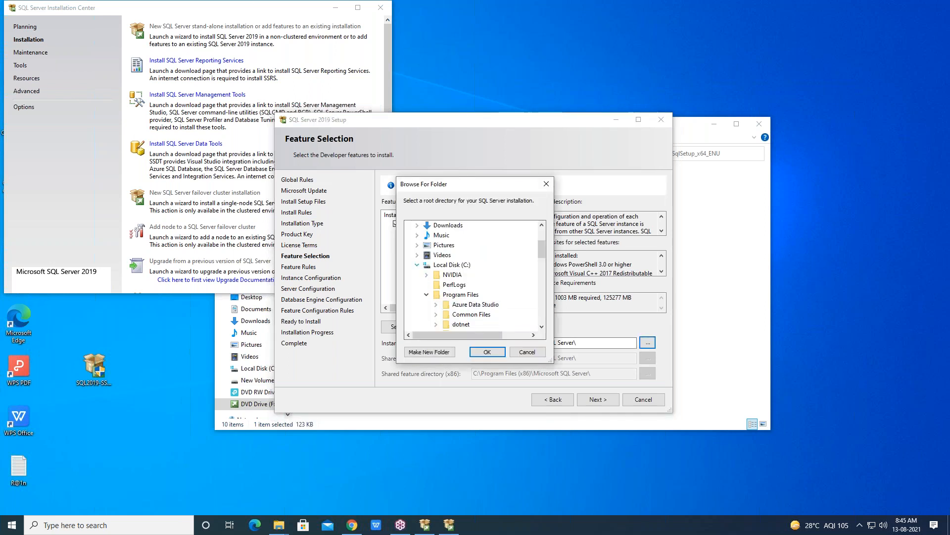
click(417, 264)
click(455, 275)
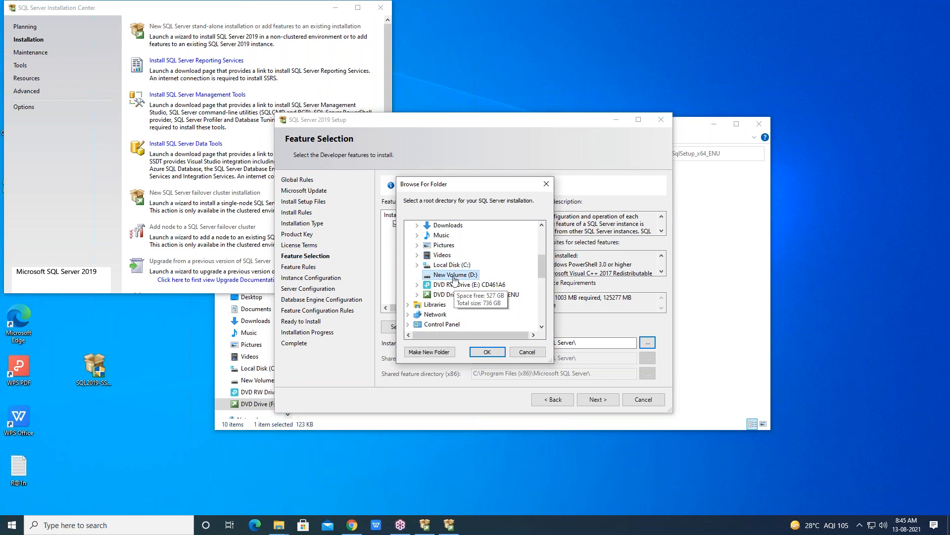
double_click(454, 277)
scroll(502, 317, down, 3)
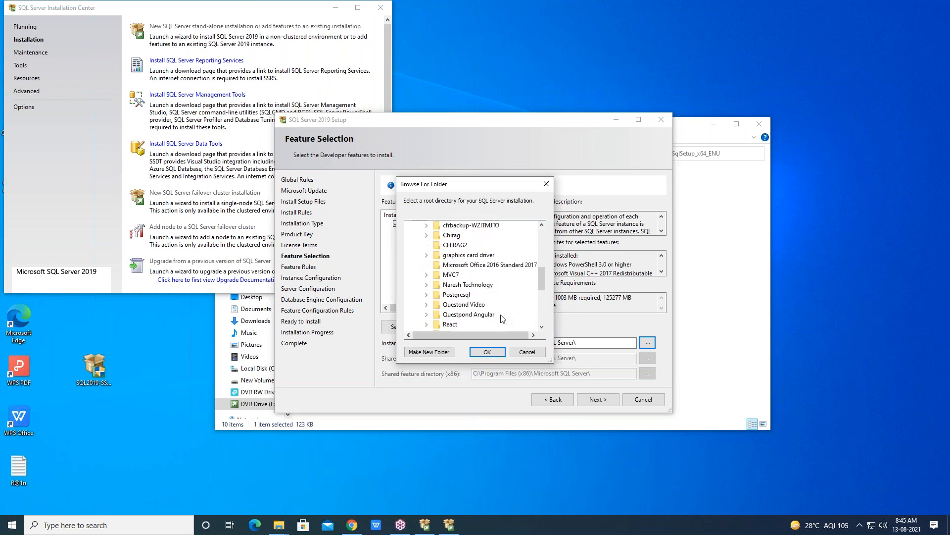
scroll(503, 317, down, 2)
click(417, 352)
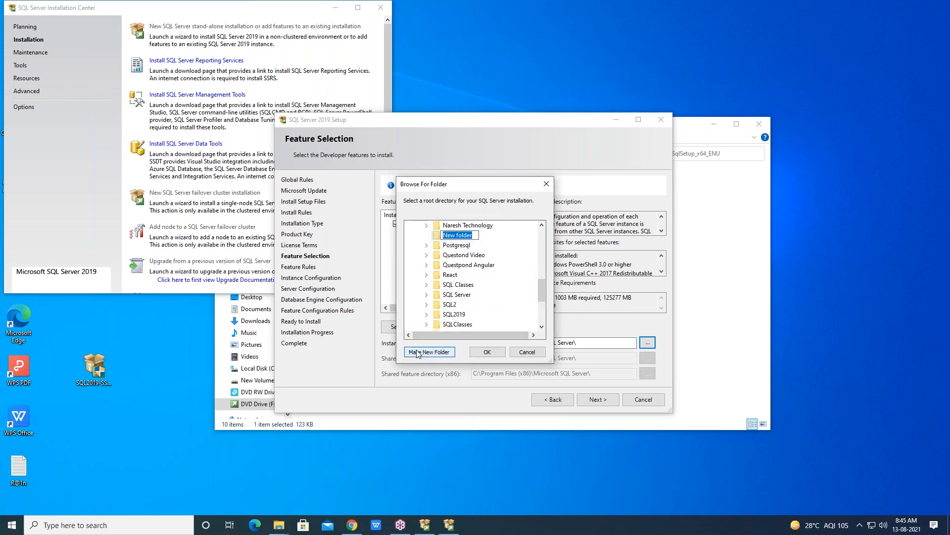
text(SQL3)
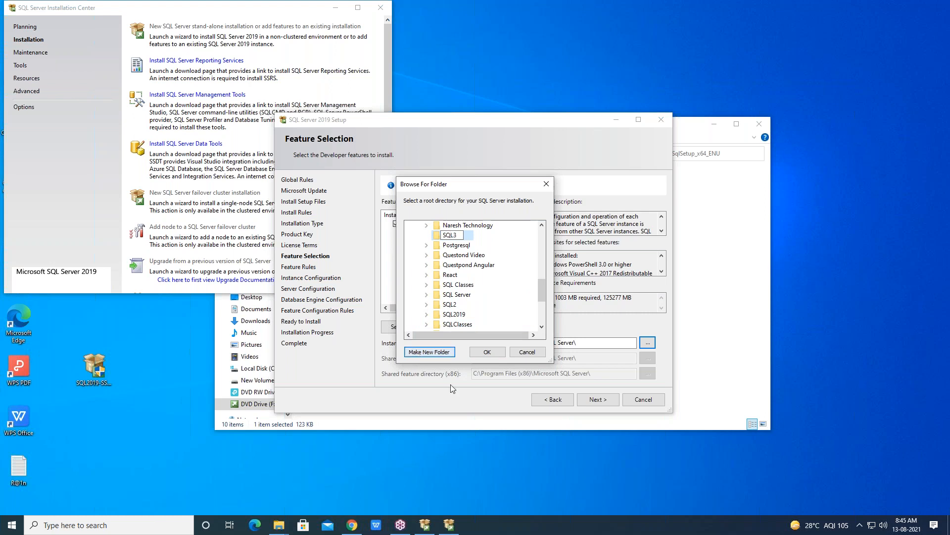
click(479, 355)
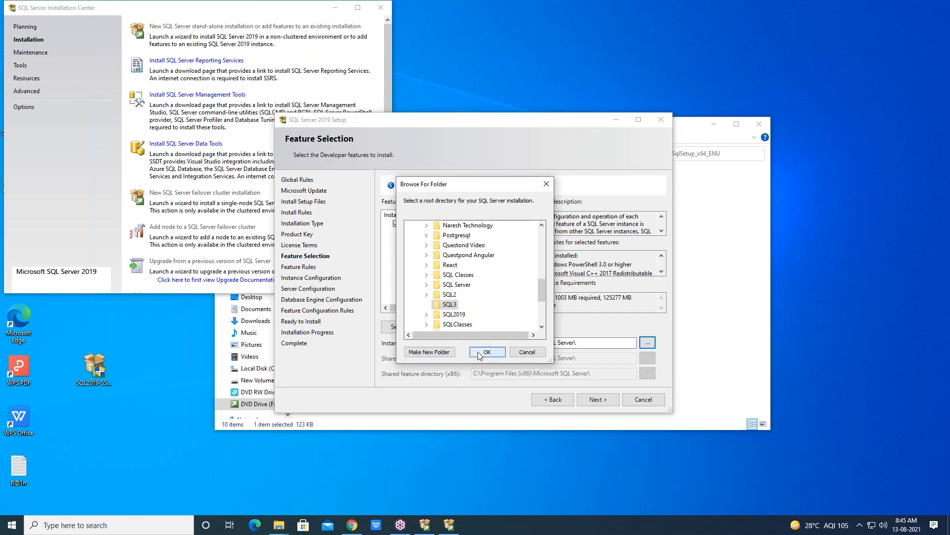
click(479, 352)
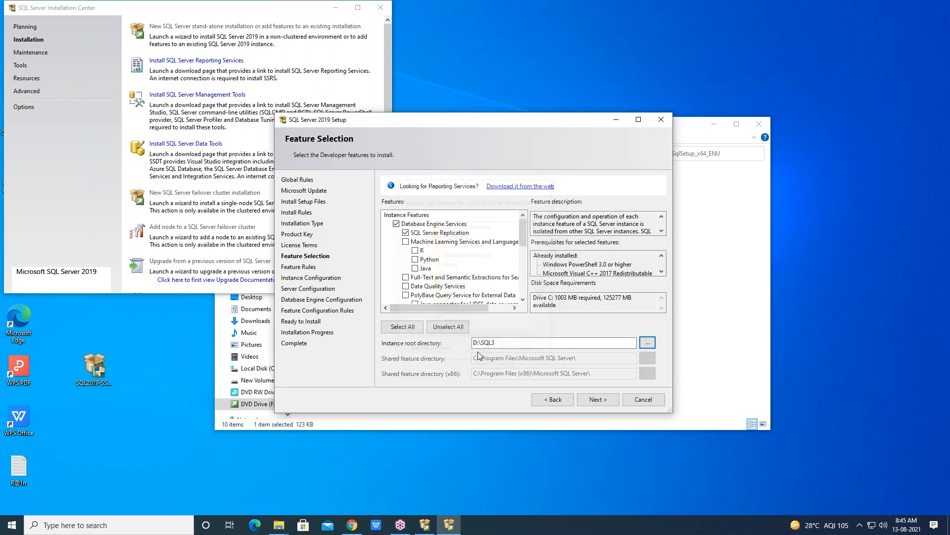
Name the new instance SQL3 and continue to Server Configuration
click(599, 402)
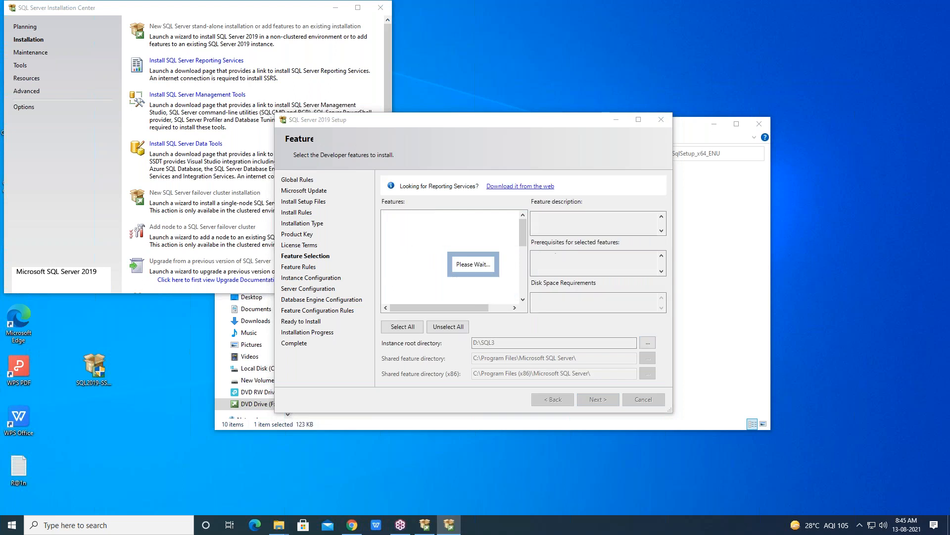
text(SQL3)
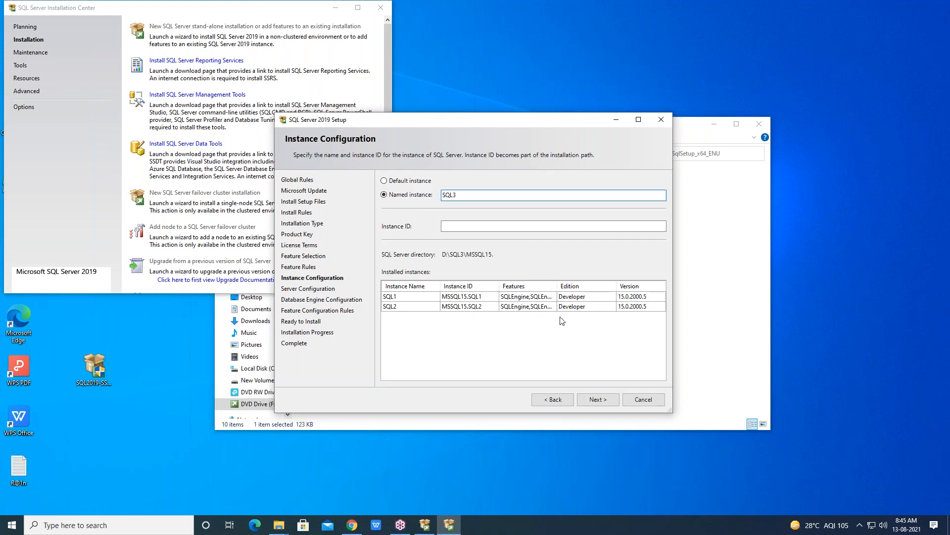
click(592, 400)
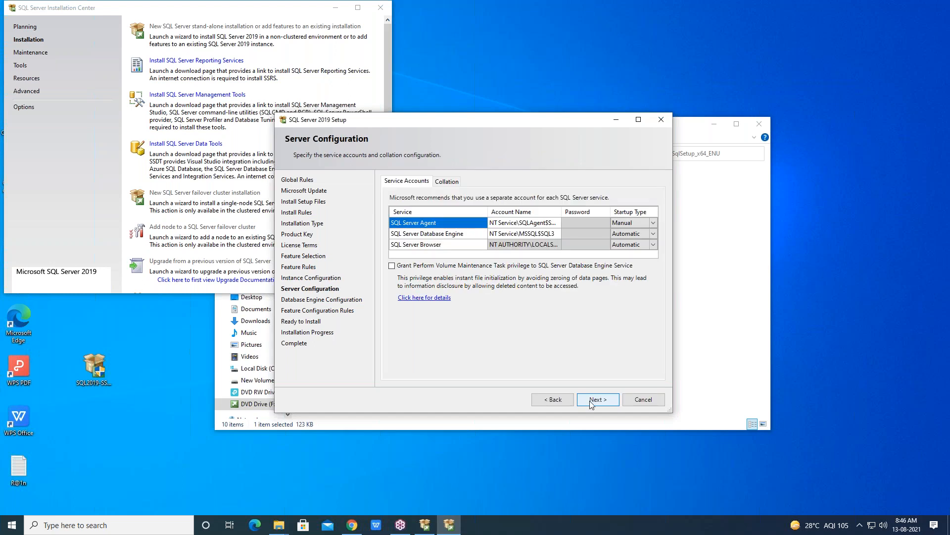
Set the SQL Server Agent startup type to Automatic and continue to Database Engine Configuration
click(644, 223)
click(654, 223)
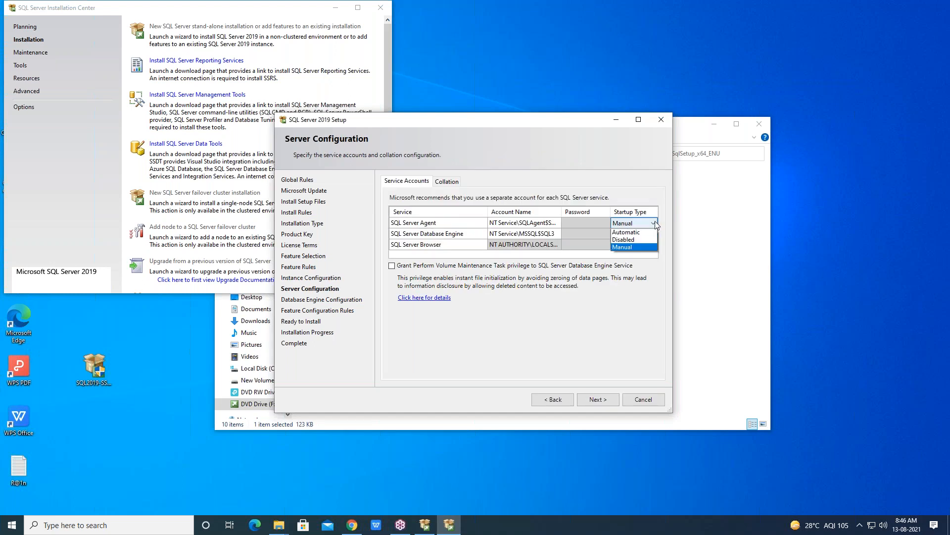
click(628, 231)
click(700, 259)
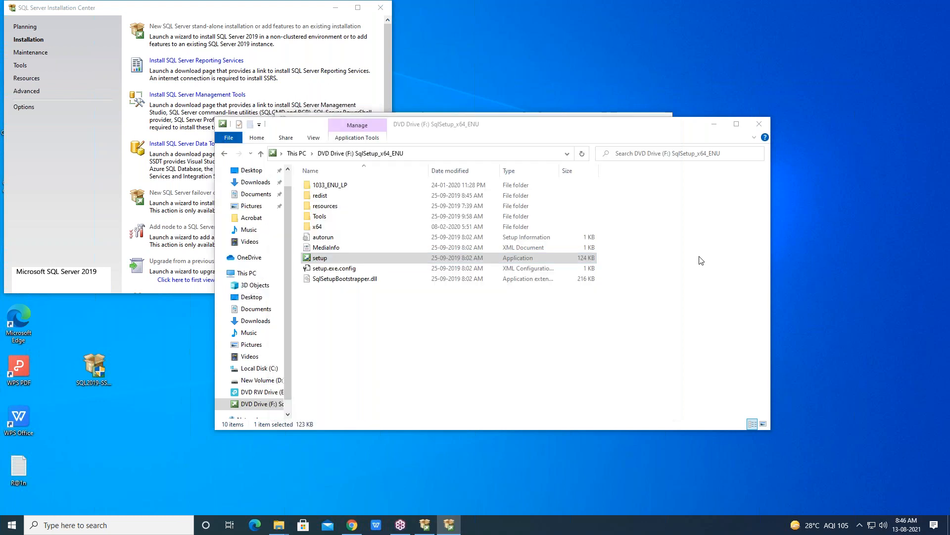
click(450, 526)
click(593, 401)
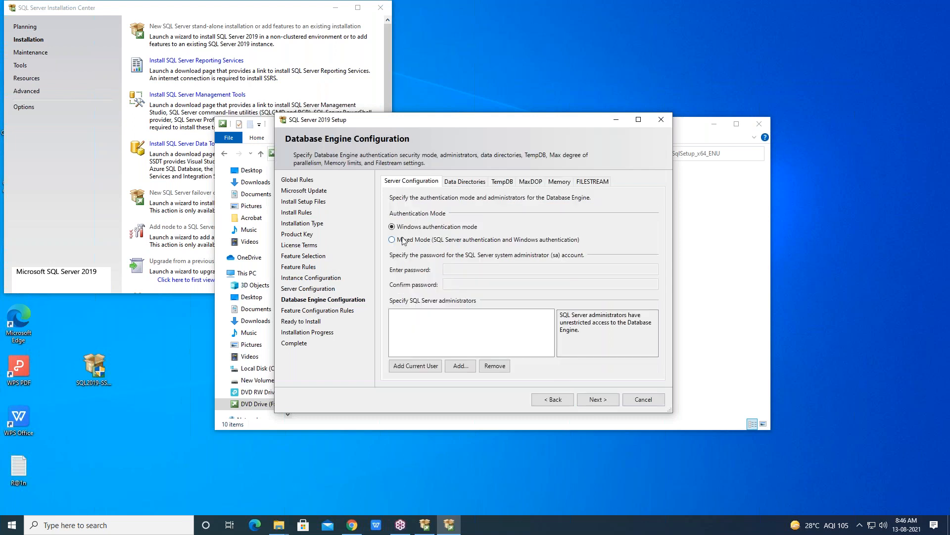
Choose Mixed Mode authentication for SQL3, then enter and confirm the sa account password
click(392, 240)
click(458, 269)
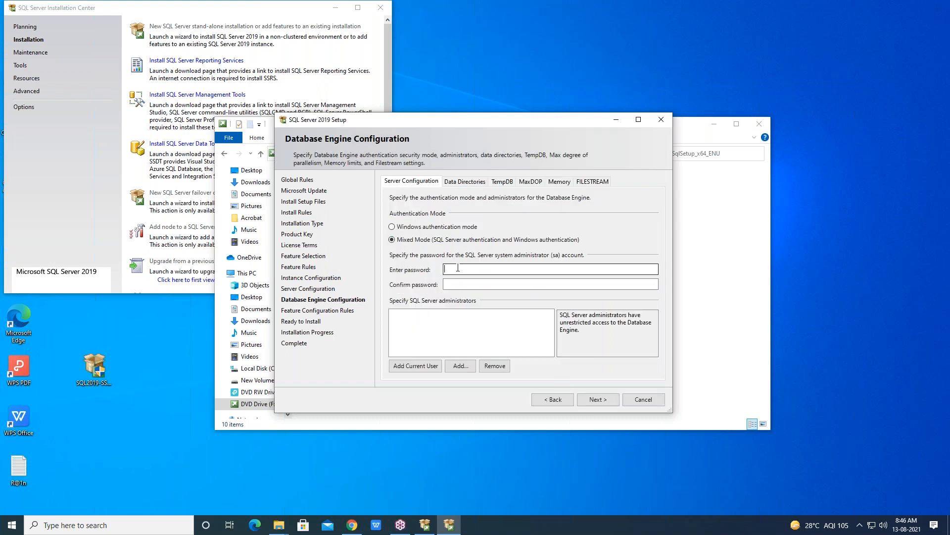
text(••••••)
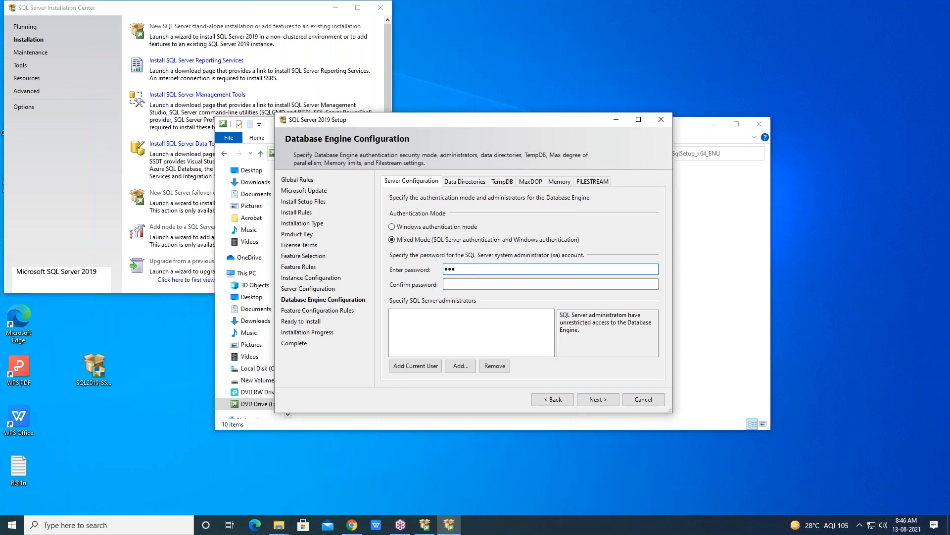
text(••)
key(Tab)
text(••••••••)
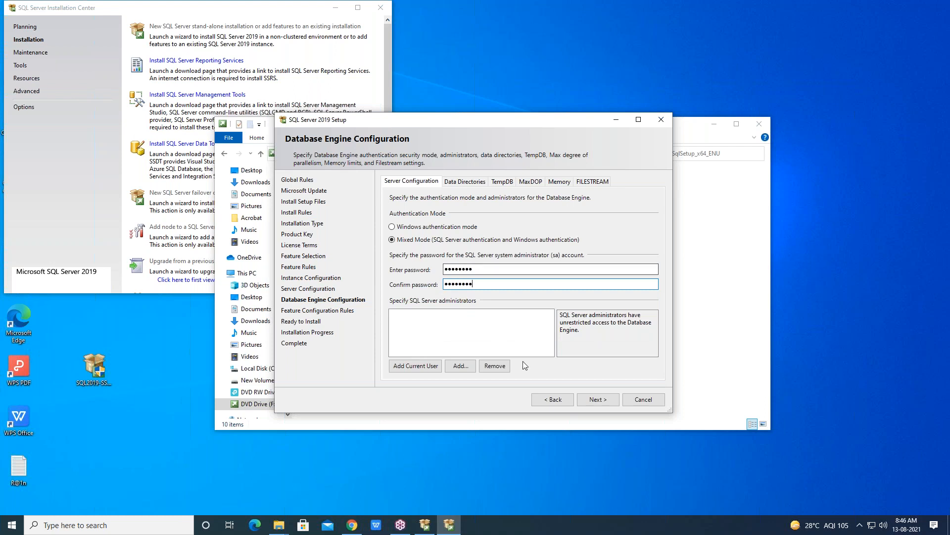
Add the current user as a SQL Server administrator, minimize the Installation Center and start the SQL3 installation
click(398, 368)
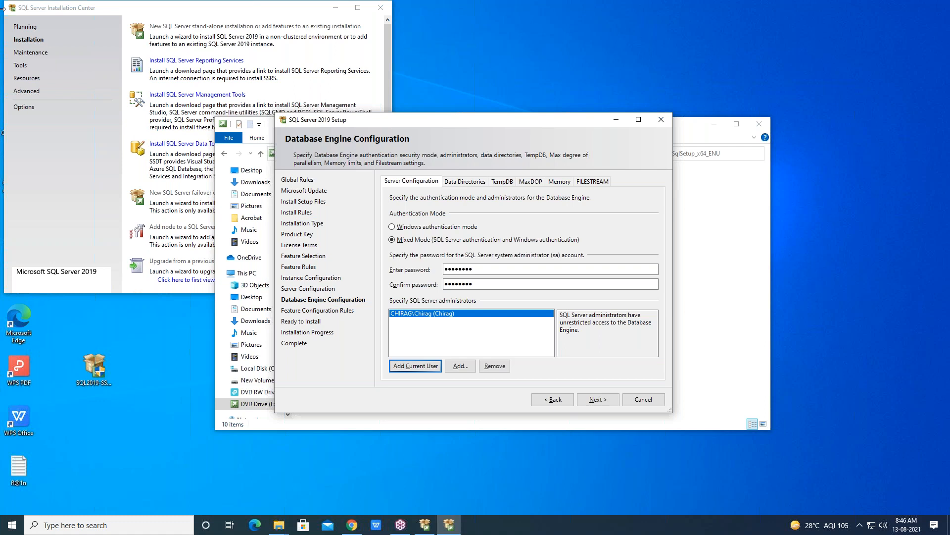
click(4, 39)
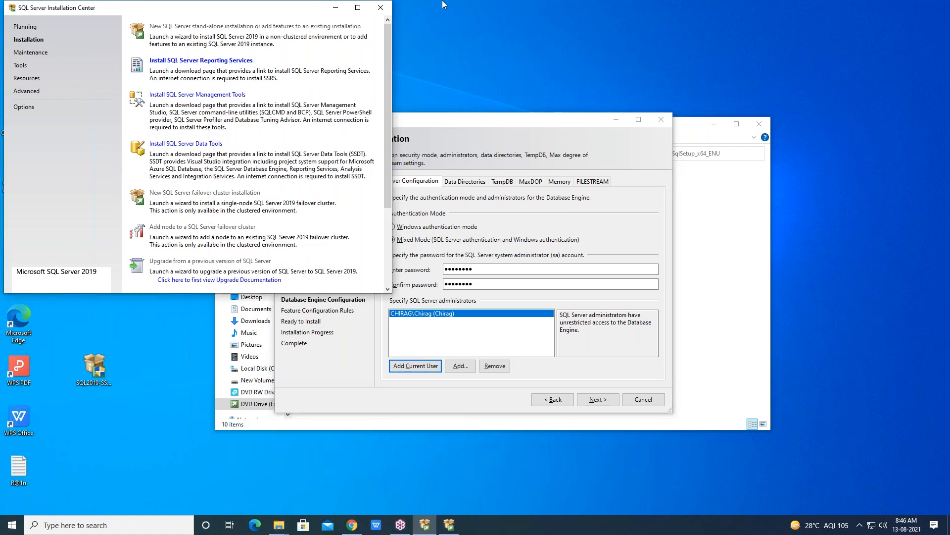
click(342, 4)
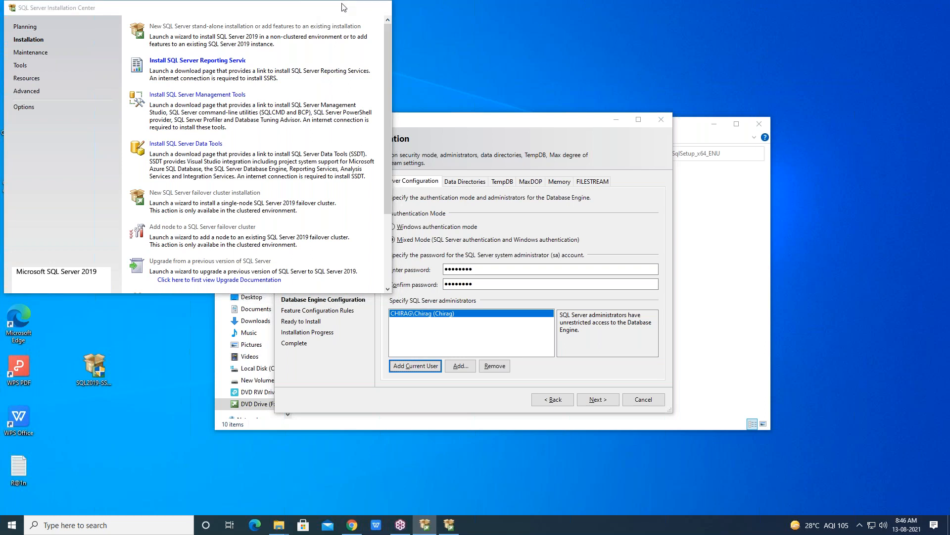
click(600, 399)
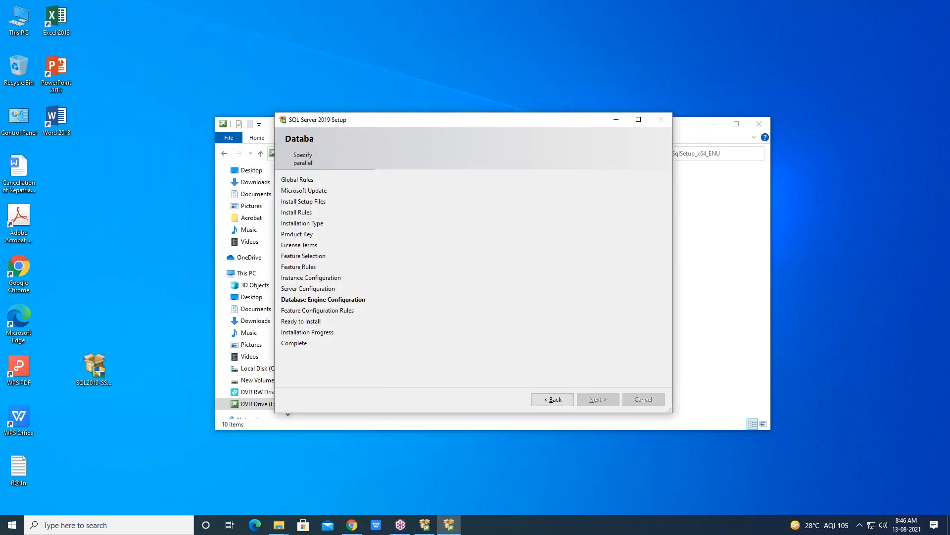
click(594, 401)
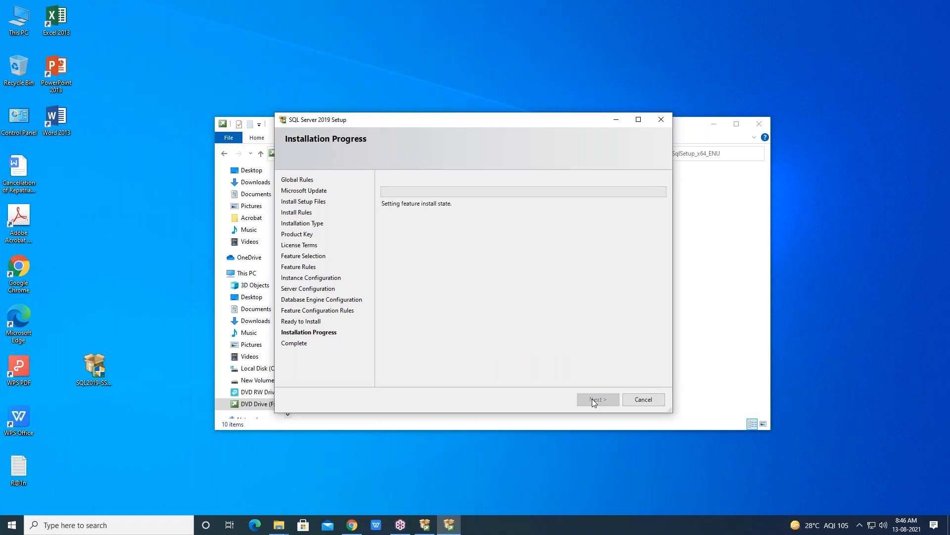